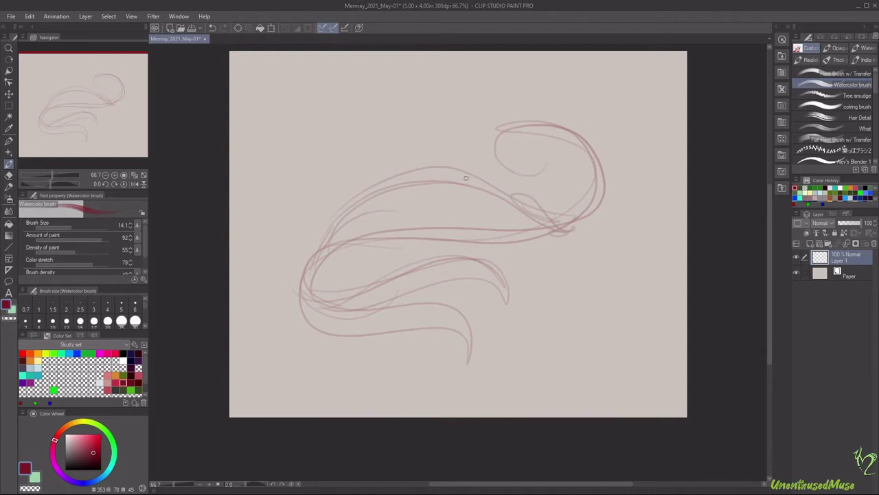
Sketch the tail's end fin and inner fold, plus a spiked hip fin on the tail's upper edge.
drag(344, 215, 260, 332)
drag(302, 249, 277, 340)
drag(323, 275, 368, 257)
drag(442, 139, 472, 199)
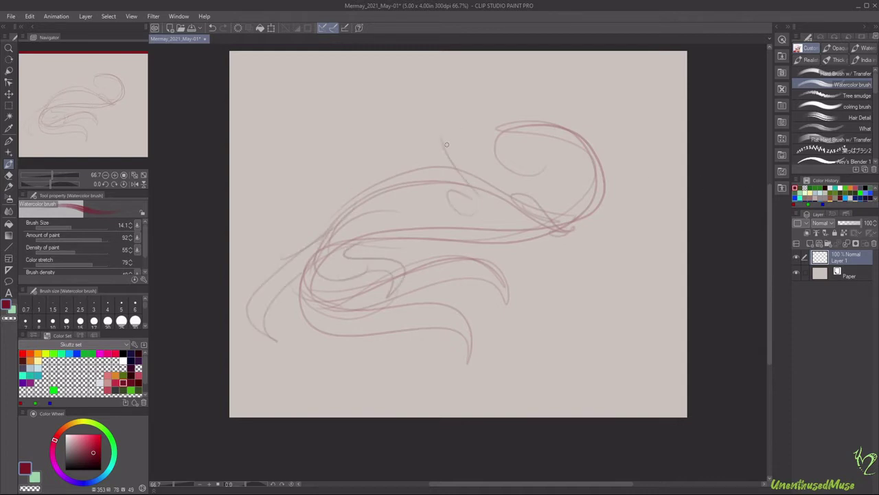
drag(391, 132, 456, 167)
drag(359, 157, 424, 209)
key(ctrl+z)
key(ctrl+z)
Sketch a loose arc above the mermaid's back and undo the stray strokes beside it.
drag(450, 62, 500, 131)
drag(498, 128, 581, 142)
key(ctrl+z)
key(ctrl+z)
Rough in the mermaid's torso, shoulders and supporting arm with its outstretched hand above the tail.
drag(550, 103, 593, 246)
drag(571, 122, 608, 147)
drag(607, 161, 592, 221)
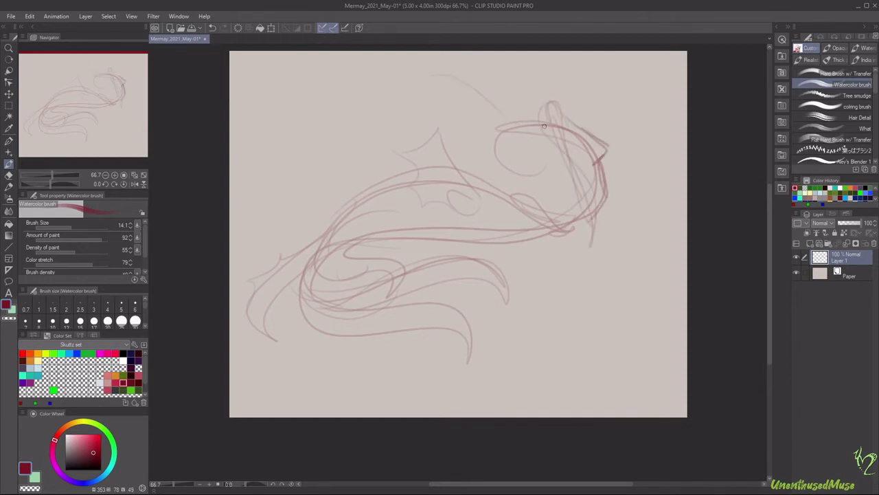
mouse_move(543, 129)
mouse_down()
mouse_move(553, 195)
mouse_move(540, 202)
mouse_move(509, 194)
mouse_up()
mouse_move(599, 162)
mouse_down()
mouse_move(594, 187)
mouse_move(570, 220)
mouse_up()
mouse_move(555, 97)
mouse_down()
mouse_move(544, 125)
mouse_move(579, 255)
mouse_up()
mouse_move(564, 199)
mouse_down()
mouse_move(619, 272)
mouse_move(646, 281)
mouse_up()
drag(557, 74, 564, 84)
mouse_move(542, 117)
mouse_down()
mouse_move(584, 69)
mouse_move(570, 131)
mouse_up()
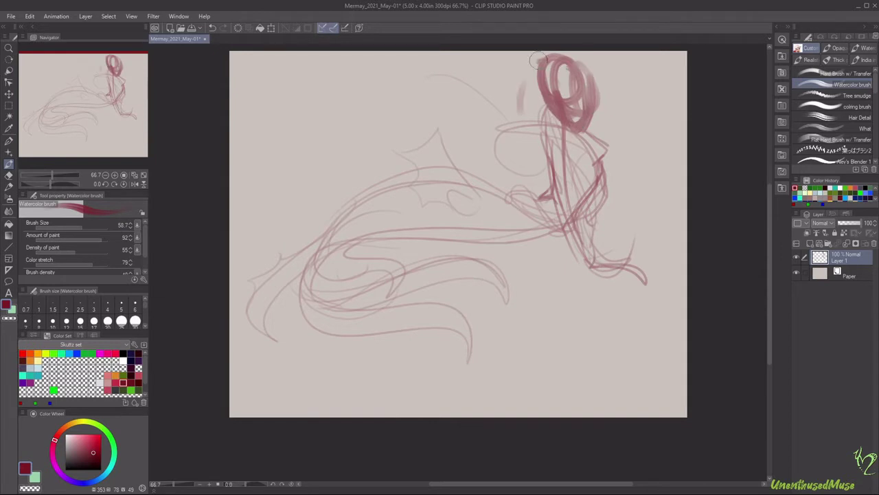
mouse_move(522, 61)
mouse_down()
mouse_move(487, 107)
mouse_move(508, 158)
mouse_up()
key(ctrl+z)
key(ctrl+z)
key(ctrl+z)
key(ctrl+z)
key(ctrl+z)
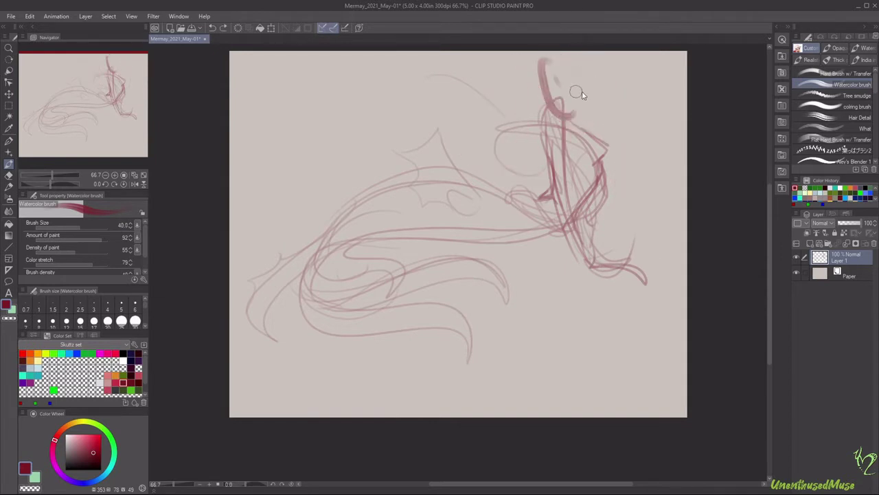
Sketch the head and neck and thicken the tail's upper and lower contours with a brush size of about 40.
mouse_move(558, 77)
mouse_down()
mouse_move(576, 65)
mouse_move(590, 141)
mouse_up()
drag(593, 103, 550, 227)
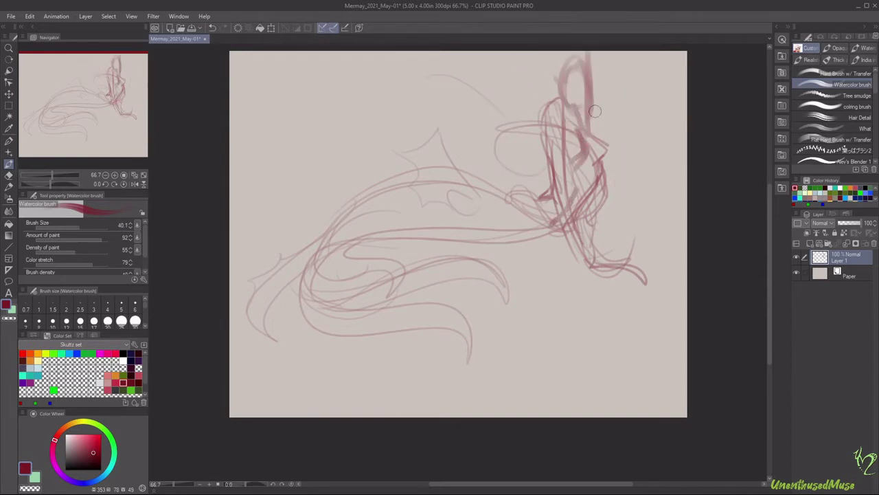
drag(326, 249, 564, 233)
mouse_move(515, 196)
mouse_down()
mouse_move(412, 172)
mouse_move(306, 303)
mouse_up()
key(ctrl+z)
mouse_move(474, 175)
mouse_down()
mouse_move(316, 248)
mouse_move(301, 271)
mouse_up()
Sketch fin-like shapes beside both arms, facial features and wavy hair along the head.
mouse_move(420, 182)
mouse_down()
mouse_move(515, 191)
mouse_move(517, 99)
mouse_up()
drag(516, 135, 549, 198)
drag(619, 137, 605, 172)
drag(624, 107, 599, 191)
mouse_move(553, 82)
mouse_down()
mouse_move(566, 91)
mouse_move(584, 65)
mouse_move(579, 56)
mouse_move(559, 96)
mouse_move(574, 108)
mouse_up()
mouse_move(595, 77)
mouse_down()
mouse_move(584, 137)
mouse_move(604, 141)
mouse_up()
Draw the long flowing lobes of the tail fin sweeping back under the body.
mouse_move(403, 244)
mouse_down()
mouse_move(330, 273)
mouse_move(508, 323)
mouse_up()
drag(295, 288, 474, 385)
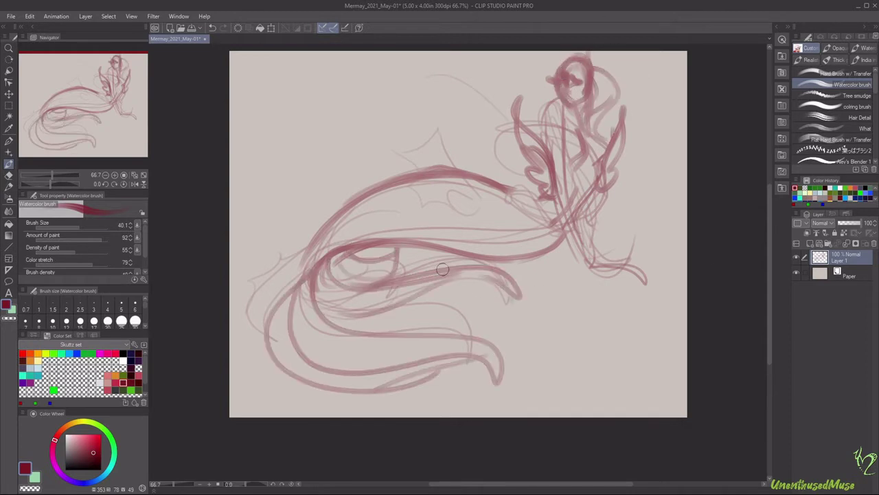
drag(440, 268, 481, 297)
Reinforce the spiked hip fin on the tail's upper edge and its scalloped base.
drag(432, 129, 474, 198)
drag(415, 141, 440, 169)
drag(409, 184, 472, 219)
drag(477, 176, 507, 183)
Sketch voluminous hair around the head and flowing down behind the back.
drag(518, 126, 540, 143)
drag(586, 68, 605, 114)
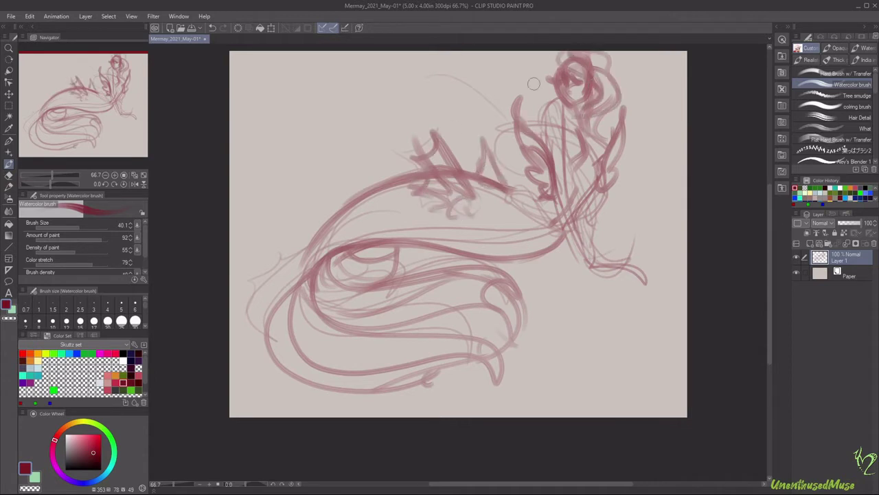
drag(564, 55, 474, 96)
Build up the torso, waist and both arms with heavier strokes down to the hips.
mouse_move(550, 86)
mouse_down()
mouse_move(499, 123)
mouse_move(544, 128)
mouse_move(563, 186)
mouse_up()
mouse_move(559, 176)
mouse_down()
mouse_move(576, 231)
mouse_move(592, 247)
mouse_up()
drag(539, 199, 548, 235)
drag(514, 191, 539, 217)
mouse_move(519, 180)
mouse_down()
mouse_move(547, 244)
mouse_move(570, 242)
mouse_up()
drag(594, 189, 576, 246)
drag(607, 130, 594, 190)
drag(613, 144, 598, 172)
mouse_move(584, 143)
mouse_down()
mouse_move(568, 172)
mouse_move(580, 188)
mouse_move(535, 240)
mouse_up()
drag(530, 192, 558, 249)
Clean up the lines inside and around the hip fin with transparent colour.
key(c)
drag(416, 144, 450, 165)
drag(415, 136, 461, 186)
drag(443, 148, 480, 210)
mouse_move(429, 179)
mouse_down()
mouse_move(457, 191)
mouse_move(389, 190)
mouse_up()
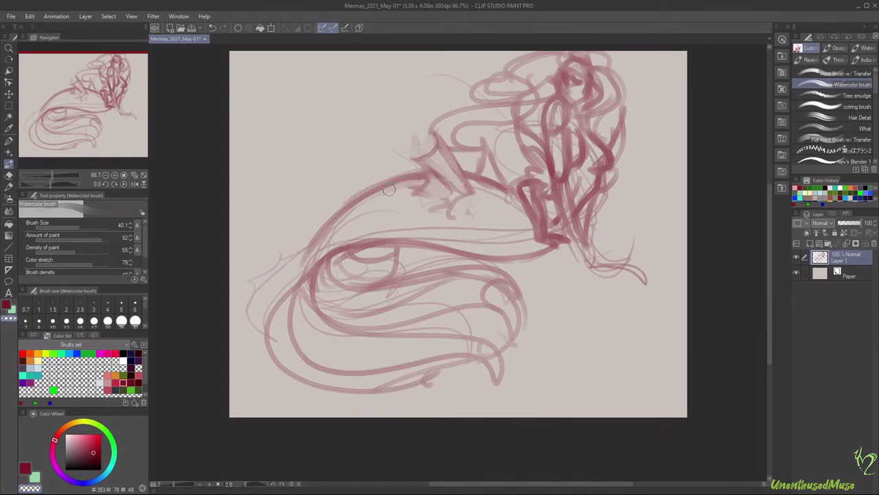
Outline the jagged fin at the tail's bend and darken the small inner fold.
key(c)
mouse_move(306, 258)
mouse_down()
mouse_move(312, 301)
mouse_move(309, 275)
mouse_move(237, 290)
mouse_move(268, 371)
mouse_up()
drag(343, 255, 409, 272)
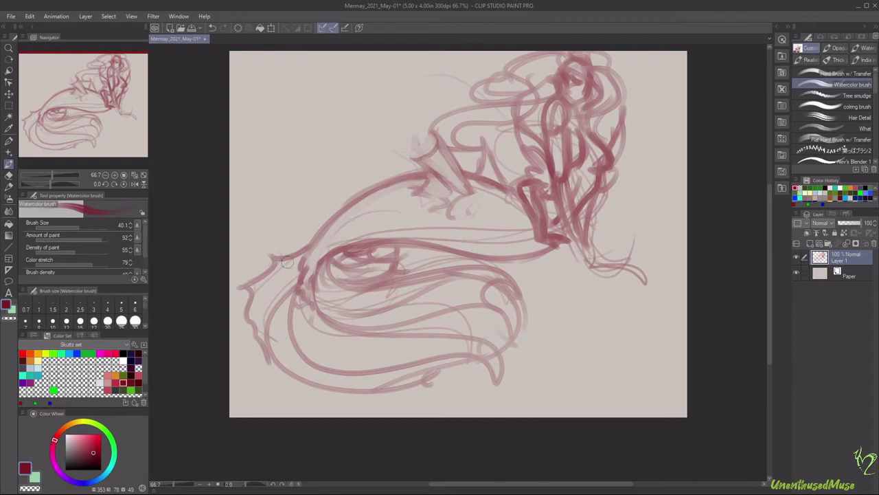
drag(287, 262, 265, 302)
Scale down and slightly rotate the whole sketch so the mermaid fits within the canvas.
key(ctrl+t)
drag(689, 66, 596, 79)
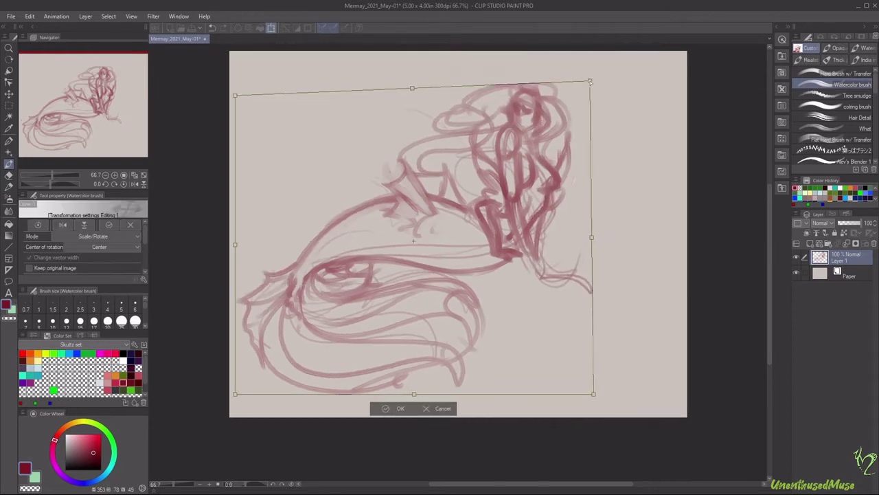
drag(694, 96, 687, 158)
key(Return)
Thicken the supporting forearm, add fuller hair over the head and mark a few scales on the tail.
drag(541, 225, 533, 276)
drag(522, 237, 546, 279)
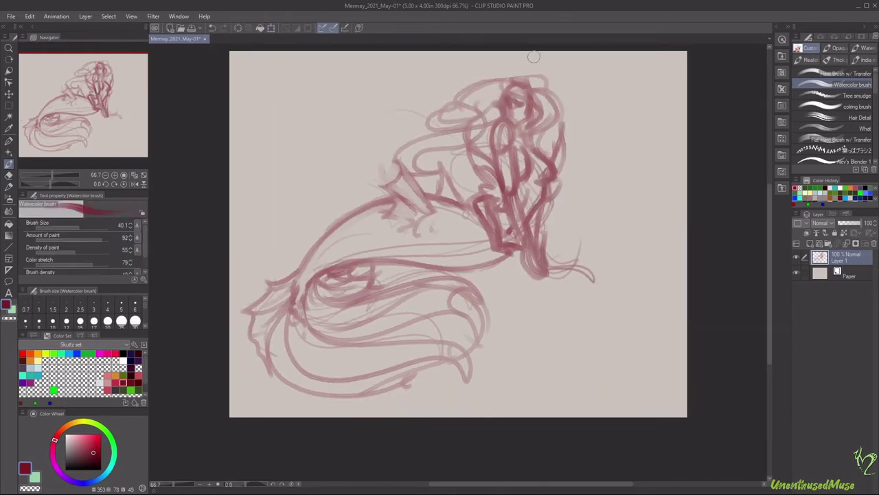
drag(473, 89, 551, 71)
drag(554, 75, 560, 134)
drag(364, 220, 369, 222)
drag(354, 227, 356, 230)
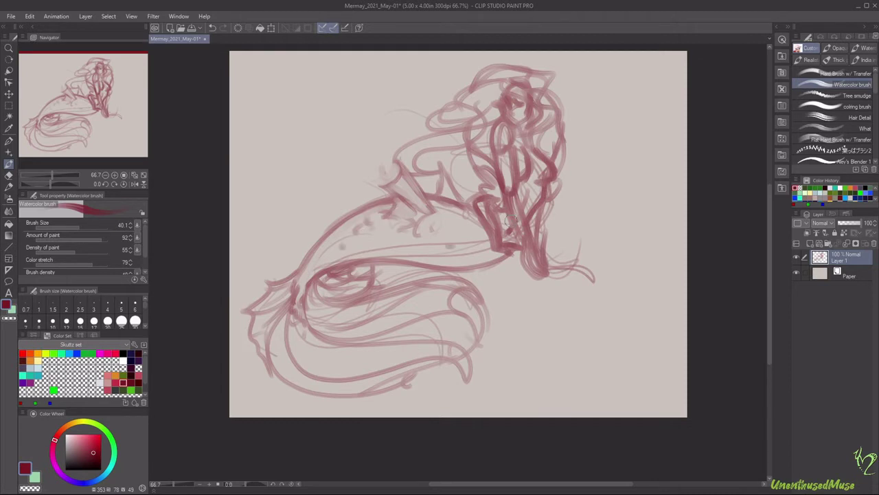
Lighten the insides of the arm, chest and hips with transparent colour to carve out the body shapes.
key(c)
drag(481, 192, 514, 254)
mouse_move(508, 125)
mouse_down()
mouse_move(499, 132)
mouse_move(510, 200)
mouse_move(534, 263)
mouse_up()
mouse_move(540, 147)
mouse_down()
mouse_move(536, 185)
mouse_move(554, 183)
mouse_up()
drag(528, 143, 524, 177)
mouse_move(500, 124)
mouse_down()
mouse_move(512, 210)
mouse_move(506, 194)
mouse_move(517, 186)
mouse_move(529, 260)
mouse_move(536, 220)
mouse_move(548, 257)
mouse_up()
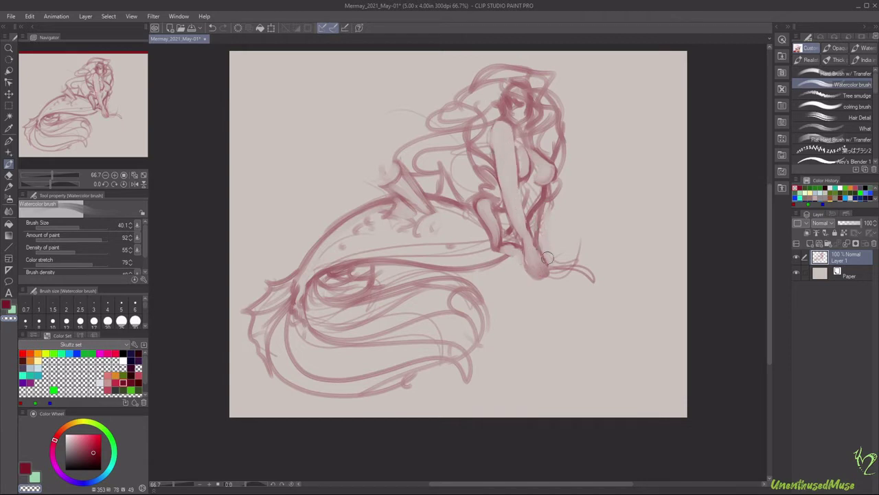
Redefine the supporting hand and the upper arm contour with a brush size of about 30.
key(bracketleft)
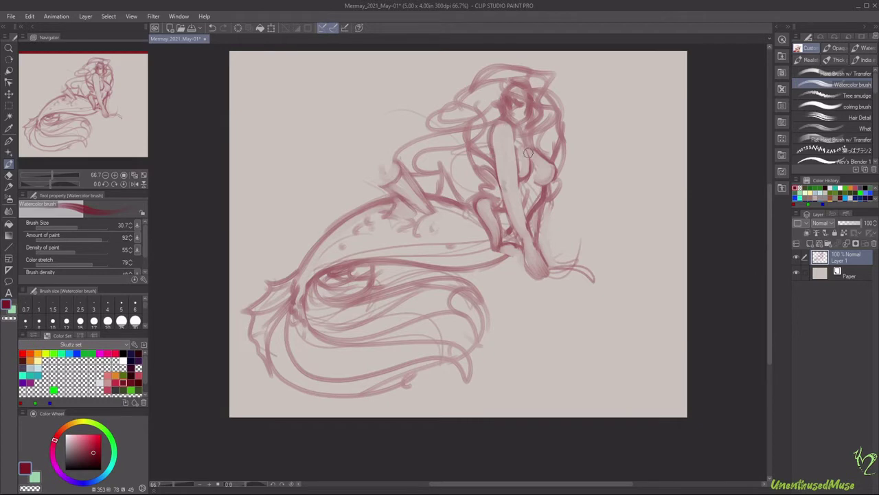
mouse_move(509, 210)
mouse_down()
mouse_move(549, 281)
mouse_move(522, 272)
mouse_move(555, 199)
mouse_up()
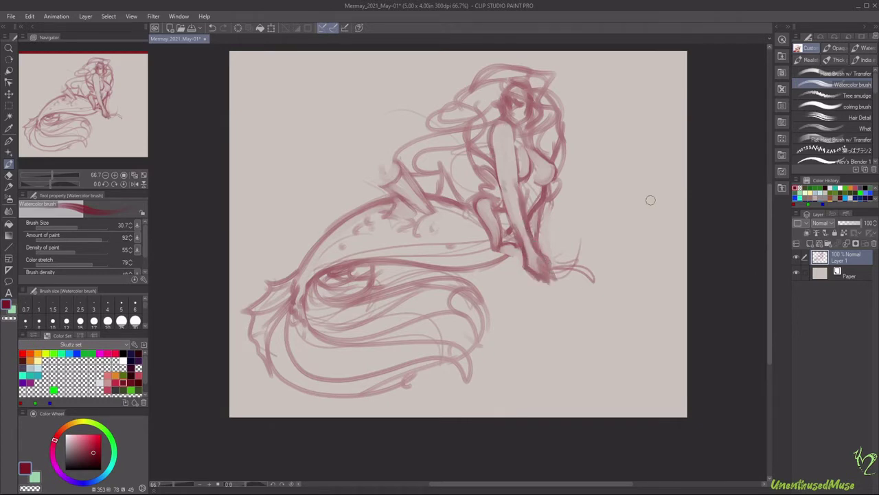
drag(493, 121, 474, 189)
Erase the arm lines crossing the torso with transparent colour and a brush size of about 50.
key(bracketright)
key(bracketright)
key(c)
mouse_move(481, 148)
mouse_down()
mouse_move(509, 189)
mouse_move(508, 180)
mouse_move(534, 275)
mouse_move(525, 261)
mouse_up()
Redraw the raised arm, bust and waist lines and darken the tail's lower contour below the hips.
key(c)
key(bracketleft)
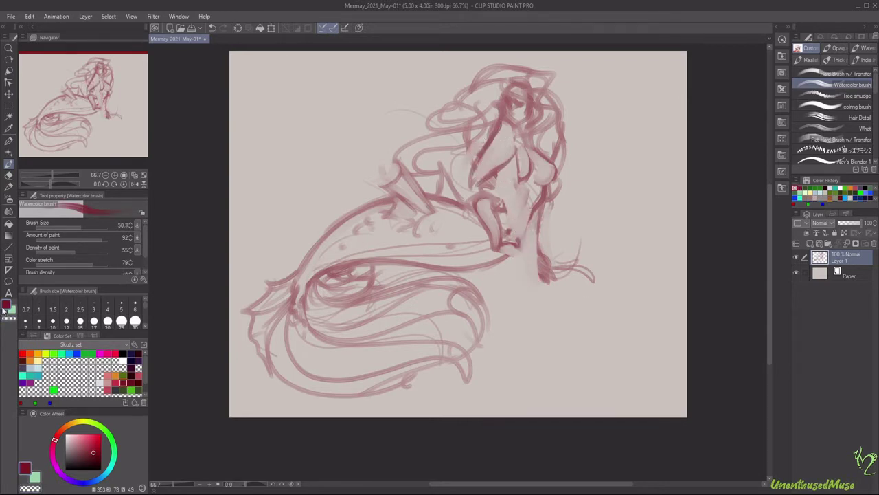
mouse_move(473, 178)
mouse_down()
mouse_move(505, 130)
mouse_move(508, 193)
mouse_move(532, 154)
mouse_move(512, 223)
mouse_up()
drag(505, 168, 496, 206)
mouse_move(543, 189)
mouse_down()
mouse_move(509, 260)
mouse_move(443, 279)
mouse_move(370, 261)
mouse_up()
Refine the bust, belly and navel area by alternating transparent colour and paint strokes at varying brush sizes.
key(c)
key(bracketright)
key(bracketright)
mouse_move(509, 137)
mouse_down()
mouse_move(491, 165)
mouse_move(485, 145)
mouse_move(521, 176)
mouse_move(508, 213)
mouse_move(514, 237)
mouse_move(540, 203)
mouse_move(512, 226)
mouse_up()
key(bracketleft)
key(bracketleft)
key(c)
key(bracketright)
mouse_move(508, 186)
mouse_down()
mouse_move(542, 206)
mouse_move(526, 208)
mouse_move(516, 237)
mouse_move(496, 203)
mouse_move(516, 160)
mouse_move(536, 215)
mouse_up()
key(c)
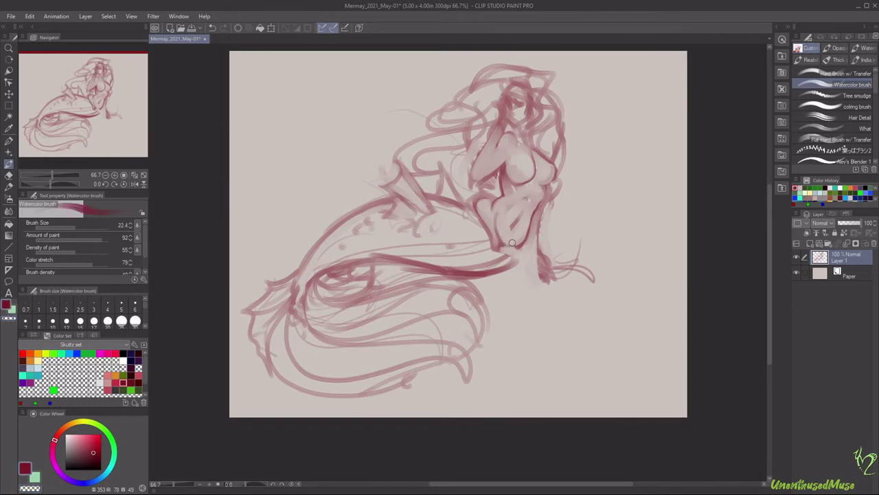
Redraw the hips, neckline and supporting arm with its hand, clearing the old hand lines.
drag(495, 256, 485, 192)
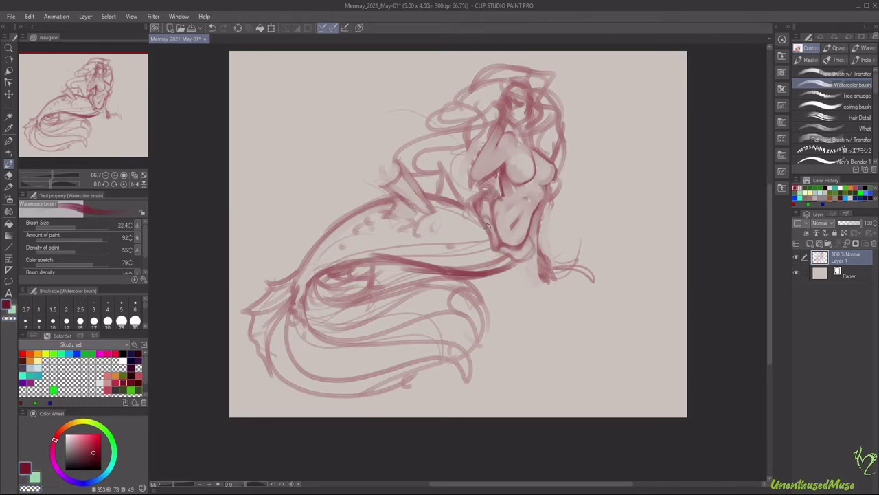
mouse_move(507, 129)
mouse_down()
mouse_move(485, 147)
mouse_move(495, 124)
mouse_move(503, 144)
mouse_move(540, 147)
mouse_up()
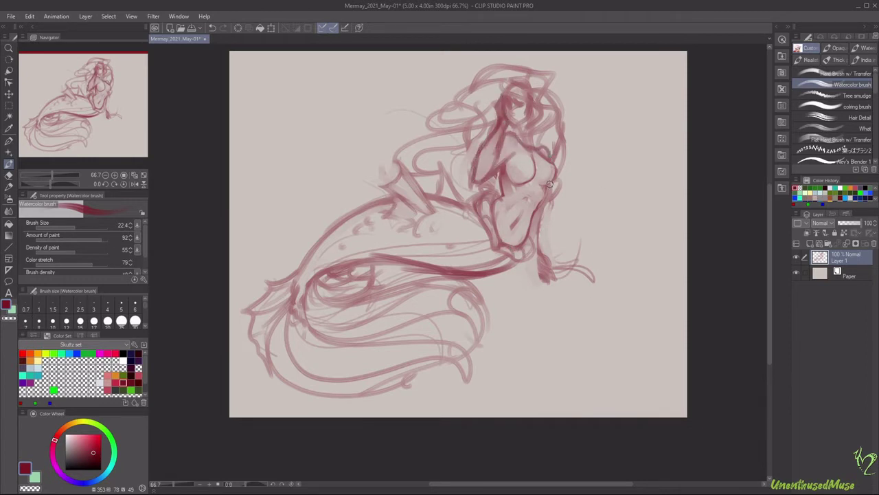
mouse_move(550, 184)
mouse_down()
mouse_move(530, 259)
mouse_move(571, 267)
mouse_move(549, 278)
mouse_move(569, 268)
mouse_move(566, 291)
mouse_up()
key(c)
key(c)
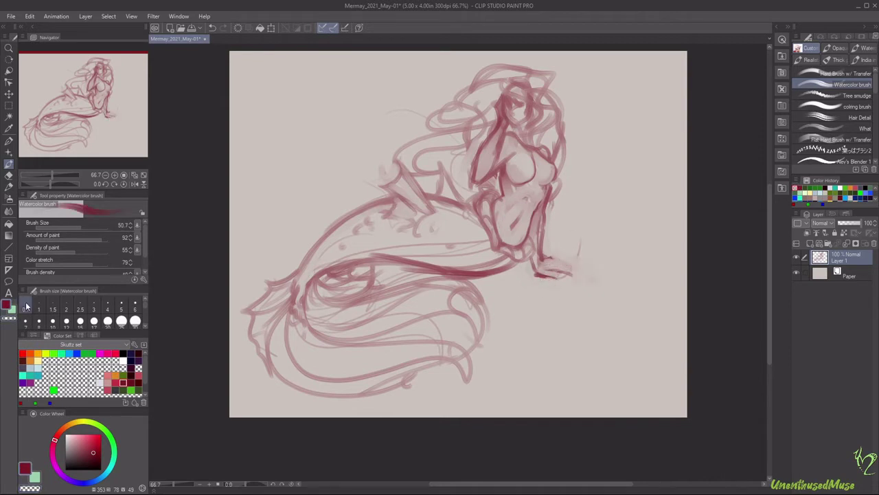
key(bracketleft)
Erase the messy lines along the tail's underside and the tail fin's outer ends with an enlarged transparent brush.
key(c)
key(bracketright)
key(bracketright)
key(bracketright)
key(bracketright)
mouse_move(321, 267)
mouse_down()
mouse_move(342, 253)
mouse_move(326, 264)
mouse_move(451, 260)
mouse_move(399, 250)
mouse_move(474, 302)
mouse_move(462, 400)
mouse_move(371, 393)
mouse_move(469, 241)
mouse_up()
Draw long curling hair strands around the head and flowing out on both sides of the body.
key(c)
key(bracketleft)
key(bracketleft)
key(bracketleft)
key(bracketleft)
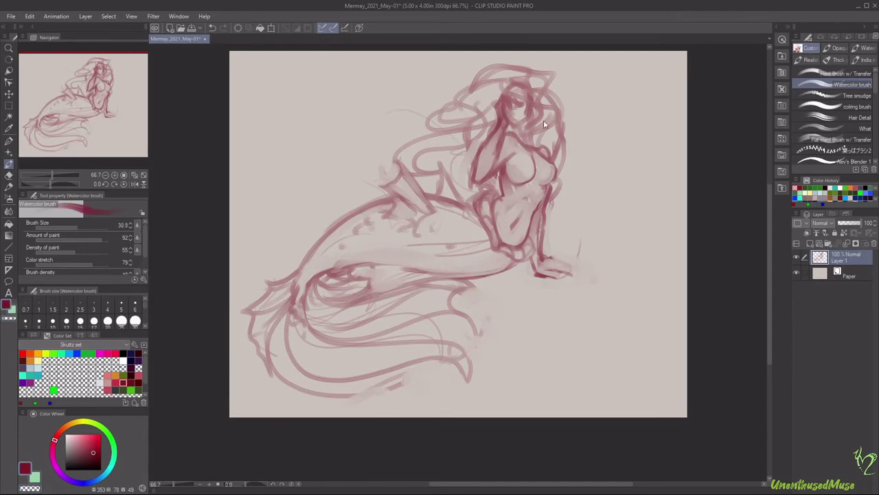
mouse_move(518, 119)
mouse_down()
mouse_move(459, 81)
mouse_move(446, 113)
mouse_move(572, 88)
mouse_move(586, 109)
mouse_move(598, 206)
mouse_move(639, 240)
mouse_move(337, 199)
mouse_move(618, 275)
mouse_up()
Refine the face with a smaller brush and add starfish and bead ornaments on the chest and hips.
key(bracketleft)
key(bracketleft)
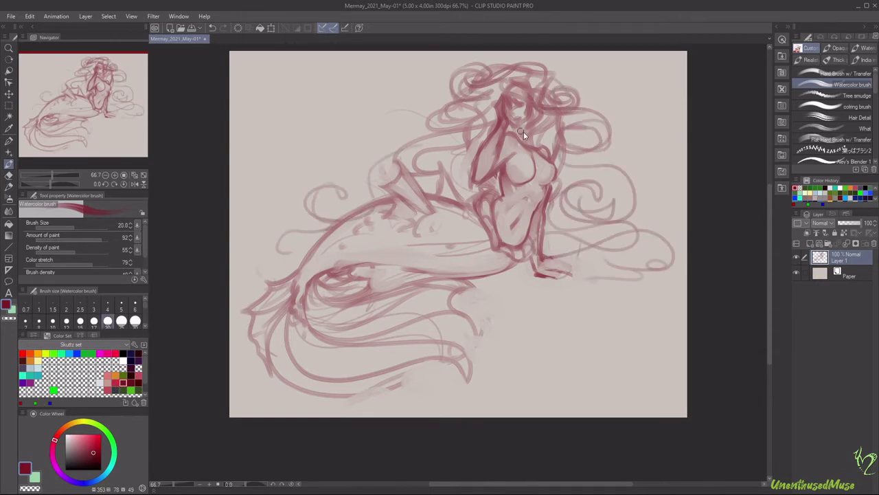
drag(533, 145, 511, 126)
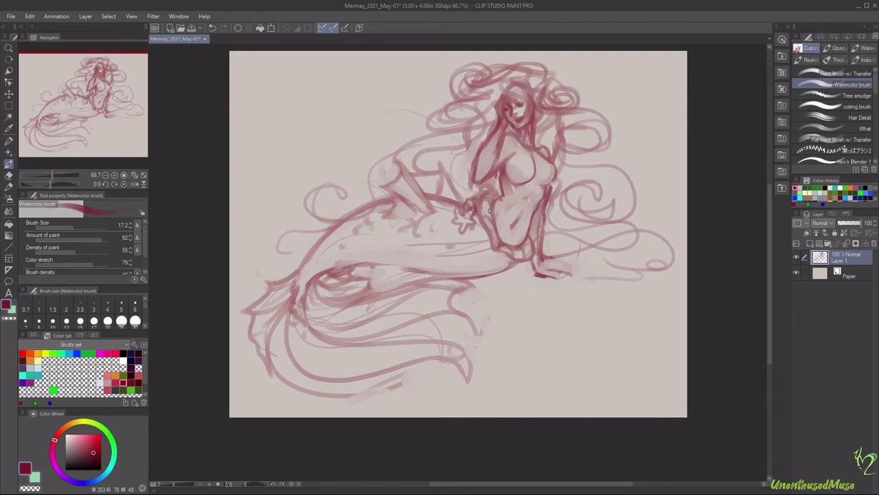
drag(472, 242, 514, 268)
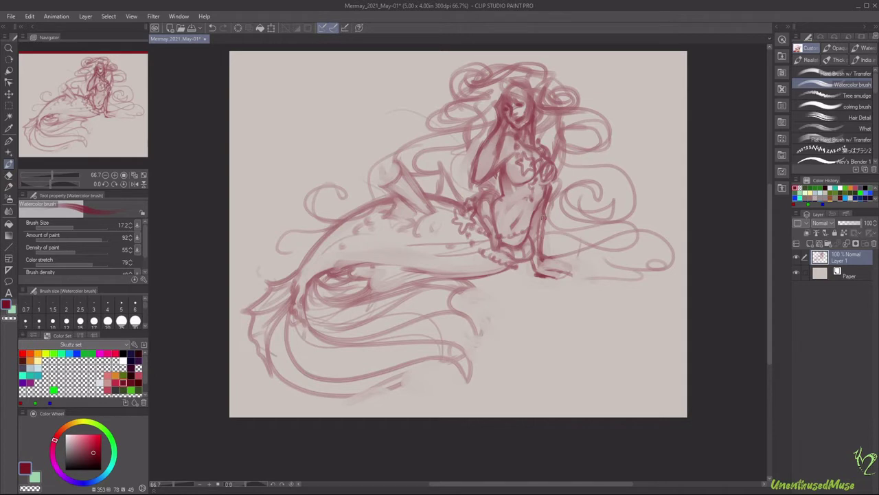
Draw a fin on each arm, undoing and redrawing the one along the raised arm.
drag(580, 170, 539, 247)
drag(491, 134, 451, 173)
drag(481, 141, 456, 187)
drag(480, 147, 458, 177)
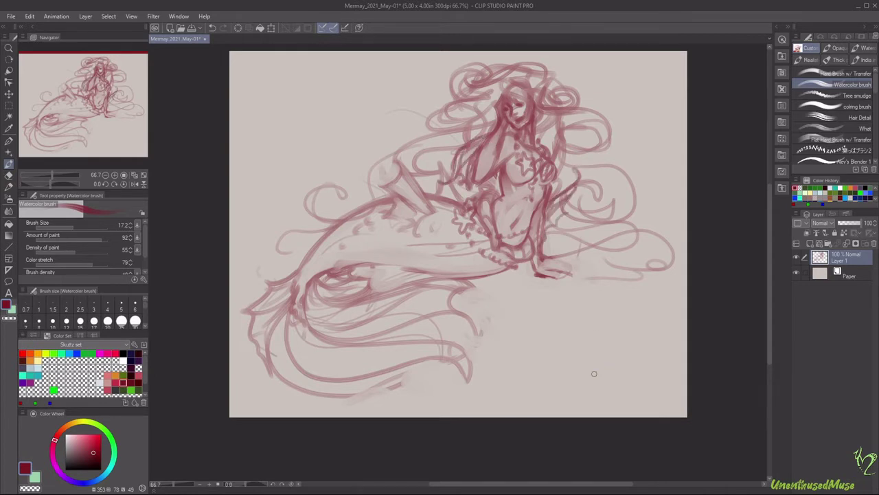
key(ctrl+z)
key(ctrl+z)
drag(489, 136, 456, 194)
drag(481, 151, 440, 202)
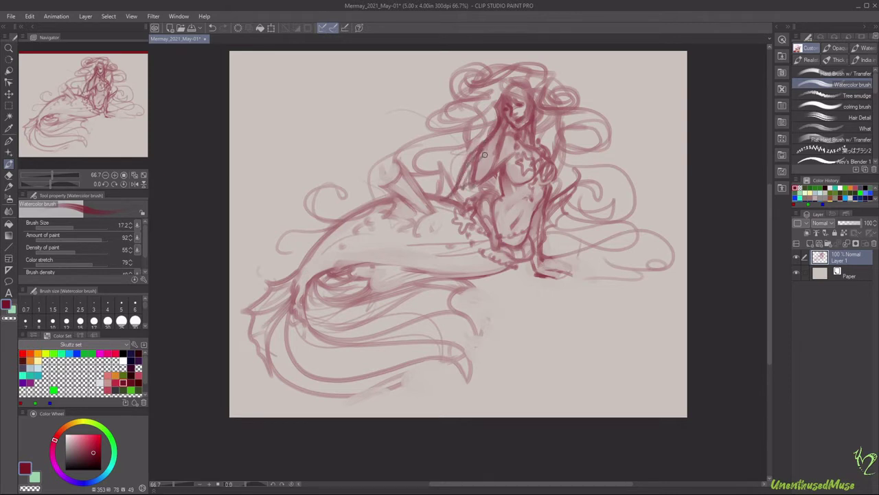
Define the supporting hand's fingers and touch up the waist area with transparent colour.
drag(545, 258, 569, 268)
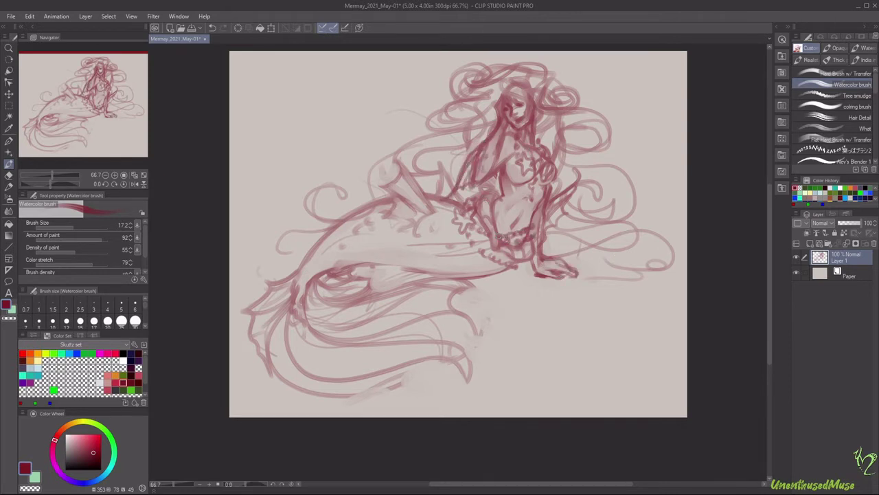
key(c)
drag(525, 224, 534, 233)
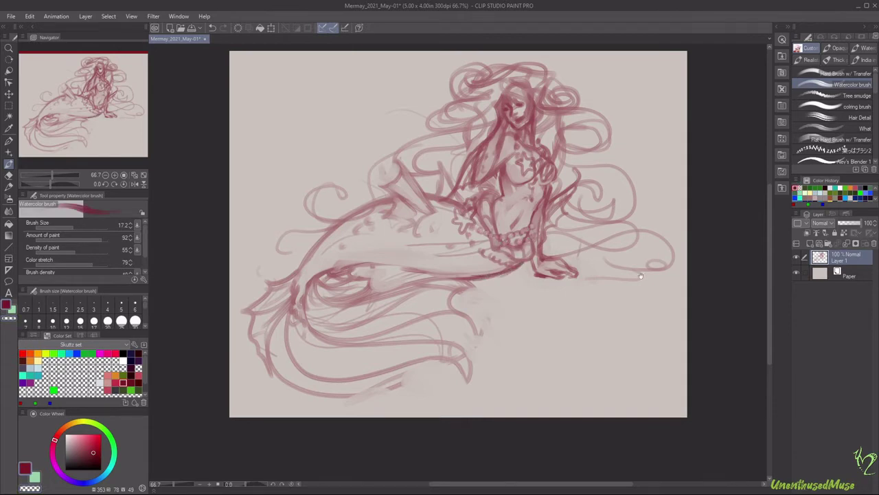
Darken the tail's lower contour and outline the ribs and scalloped edges of the hip fin.
mouse_move(509, 271)
mouse_down()
mouse_move(495, 204)
mouse_move(403, 392)
mouse_up()
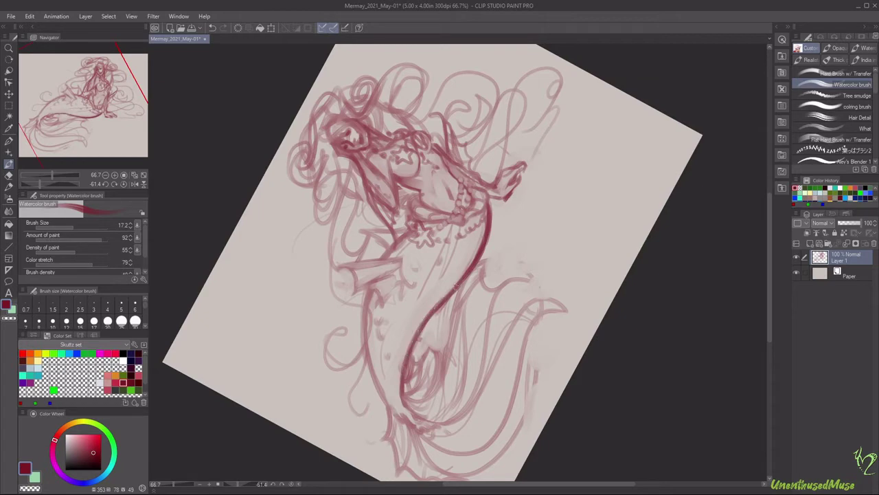
mouse_move(416, 253)
mouse_down()
mouse_move(399, 283)
mouse_move(331, 270)
mouse_up()
mouse_move(385, 264)
mouse_down()
mouse_move(354, 292)
mouse_move(412, 303)
mouse_up()
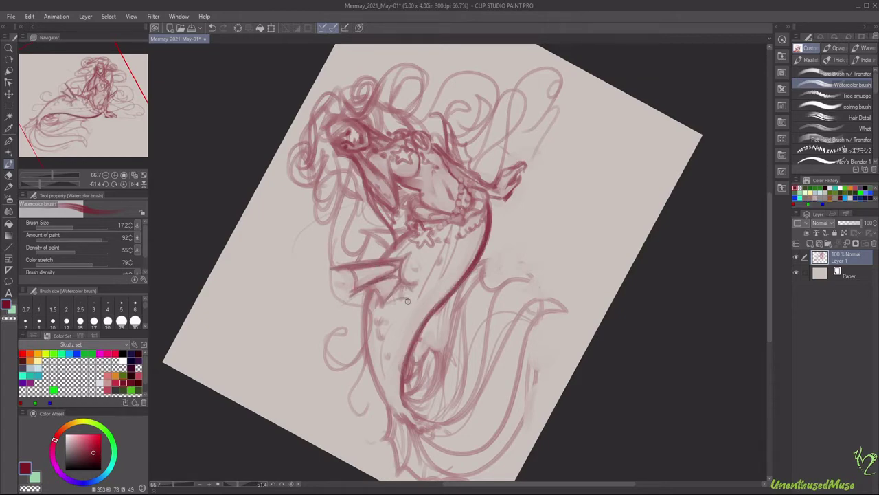
drag(344, 268, 385, 307)
Reshape the tail fin's end with scalloped edges and erase the leftover lines around it.
mouse_move(412, 309)
mouse_down()
mouse_move(587, 383)
mouse_move(681, 289)
mouse_move(379, 351)
mouse_move(322, 405)
mouse_move(268, 432)
mouse_up()
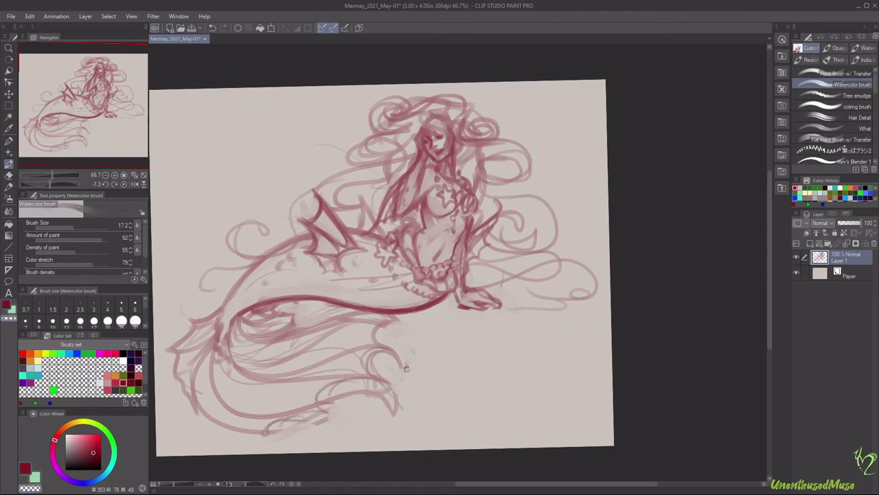
drag(651, 369, 615, 353)
drag(481, 227, 485, 241)
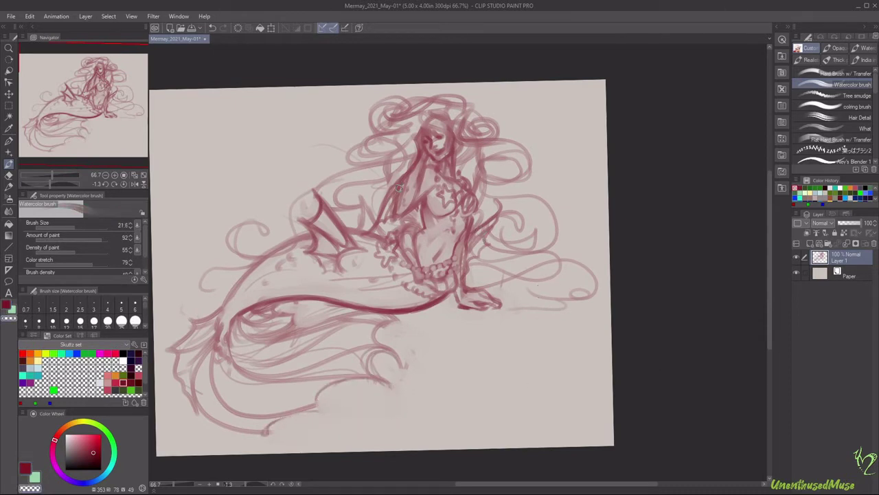
Refine the raised arm's fin and add an ear fin with starfish and bead ornaments in the hair.
drag(399, 182, 385, 209)
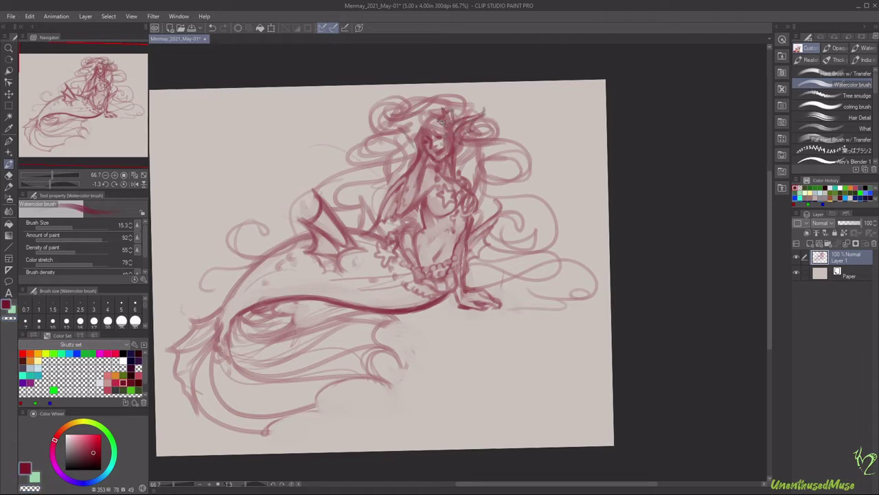
drag(454, 133, 470, 148)
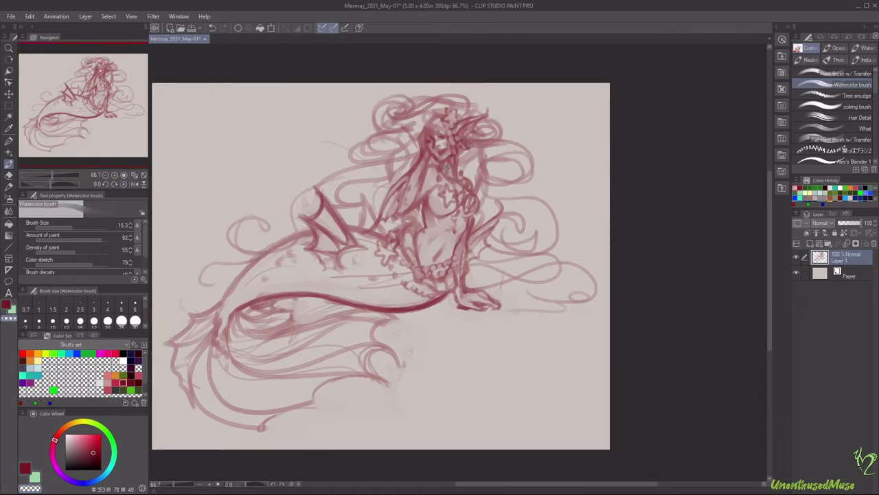
Flip the canvas view horizontally to check the sketch's proportions.
scroll(599, 188, up, 2)
scroll(599, 188, down, 1)
key(h)
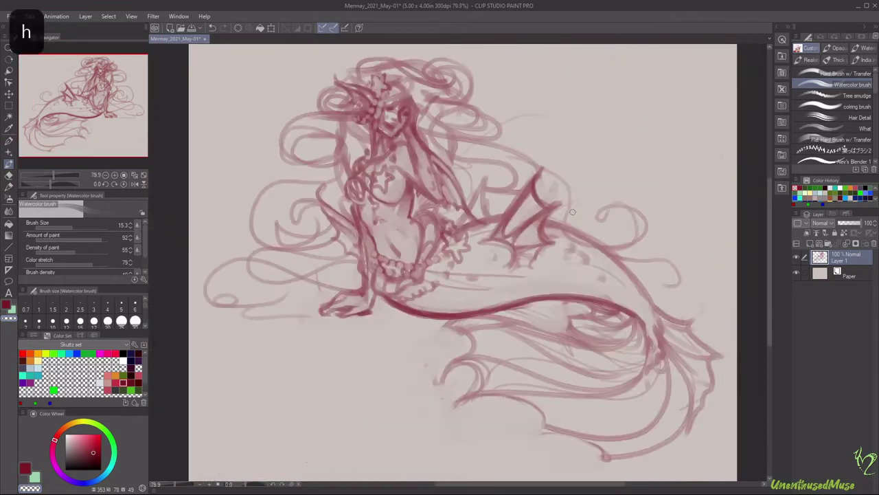
Refine the small ornament at the base of the hip fin and flip the canvas view back to its normal direction.
click(9, 307)
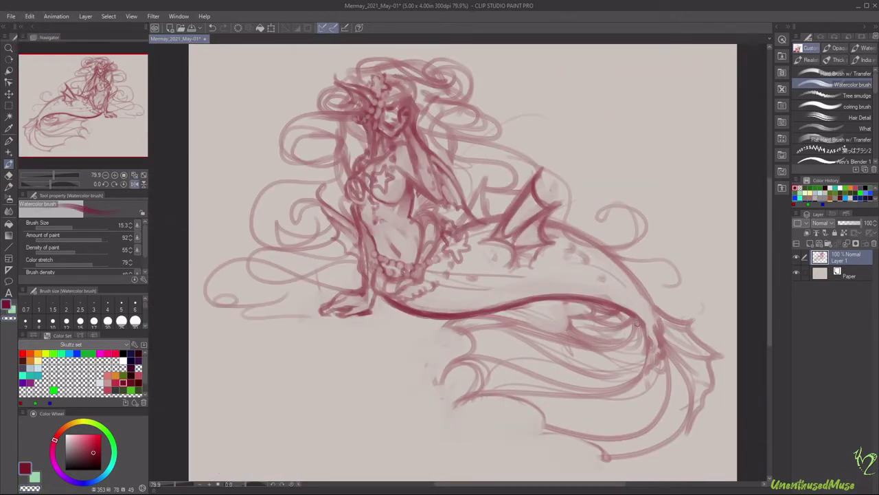
drag(493, 239, 491, 253)
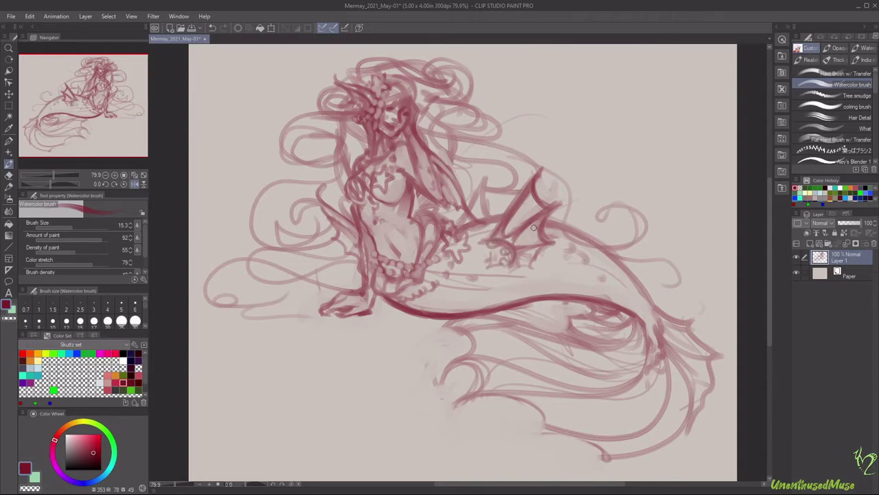
key(h)
scroll(533, 228, down, 1)
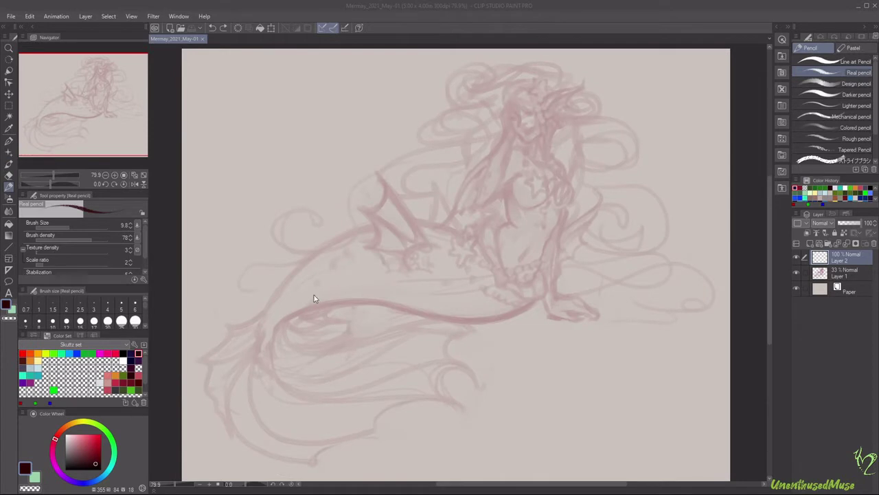
scroll(496, 181, up, 2)
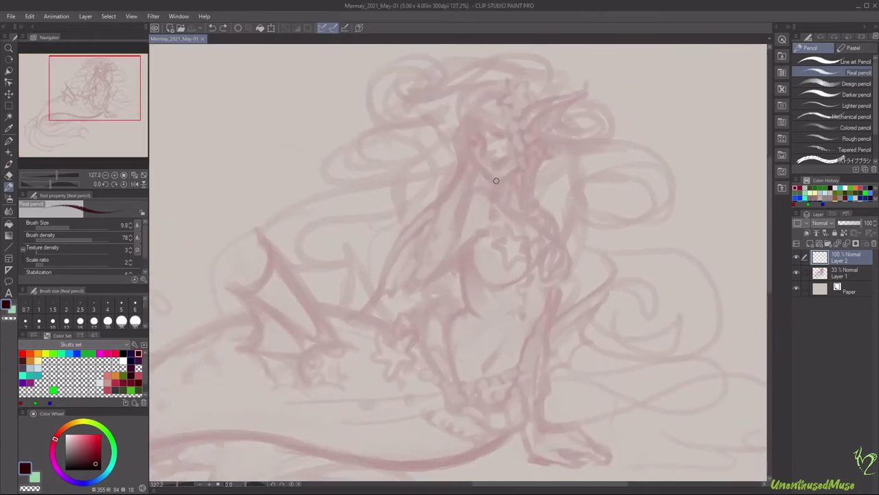
drag(497, 181, 513, 172)
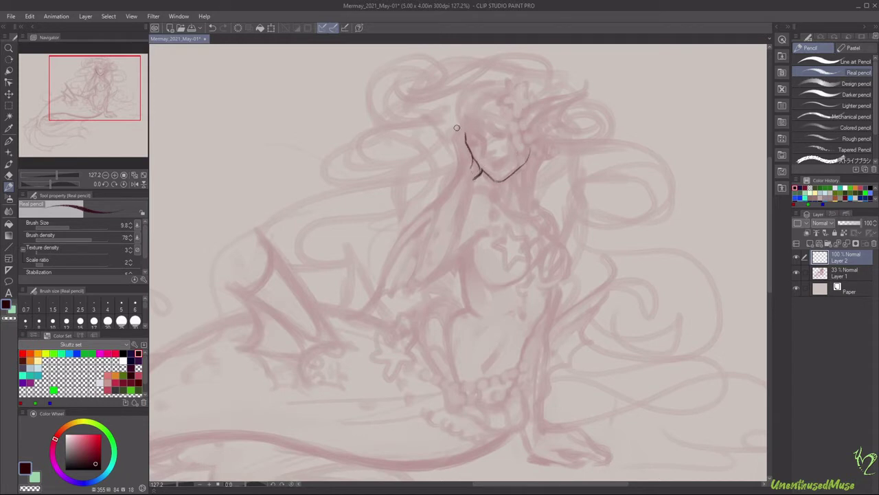
drag(459, 124, 454, 138)
scroll(459, 261, up, 2)
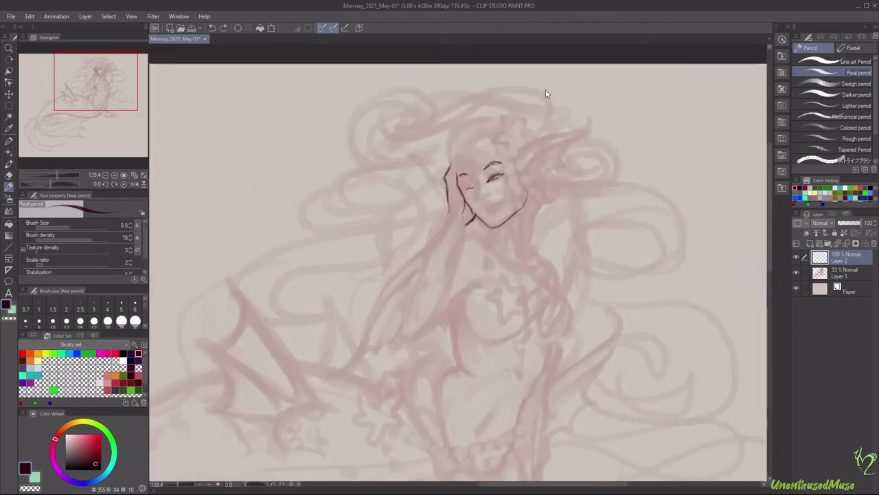
Add face guide lines on Layer 1 with the Line art pen, and draw the facial features on Layer 2 with the Real pencil.
key(p)
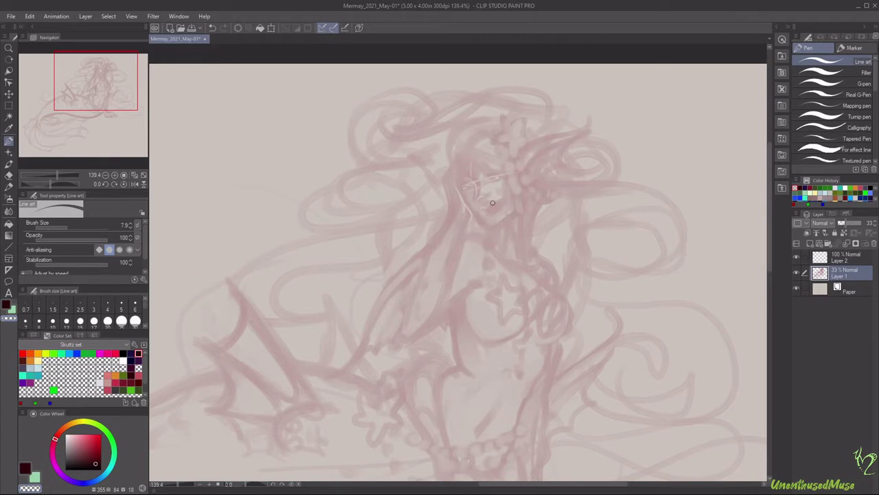
click(845, 258)
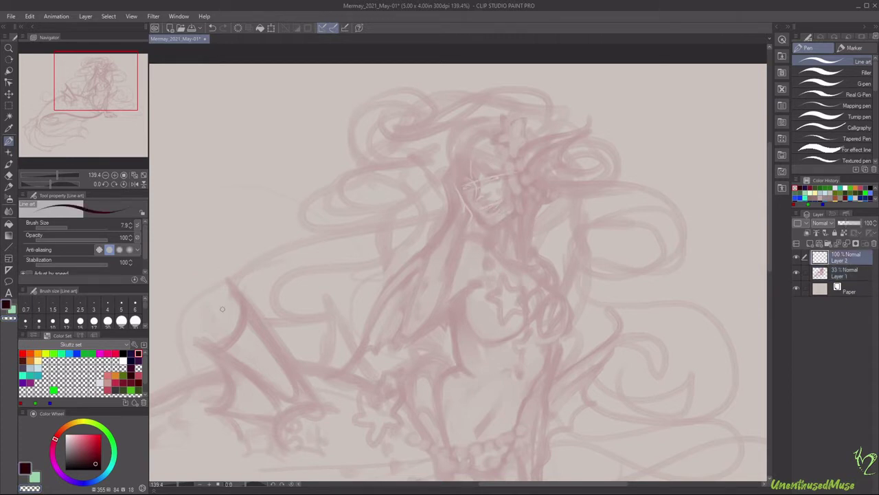
drag(485, 183, 501, 180)
key(p)
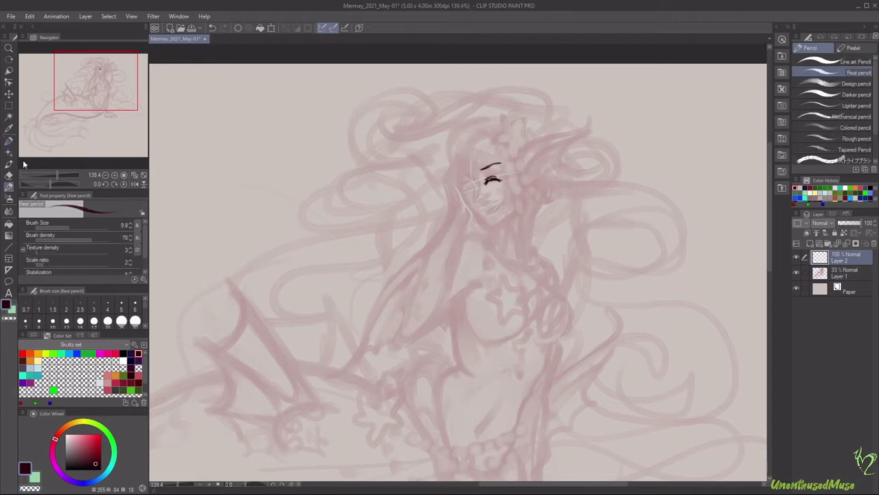
key(ctrl+z)
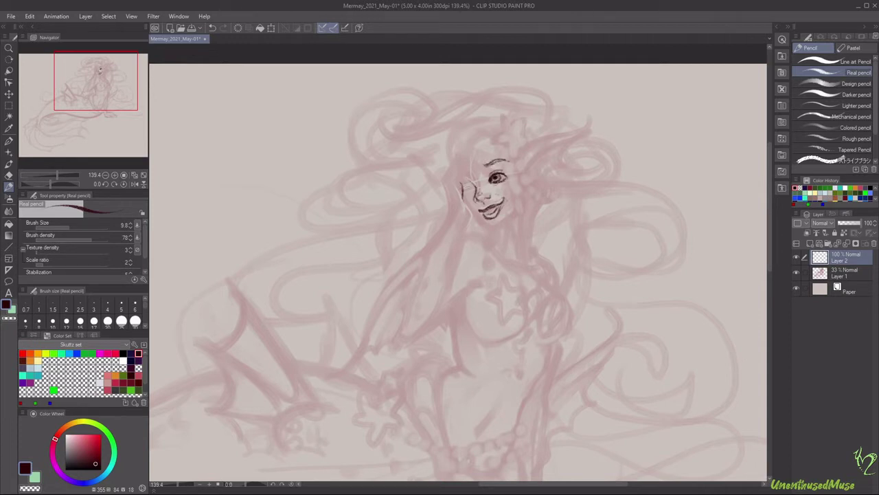
Clean up the far eye in the mirrored view, and outline the forehead, cheek and jaw in the normal view.
key(h)
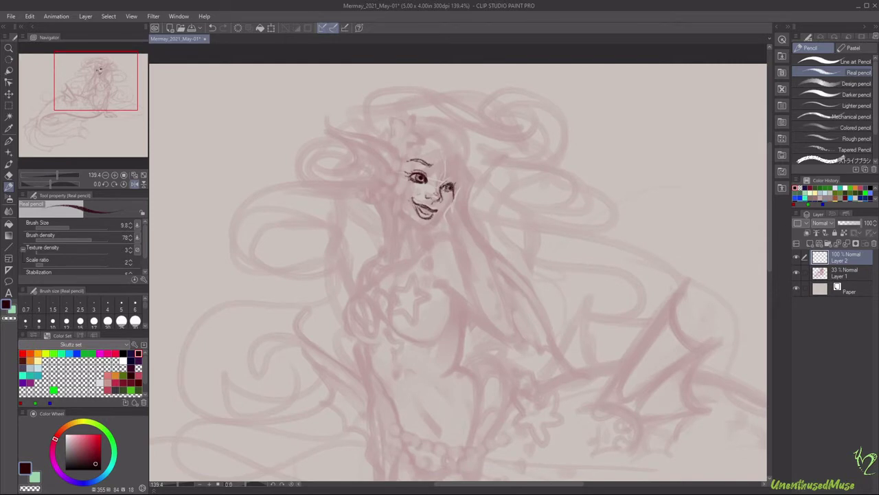
key(c)
drag(445, 182, 451, 192)
key(c)
mouse_move(550, 309)
mouse_down()
mouse_move(481, 172)
mouse_move(505, 204)
mouse_move(499, 171)
mouse_move(536, 158)
mouse_up()
key(h)
mouse_move(494, 198)
mouse_down()
mouse_move(501, 248)
mouse_move(545, 243)
mouse_up()
drag(545, 243, 455, 173)
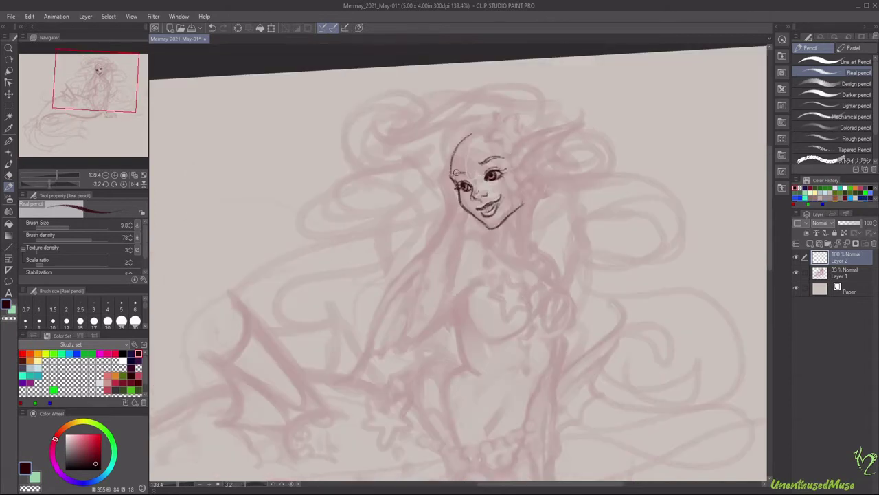
Lasso the mouth and the nose in turn, adjusting each with the Scale/Rotate transform, and clear the selection.
key(m)
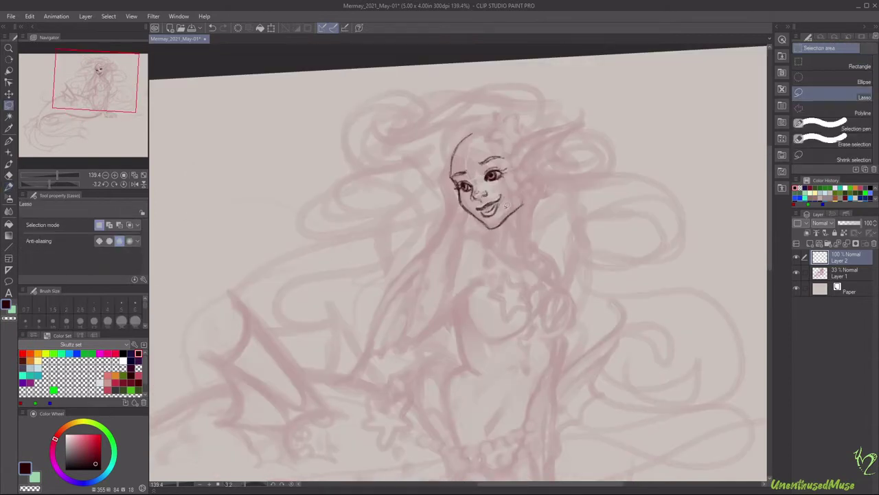
drag(479, 190, 476, 195)
key(ctrl+t)
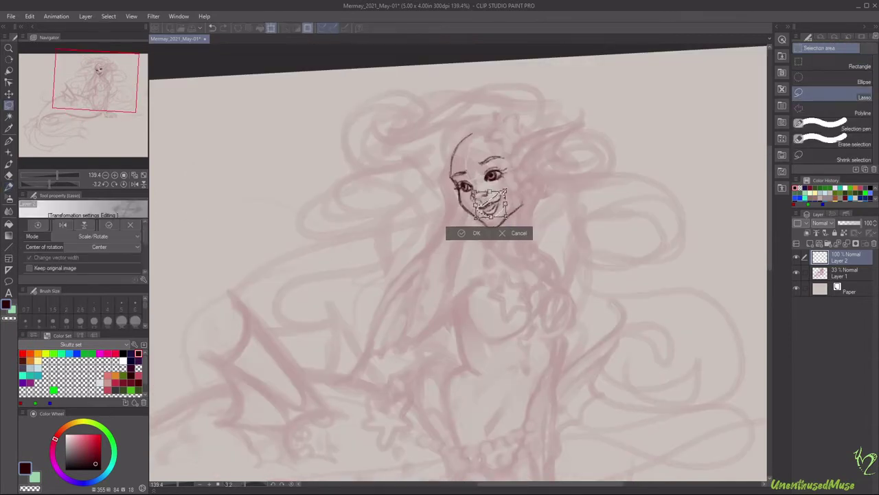
key(Return)
drag(484, 184, 481, 186)
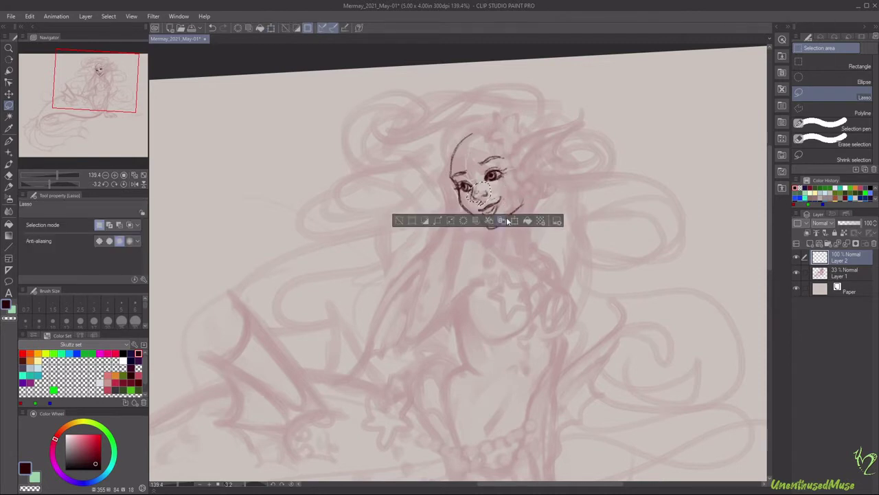
key(ctrl+t)
key(Return)
key(ctrl+d)
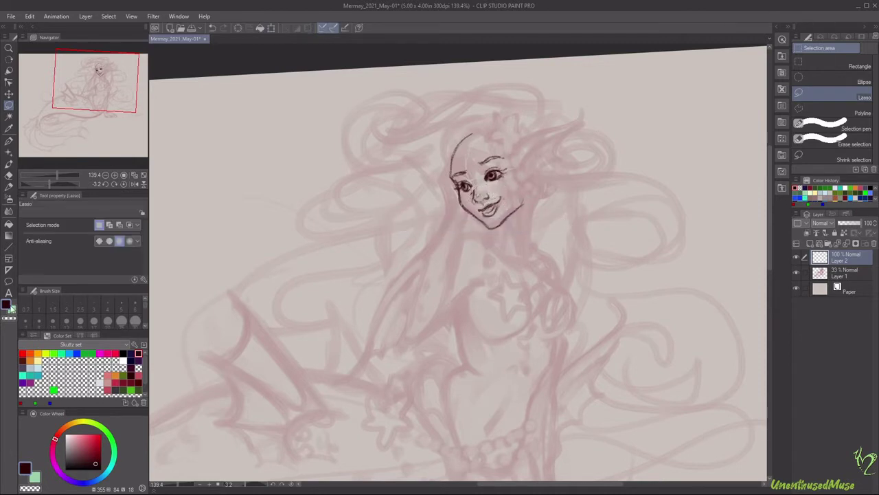
Touch up the near eye with the Real pencil, strengthen the jaw and cheek contour, and extend the outline over the skull.
key(p)
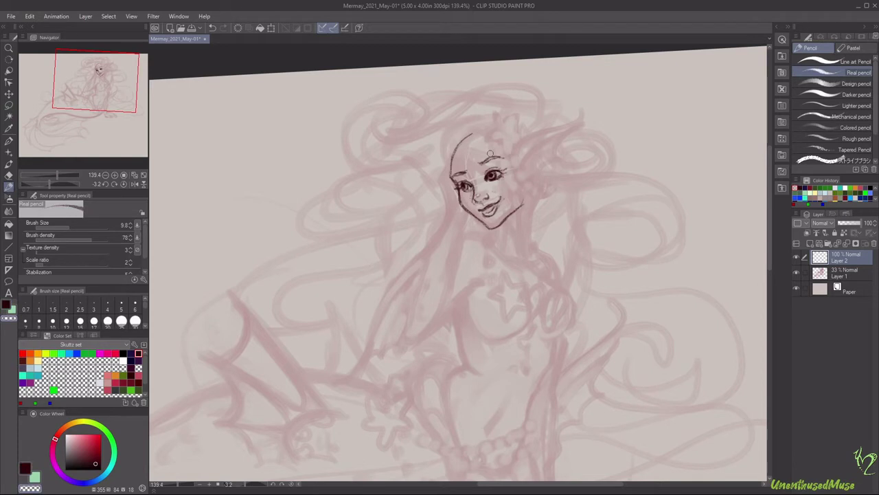
drag(483, 177, 491, 183)
drag(500, 223, 509, 236)
mouse_move(494, 232)
mouse_down()
mouse_move(496, 243)
mouse_move(523, 165)
mouse_up()
drag(511, 207, 523, 180)
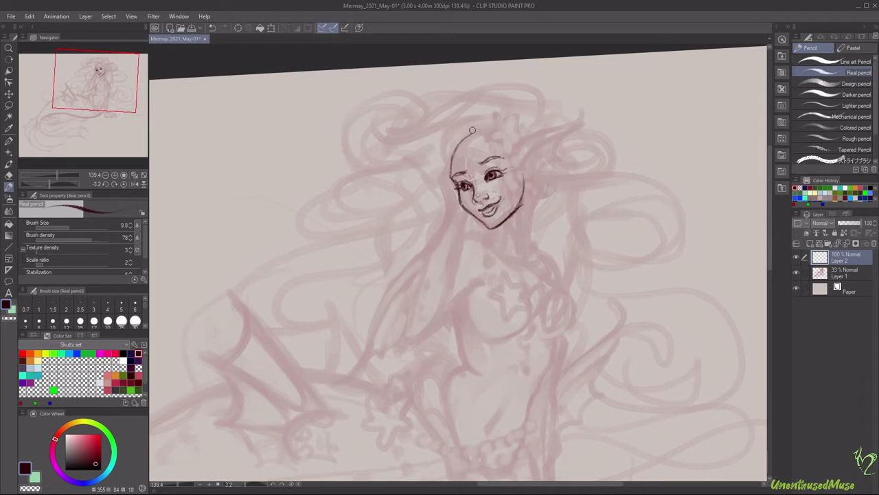
drag(473, 128, 451, 172)
drag(455, 141, 504, 123)
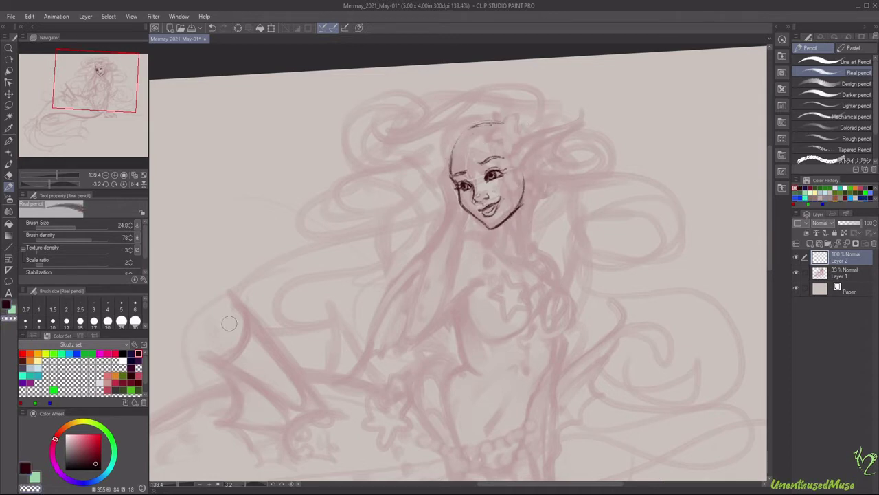
Draw the neck contours below the jaw with the brush size set to 10 and shade the area under the chin.
click(52, 320)
mouse_move(529, 206)
mouse_down()
mouse_move(525, 262)
mouse_move(540, 258)
mouse_up()
drag(535, 160, 517, 258)
drag(502, 215, 513, 235)
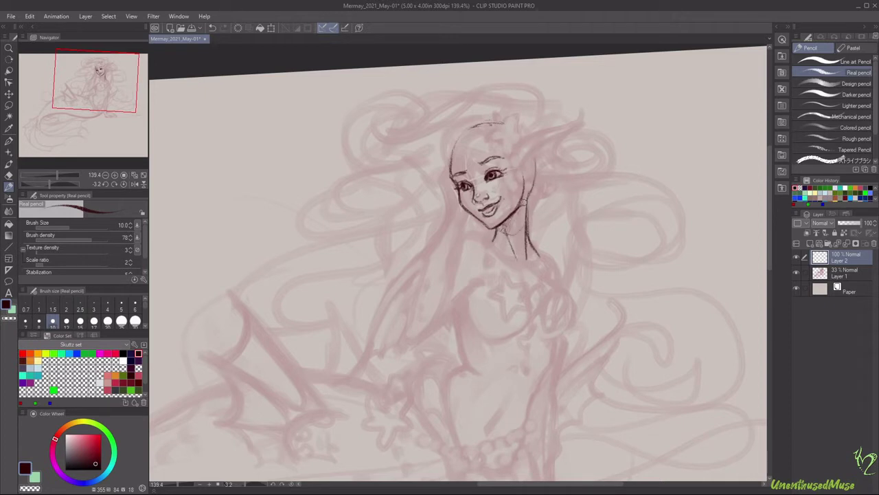
drag(522, 199, 530, 234)
Draw the long pointed ear fin with its ribs and scalloped membrane beside the head.
key(ctrl+0)
scroll(569, 151, up, 3)
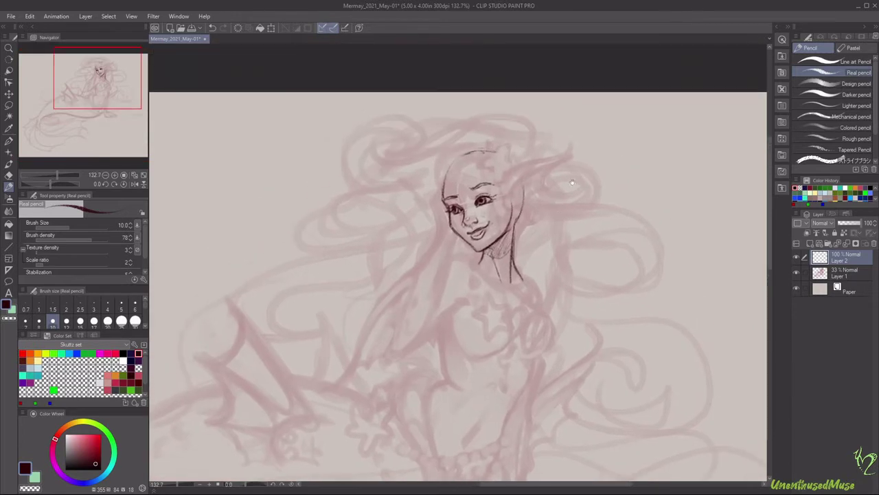
mouse_move(504, 177)
mouse_down()
mouse_move(570, 148)
mouse_move(557, 163)
mouse_move(516, 174)
mouse_move(502, 198)
mouse_up()
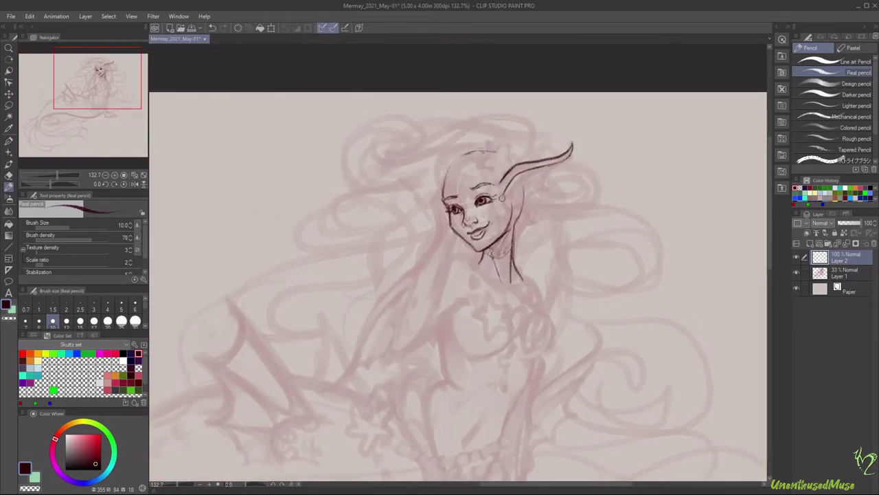
drag(551, 175, 507, 198)
drag(562, 161, 537, 183)
drag(550, 176, 524, 213)
drag(542, 196, 505, 202)
drag(681, 243, 618, 110)
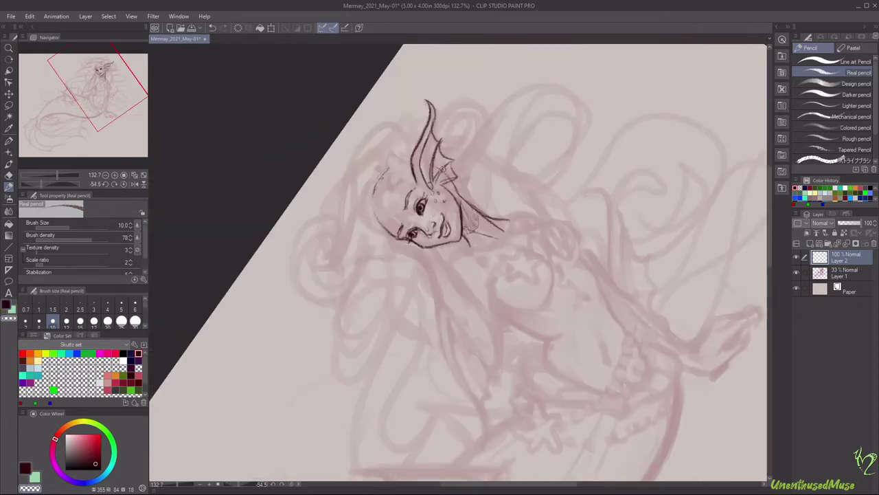
Draw the line in front of the ear fin and a dotted starfish ornament on the hair above it.
key(ctrl+0)
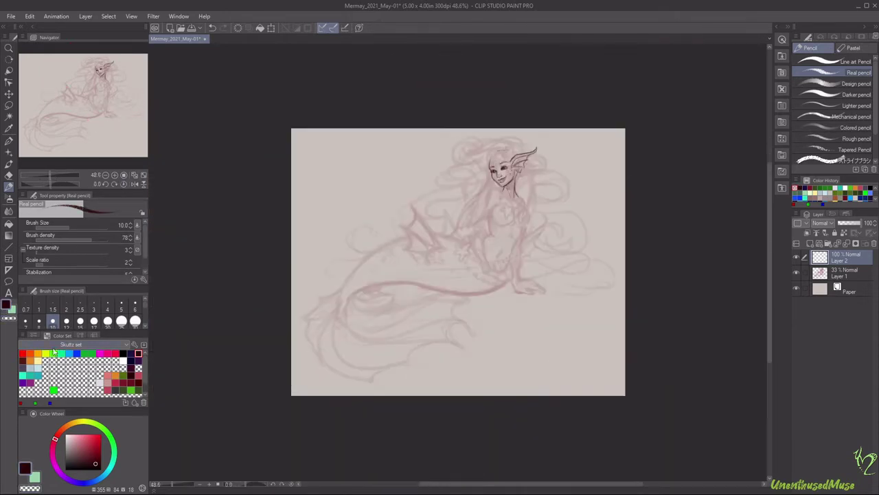
scroll(536, 172, up, 5)
drag(454, 172, 443, 194)
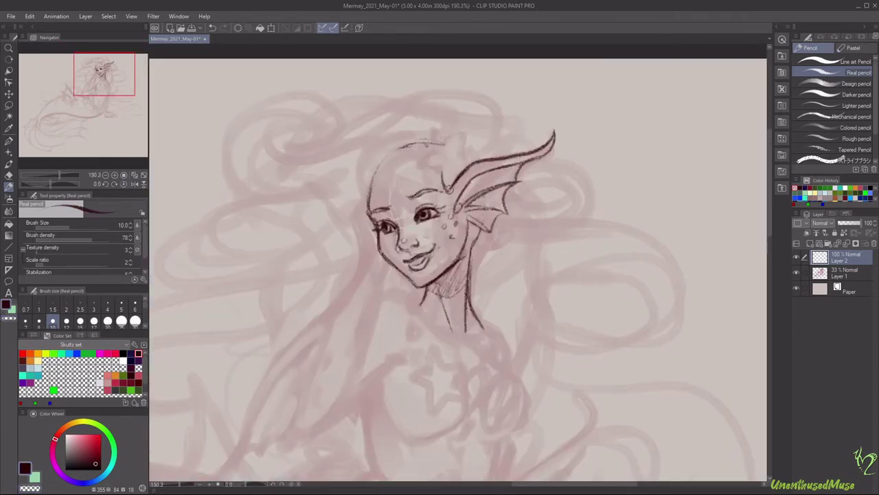
mouse_move(474, 162)
mouse_down()
mouse_move(446, 187)
mouse_move(417, 158)
mouse_up()
mouse_move(420, 165)
mouse_down()
mouse_move(431, 128)
mouse_move(463, 156)
mouse_move(443, 153)
mouse_move(441, 134)
mouse_move(458, 142)
mouse_move(427, 160)
mouse_move(450, 162)
mouse_up()
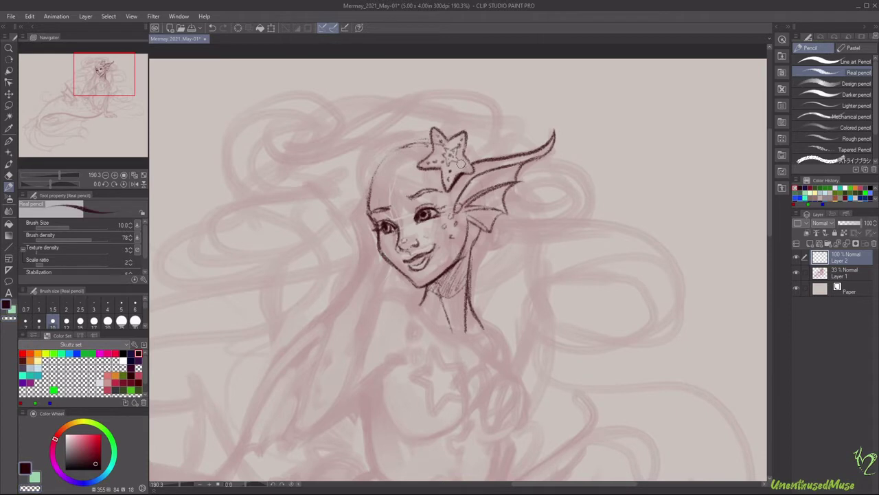
Draw two strands of beads hanging from the starfish past the cheek and ear fin.
drag(439, 173, 447, 252)
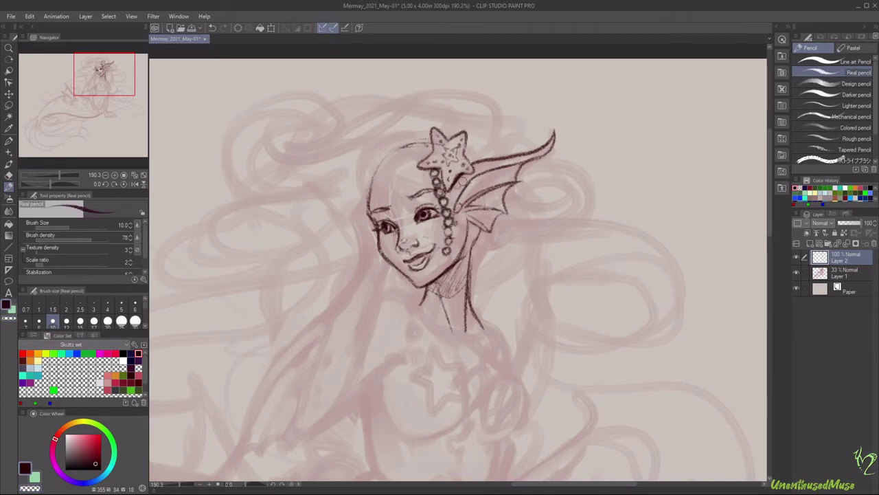
mouse_move(462, 181)
mouse_down()
mouse_move(466, 215)
mouse_move(485, 241)
mouse_move(469, 242)
mouse_move(458, 185)
mouse_up()
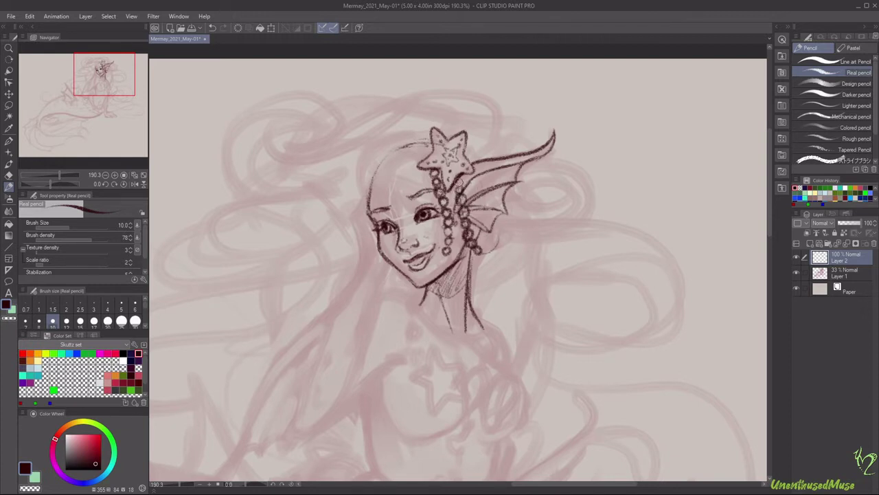
key(p)
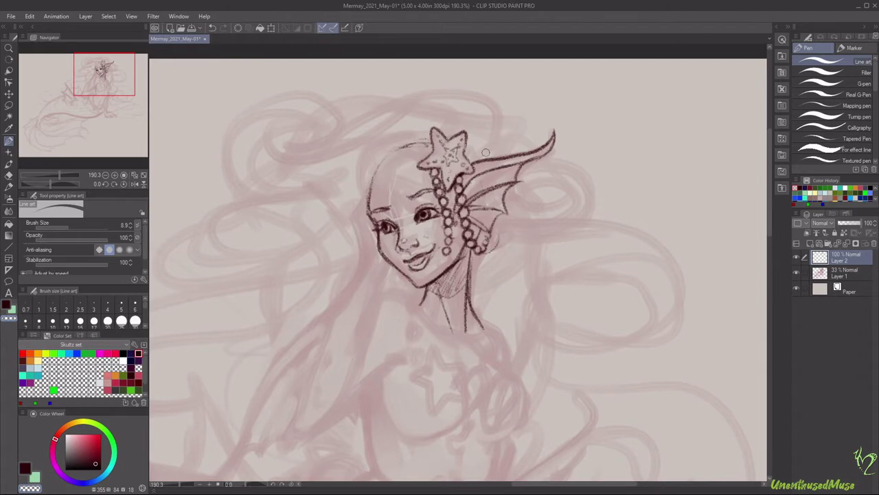
Outline both shoulders and the collarbone at the base of the neck with the Real pencil.
key(ctrl+0)
key(p)
scroll(413, 191, up, 3)
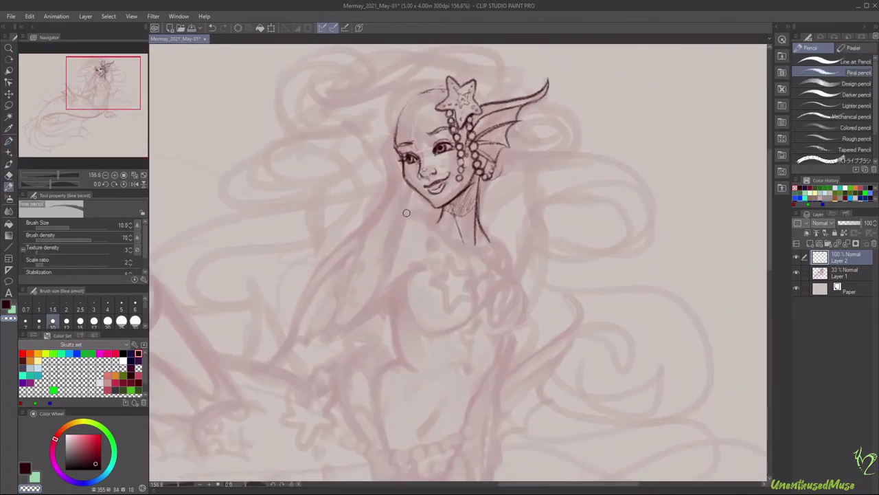
drag(396, 218, 439, 209)
mouse_move(452, 243)
mouse_down()
mouse_move(475, 255)
mouse_move(492, 250)
mouse_move(514, 275)
mouse_up()
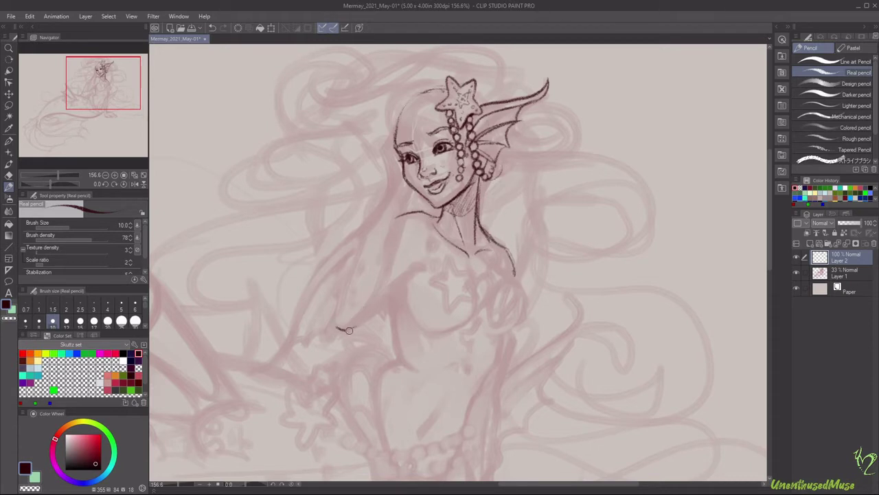
Outline the raised arm with its bent elbow, forearm and upper arm.
mouse_move(349, 331)
mouse_down()
mouse_move(395, 299)
mouse_move(423, 267)
mouse_up()
mouse_move(338, 328)
mouse_down()
mouse_move(335, 290)
mouse_move(395, 180)
mouse_up()
drag(407, 194, 388, 275)
drag(393, 261, 368, 309)
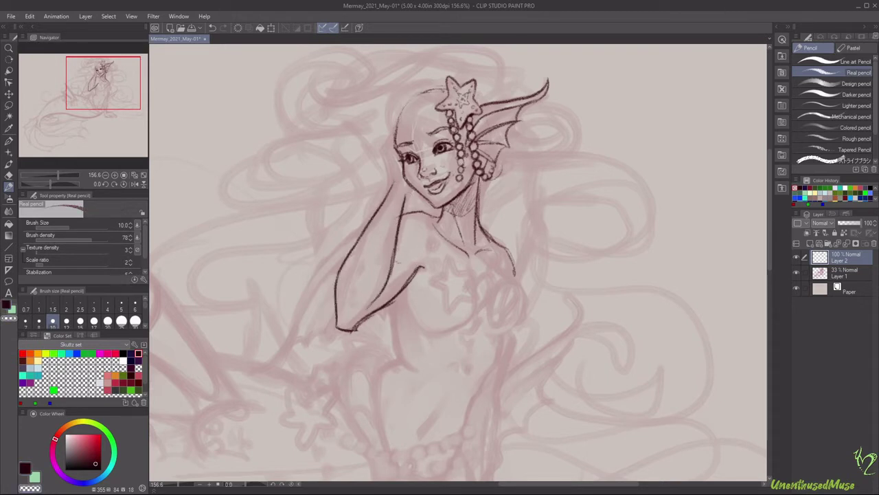
Undo the trial chest curve and outline the torso's side below the raised arm, the opposite waist contour and the abdomen crease.
drag(411, 283, 433, 330)
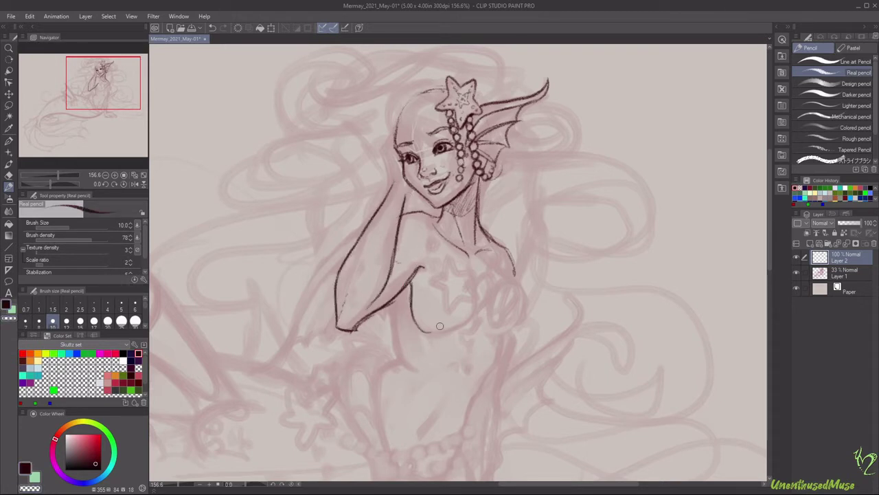
key(ctrl+z)
mouse_move(390, 303)
mouse_down()
mouse_move(411, 367)
mouse_move(378, 371)
mouse_up()
drag(401, 331, 395, 362)
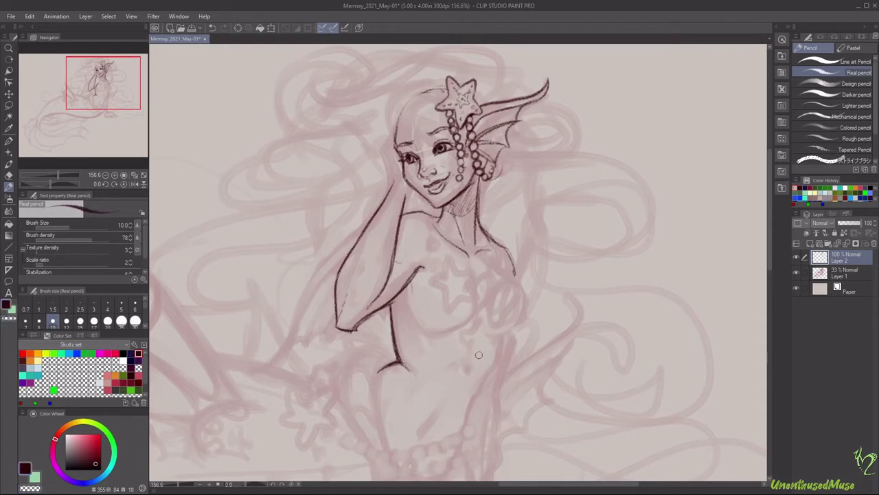
drag(446, 398, 425, 431)
mouse_move(443, 469)
mouse_down()
mouse_move(385, 372)
mouse_move(448, 237)
mouse_up()
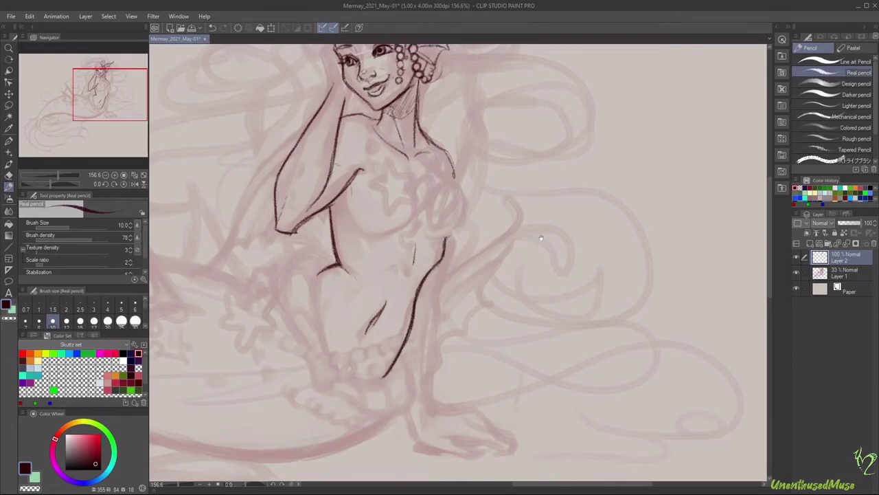
Outline both sides of the chest and draw a scallop shell over one side and a starfish over the other.
drag(540, 238, 490, 253)
drag(493, 302, 406, 306)
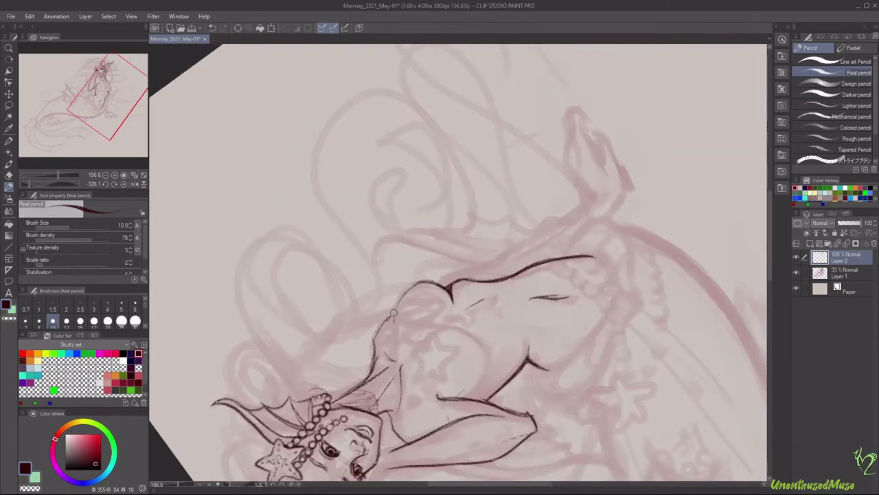
mouse_move(545, 337)
mouse_down()
mouse_move(536, 273)
mouse_move(461, 288)
mouse_move(467, 279)
mouse_move(471, 287)
mouse_move(455, 264)
mouse_move(473, 245)
mouse_move(489, 247)
mouse_move(489, 278)
mouse_up()
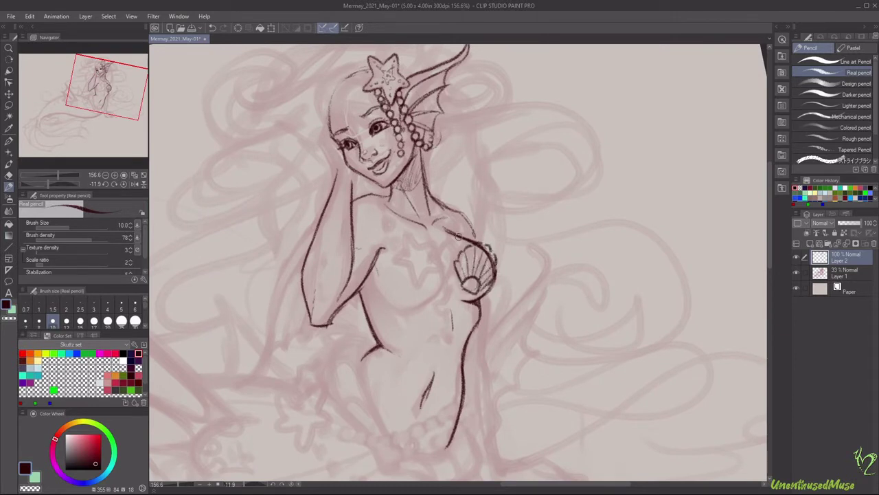
mouse_move(411, 249)
mouse_down()
mouse_move(392, 260)
mouse_move(409, 266)
mouse_move(420, 285)
mouse_move(437, 270)
mouse_move(433, 239)
mouse_move(405, 235)
mouse_move(433, 236)
mouse_move(443, 254)
mouse_move(452, 237)
mouse_move(431, 302)
mouse_up()
mouse_move(426, 226)
mouse_down()
mouse_move(422, 196)
mouse_move(460, 170)
mouse_up()
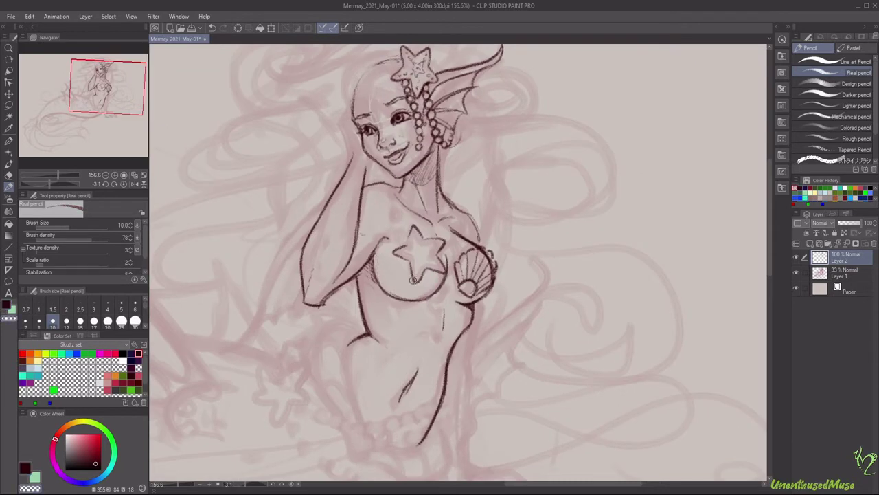
Draw the bead necklace down both sides of the neck with looped strands linking the starfish and shell, cleaning up the shell's edge.
mouse_move(412, 273)
mouse_down()
mouse_move(446, 290)
mouse_move(426, 296)
mouse_move(433, 313)
mouse_move(467, 295)
mouse_up()
drag(392, 172, 405, 237)
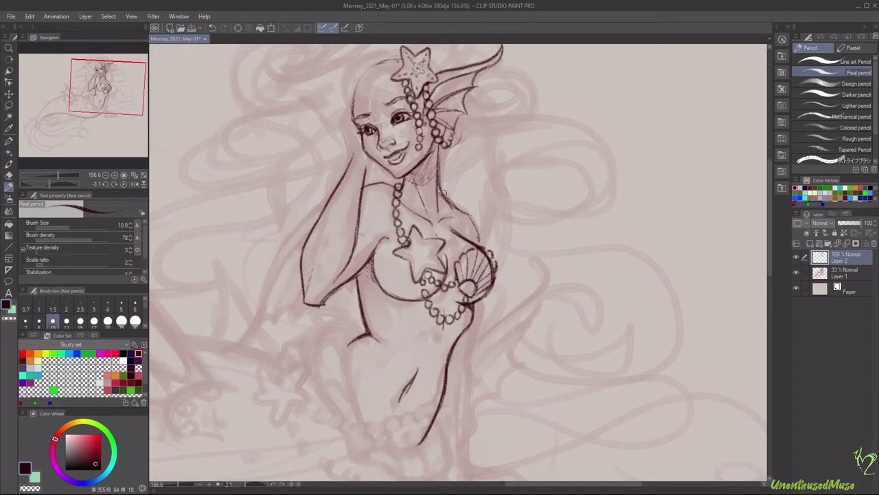
mouse_move(453, 204)
mouse_down()
mouse_move(457, 249)
mouse_move(465, 236)
mouse_move(495, 277)
mouse_move(464, 251)
mouse_up()
key(ctrl+z)
key(c)
mouse_move(462, 294)
mouse_down()
mouse_move(495, 279)
mouse_move(487, 246)
mouse_move(456, 261)
mouse_move(473, 271)
mouse_move(461, 223)
mouse_up()
key(c)
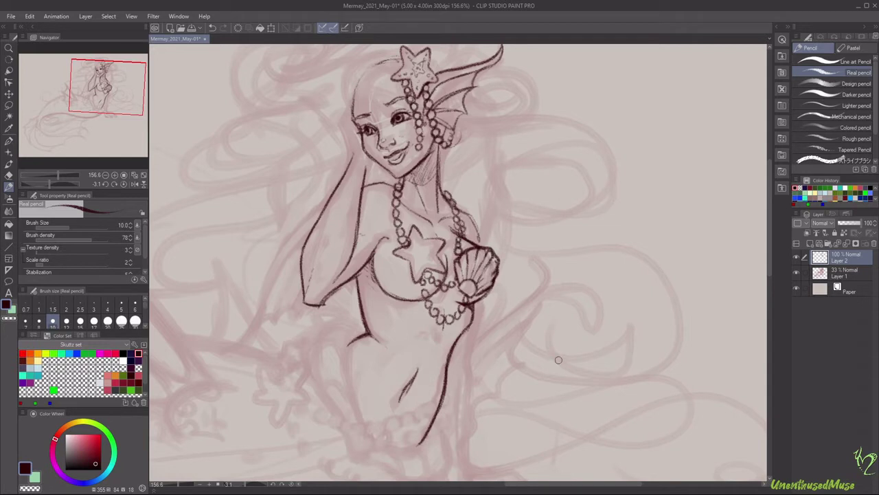
Undo the last mark and add a short row of beads between the chest starfish and the shell with the Real pencil.
key(ctrl+z)
key(p)
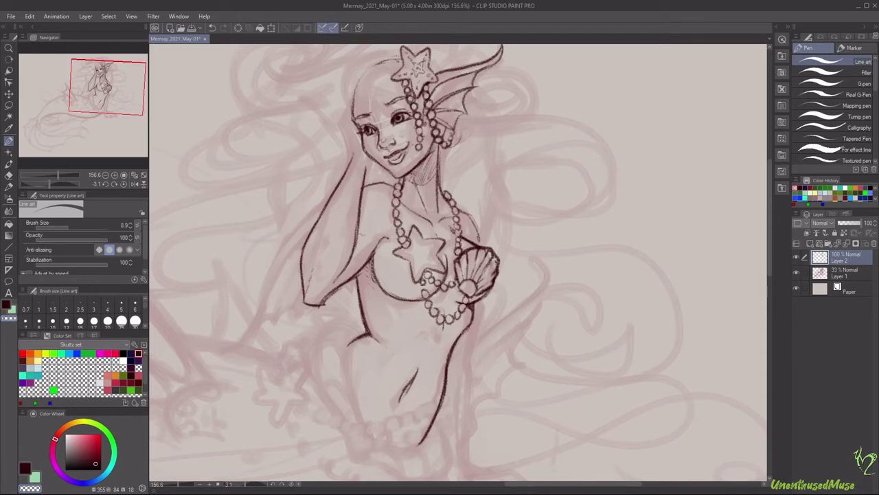
key(p)
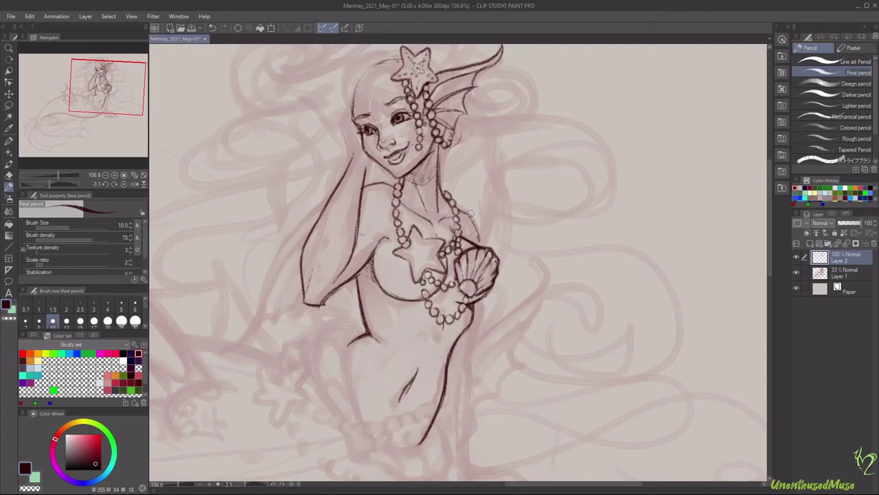
Outline the tail's underside in one long S-curve and the upper hip contour behind the waist.
click(144, 176)
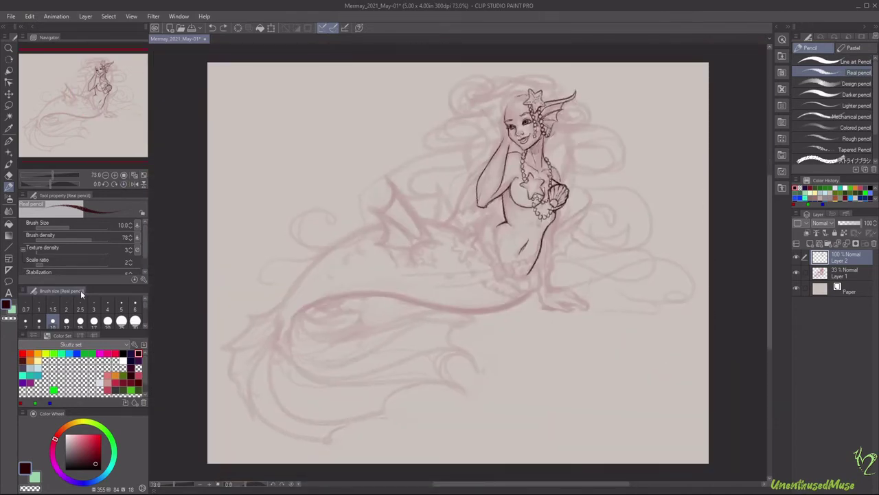
scroll(541, 215, up, 3)
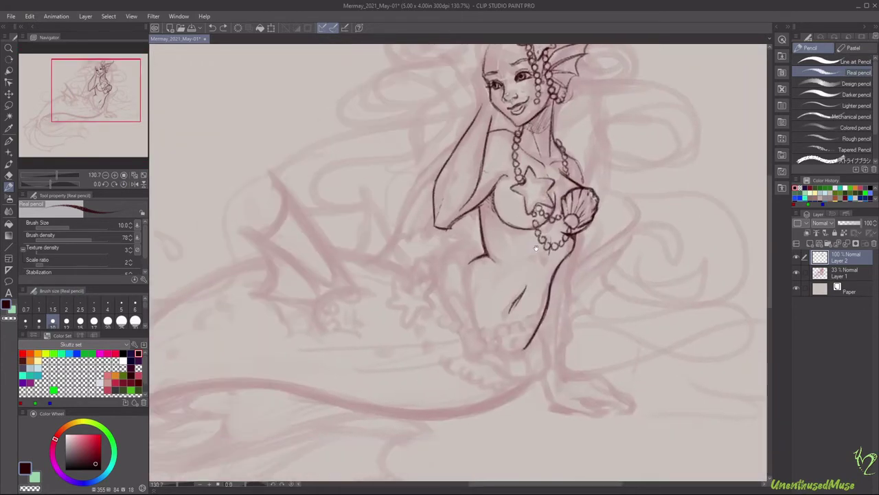
drag(671, 310, 618, 226)
drag(300, 354, 453, 155)
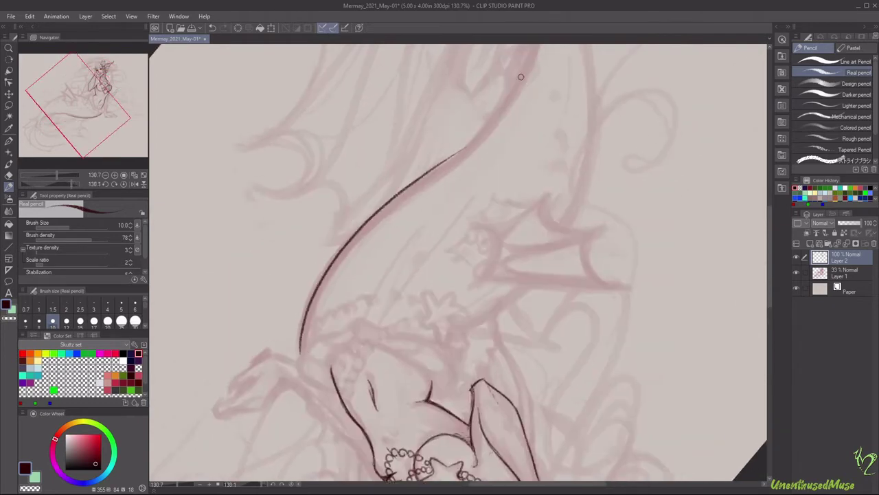
mouse_move(520, 77)
mouse_down()
mouse_move(482, 134)
mouse_move(371, 210)
mouse_move(312, 285)
mouse_up()
drag(549, 261, 446, 343)
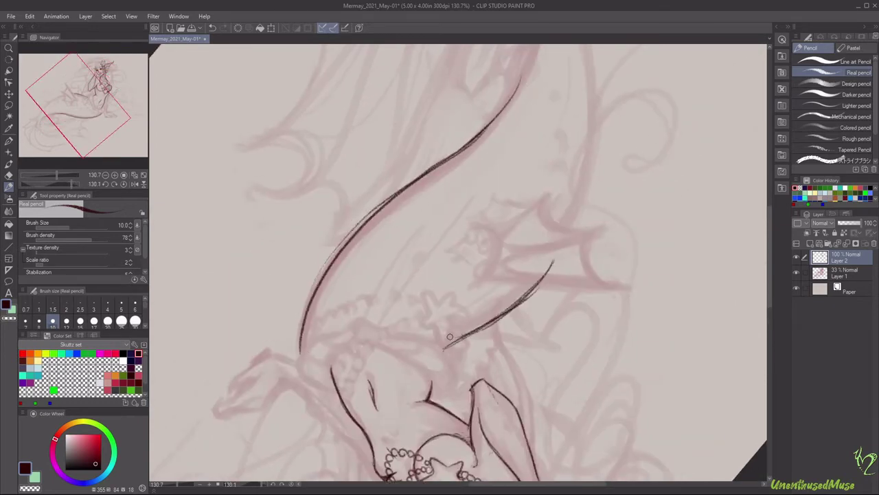
drag(481, 309, 584, 263)
drag(329, 309, 591, 261)
drag(529, 62, 392, 392)
drag(570, 158, 374, 467)
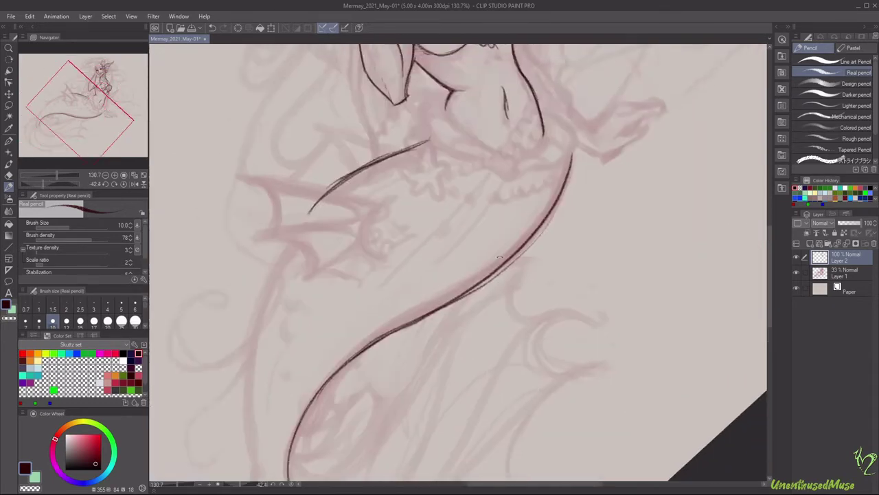
Outline the supporting arm down to the wrist and wrap a bead strand around it.
key(ctrl+0)
scroll(638, 139, up, 5)
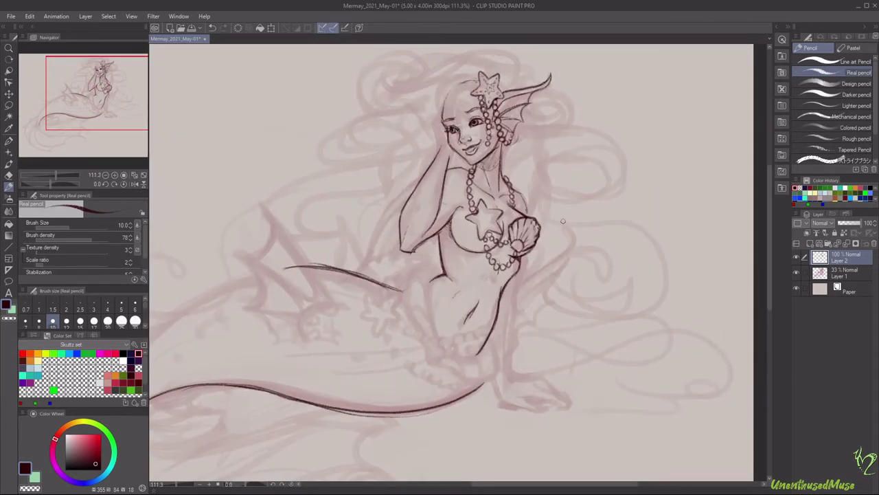
drag(517, 284, 520, 330)
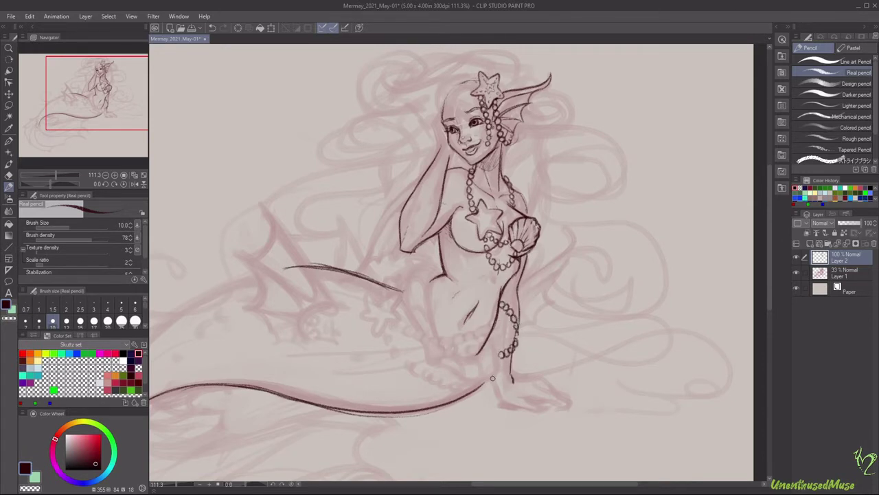
drag(492, 378, 522, 416)
key(ctrl+z)
drag(493, 381, 497, 393)
drag(509, 378, 551, 383)
mouse_move(502, 409)
mouse_down()
mouse_move(491, 110)
mouse_move(516, 131)
mouse_up()
drag(477, 117, 465, 97)
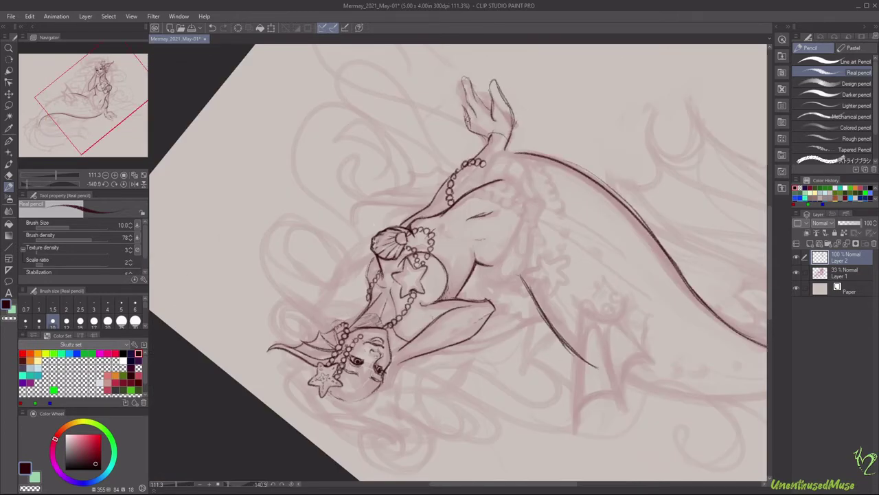
key(ctrl+z)
key(ctrl+y)
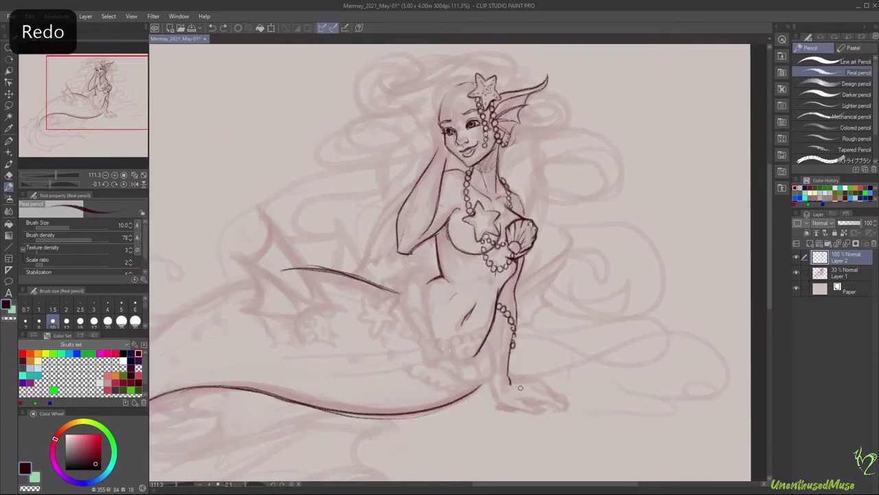
key(ctrl+z)
Outline the lower abdomen and draw the segmented band wrapping around the hips.
mouse_move(481, 379)
mouse_down()
mouse_move(525, 335)
mouse_move(440, 323)
mouse_up()
drag(415, 352, 422, 306)
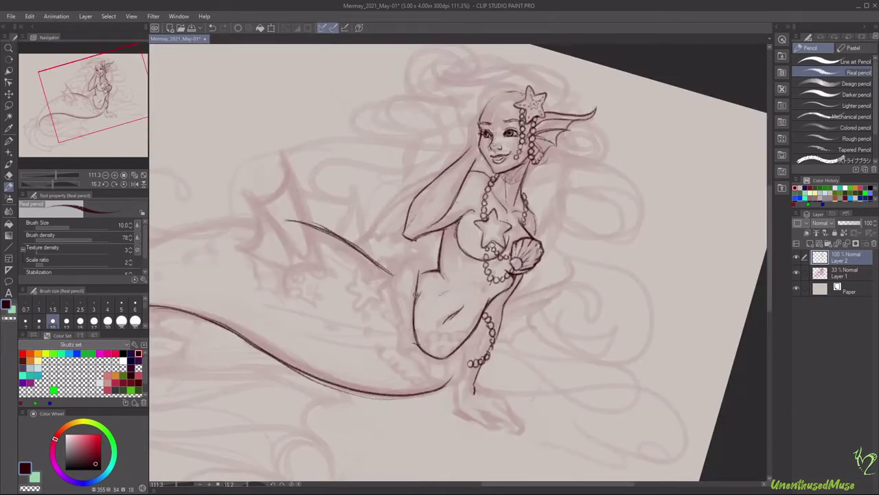
mouse_move(432, 261)
mouse_down()
mouse_move(395, 282)
mouse_move(399, 349)
mouse_up()
mouse_move(397, 311)
mouse_down()
mouse_move(423, 258)
mouse_move(345, 213)
mouse_move(412, 179)
mouse_up()
mouse_move(434, 141)
mouse_down()
mouse_move(430, 183)
mouse_move(448, 162)
mouse_move(433, 165)
mouse_move(462, 162)
mouse_move(385, 207)
mouse_move(412, 330)
mouse_up()
drag(508, 334, 503, 356)
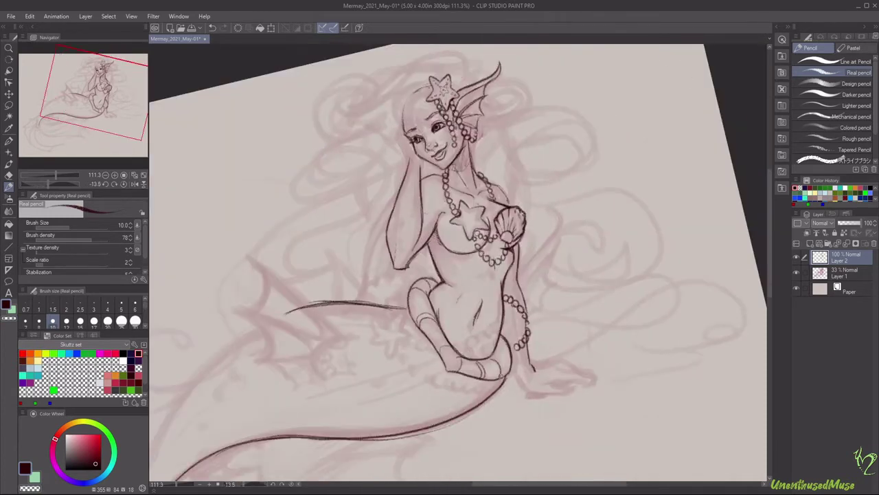
Darken the tail's upper hip contour and join it to the hip band.
mouse_move(405, 307)
mouse_down()
mouse_move(467, 287)
mouse_move(379, 347)
mouse_up()
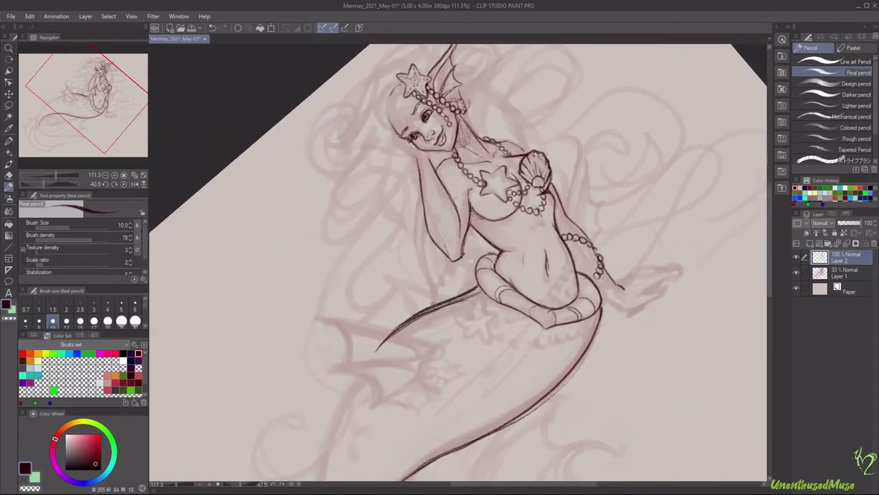
mouse_move(478, 291)
mouse_down()
mouse_move(447, 305)
mouse_move(488, 274)
mouse_up()
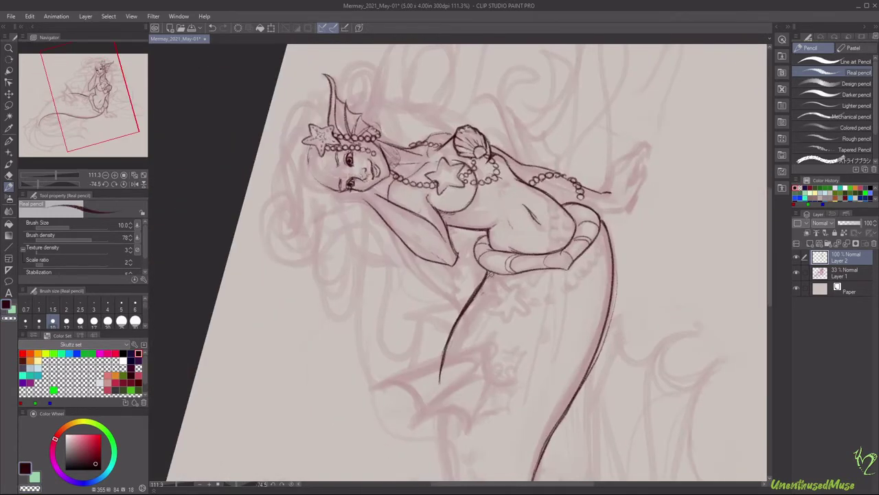
drag(649, 213, 486, 262)
Draw the raised arm's hand resting against the side of the face, cleaning up the overlapping lines.
scroll(485, 262, down, 5)
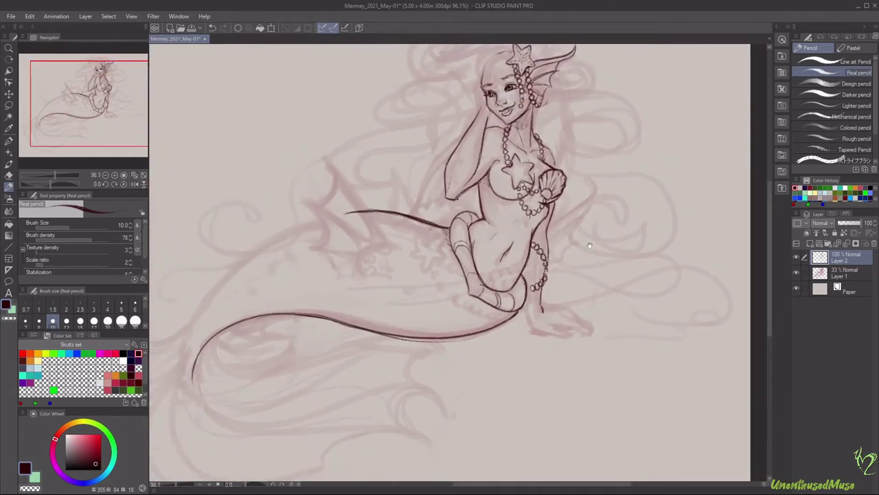
scroll(485, 261, up, 6)
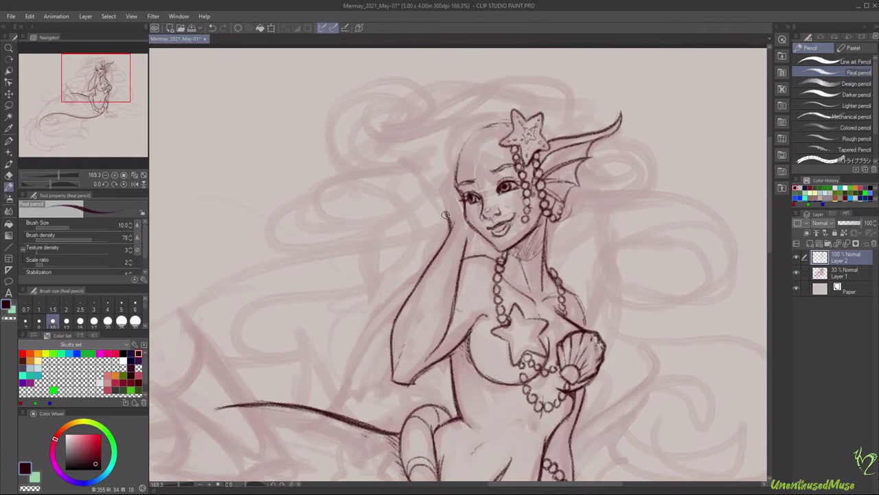
mouse_move(445, 215)
mouse_down()
mouse_move(454, 158)
mouse_move(453, 187)
mouse_move(476, 237)
mouse_move(499, 195)
mouse_move(465, 237)
mouse_up()
key(c)
drag(454, 163, 460, 206)
key(x)
key(x)
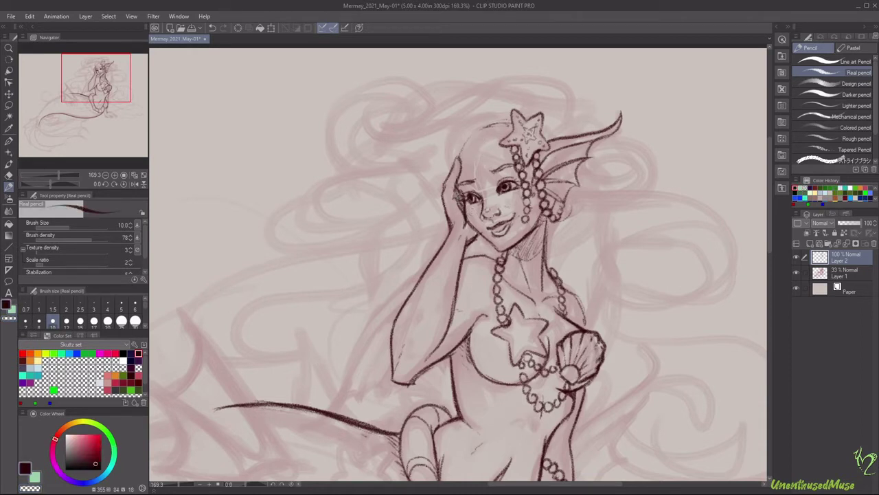
Draw a small curled lock beside the neck, below the ear fin.
mouse_move(546, 236)
mouse_down()
mouse_move(582, 279)
mouse_move(547, 246)
mouse_up()
key(c)
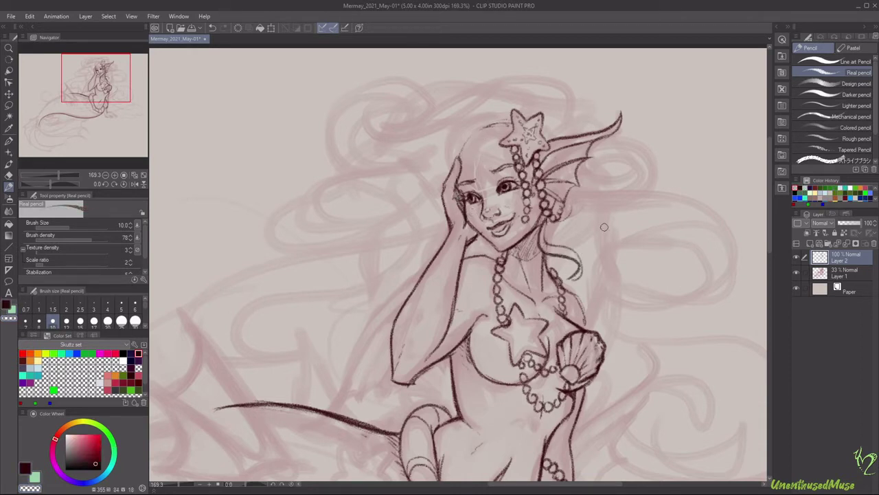
click(143, 174)
key(c)
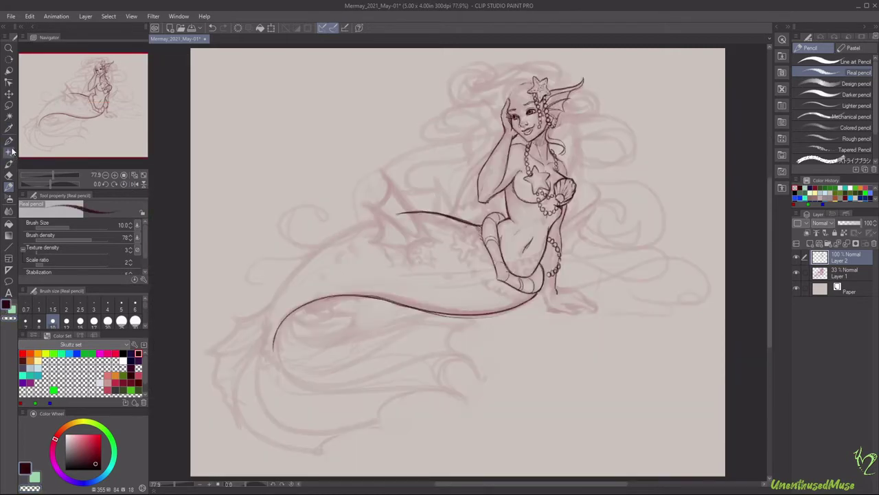
Draw the hip fin with its long spines, scalloped webbing and a cluster of small scales at the base.
drag(651, 374, 481, 240)
scroll(440, 248, up, 5)
mouse_move(457, 277)
mouse_down()
mouse_move(469, 256)
mouse_move(574, 161)
mouse_move(504, 221)
mouse_move(470, 224)
mouse_move(511, 162)
mouse_move(447, 230)
mouse_up()
mouse_move(458, 162)
mouse_down()
mouse_move(446, 224)
mouse_move(412, 228)
mouse_move(523, 323)
mouse_up()
mouse_move(427, 278)
mouse_down()
mouse_move(456, 265)
mouse_move(435, 290)
mouse_move(446, 265)
mouse_up()
drag(555, 303, 543, 340)
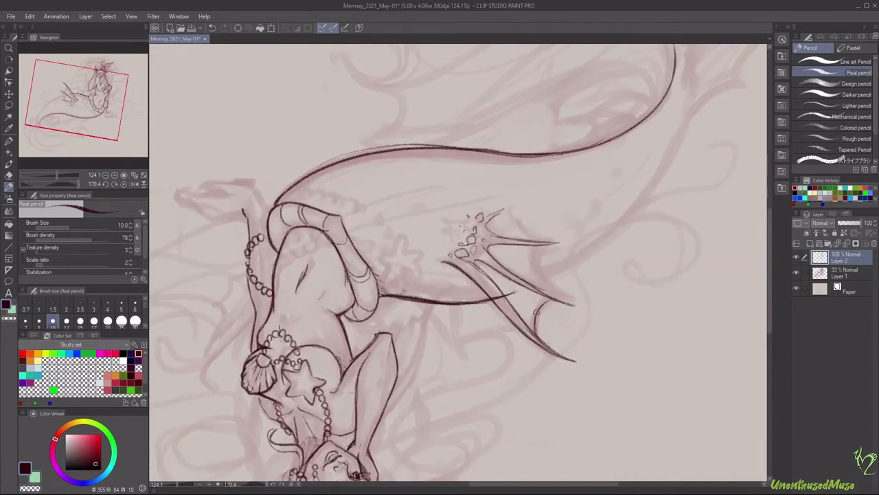
mouse_move(533, 248)
mouse_down()
mouse_move(543, 292)
mouse_move(528, 306)
mouse_up()
mouse_move(504, 262)
mouse_down()
mouse_move(530, 281)
mouse_move(524, 272)
mouse_up()
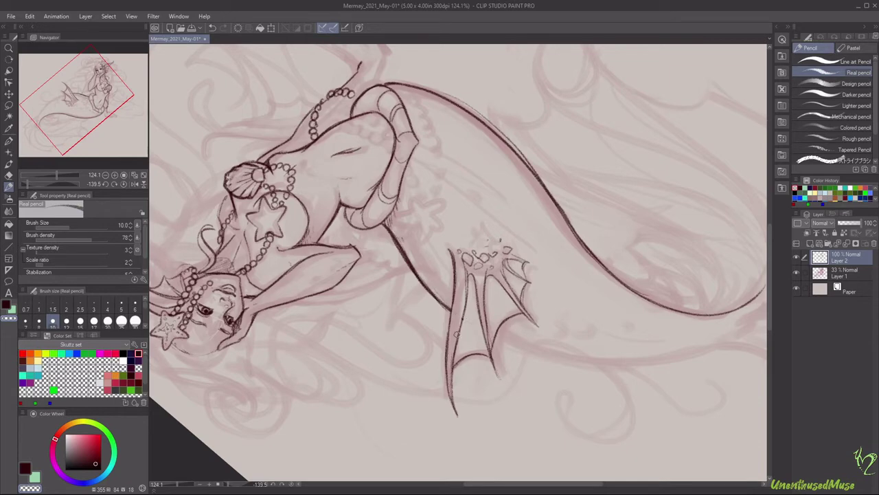
Outline the tail's upper edge with scattered scales along the tail, and add a beaded starfish at the hip.
key(ctrl+0)
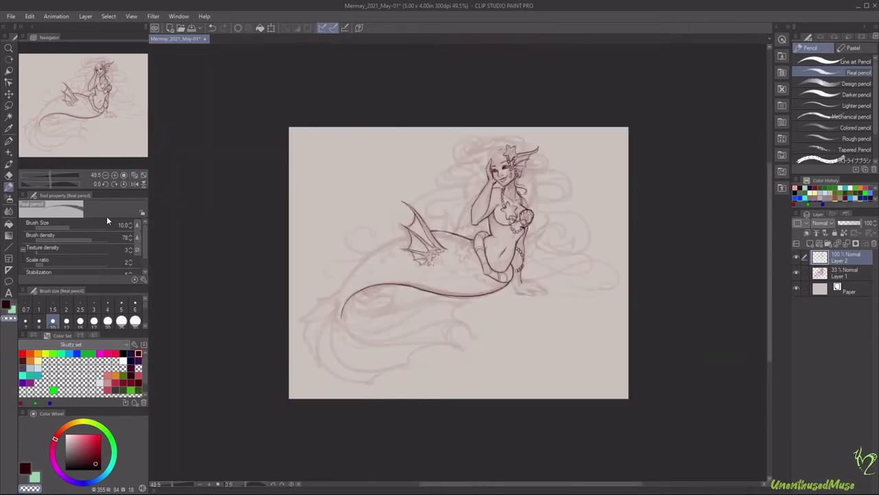
click(10, 306)
drag(242, 331, 239, 337)
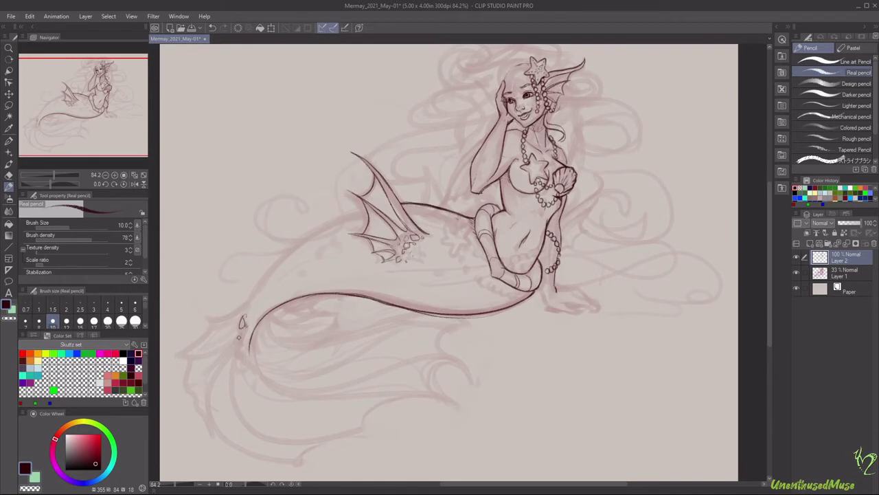
mouse_move(247, 305)
mouse_down()
mouse_move(257, 281)
mouse_move(397, 205)
mouse_move(365, 208)
mouse_up()
drag(279, 259, 366, 206)
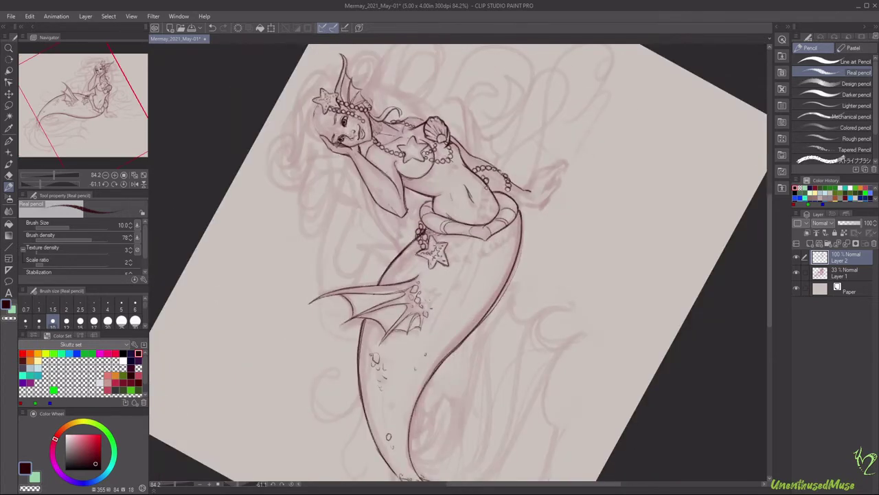
Drape two bead strands from the hip starfish around the hips and add bead bracelets to the raised forearm.
drag(485, 210, 466, 277)
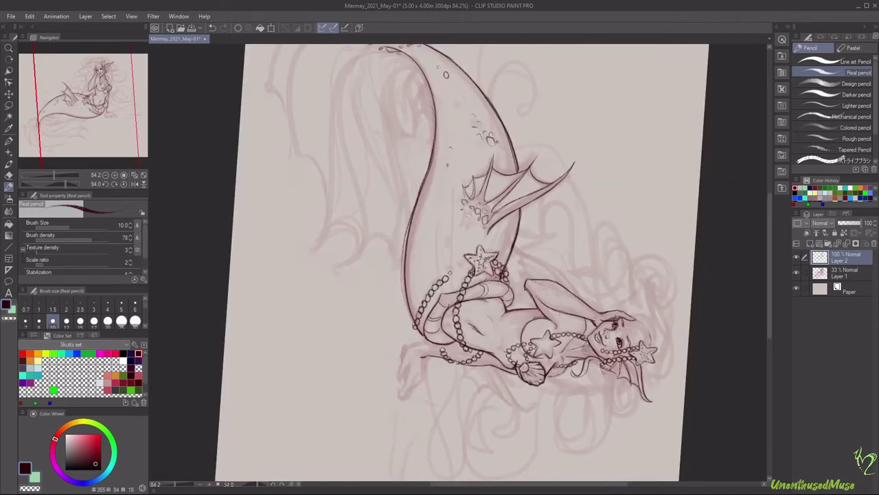
drag(303, 426, 680, 285)
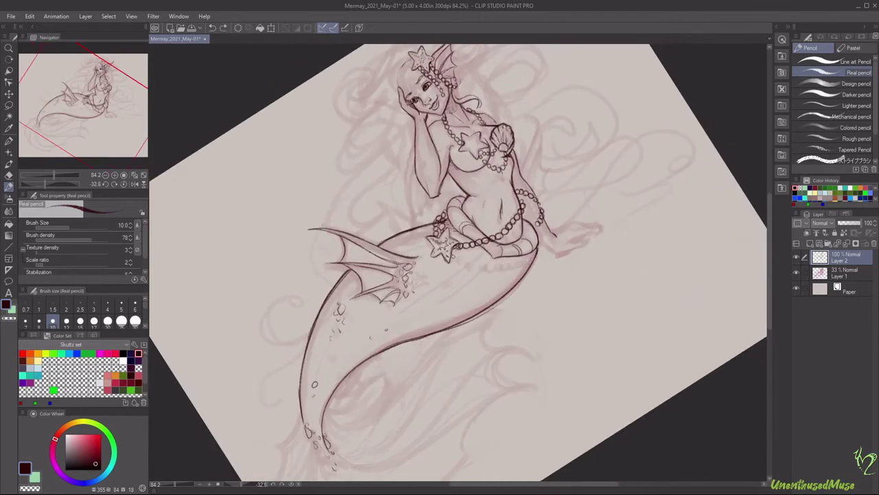
mouse_move(457, 259)
mouse_down()
mouse_move(481, 268)
mouse_move(541, 254)
mouse_up()
drag(457, 135, 511, 146)
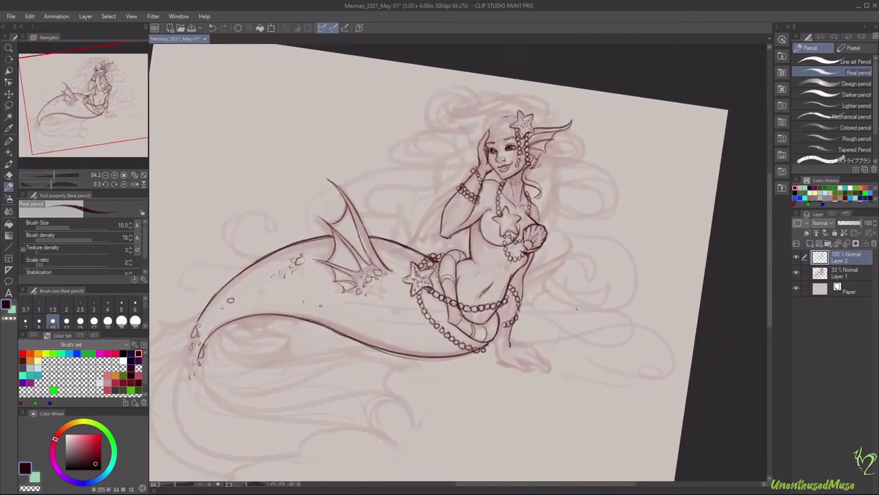
Check the ornamented figure from several angles and save the drawing.
scroll(458, 263, up, 3)
key(p)
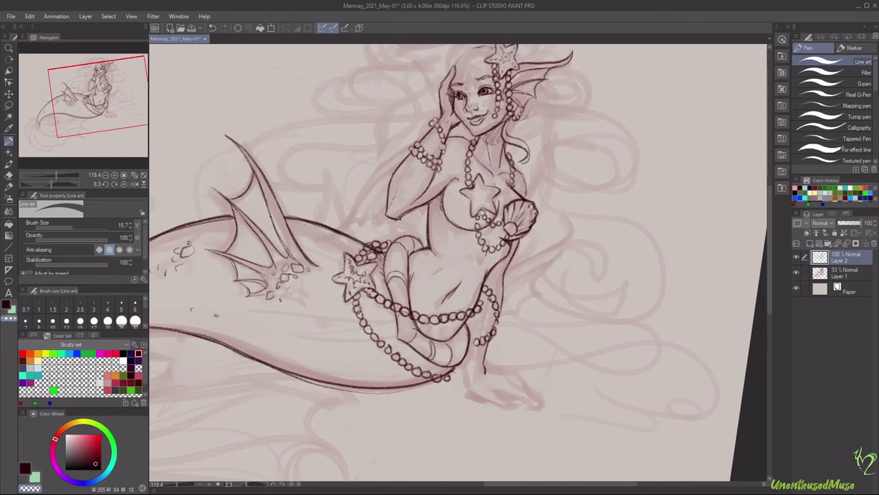
drag(360, 312, 529, 306)
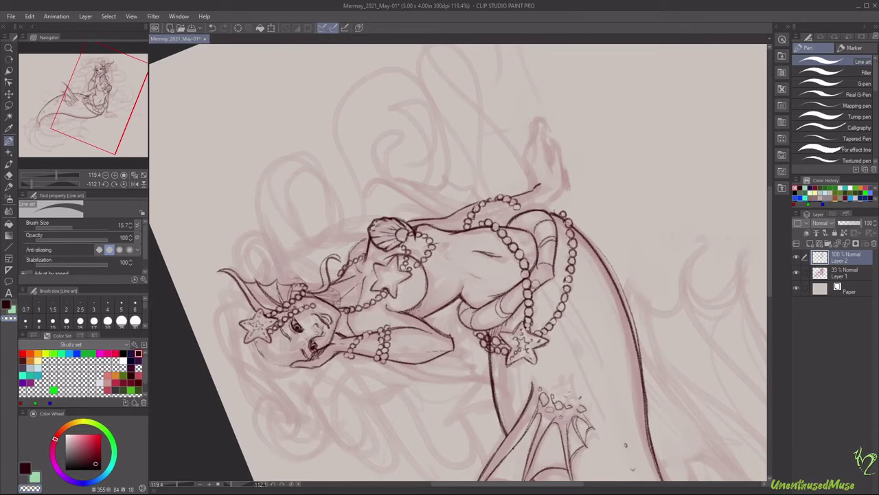
drag(626, 444, 274, 434)
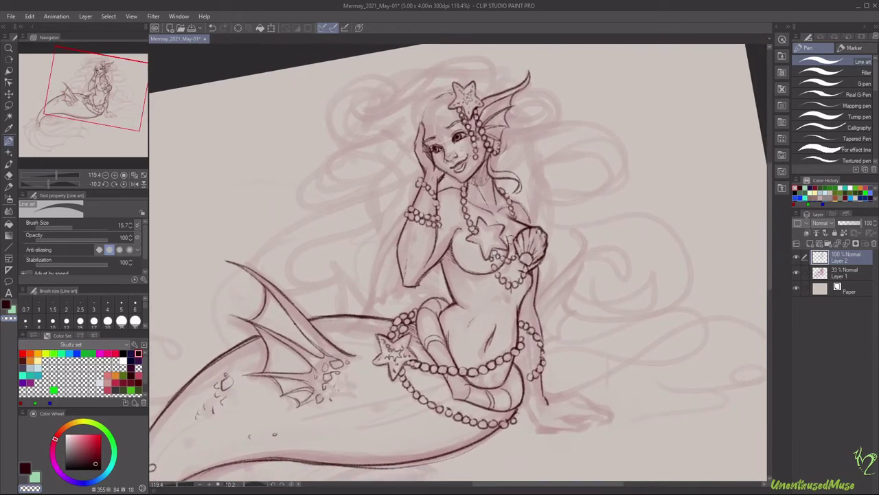
key(ctrl+0)
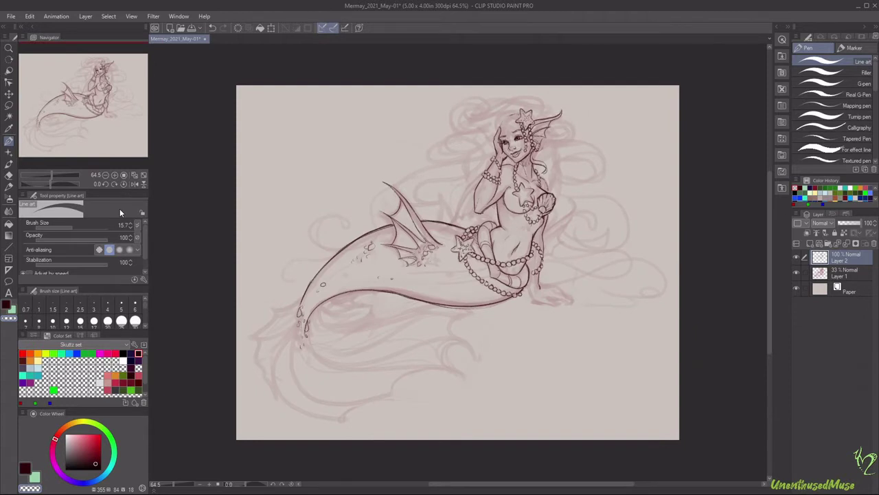
key(ctrl+s)
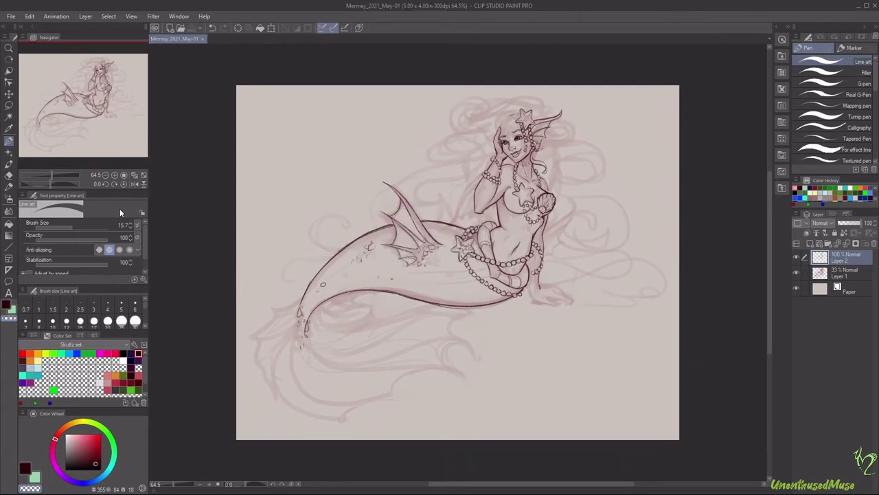
Draw a spined, webbed fin with a curled tip on the outer side of the supporting arm with the Real pencil.
scroll(569, 217, up, 5)
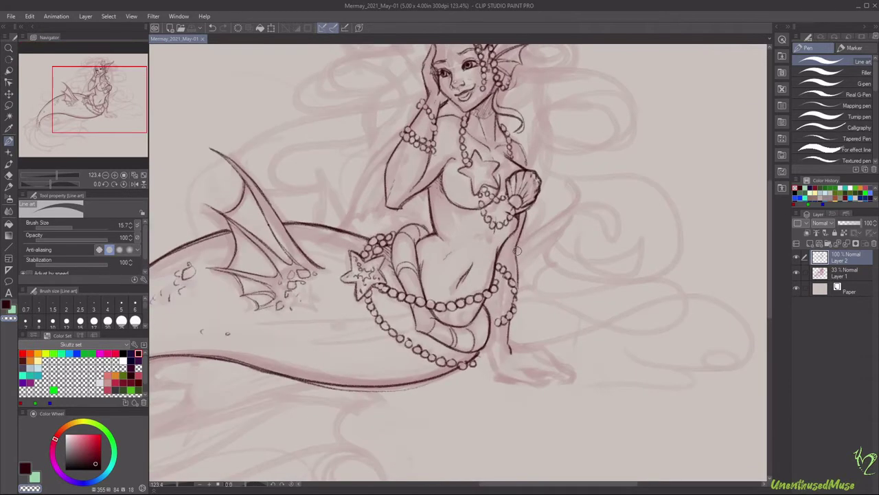
key(p)
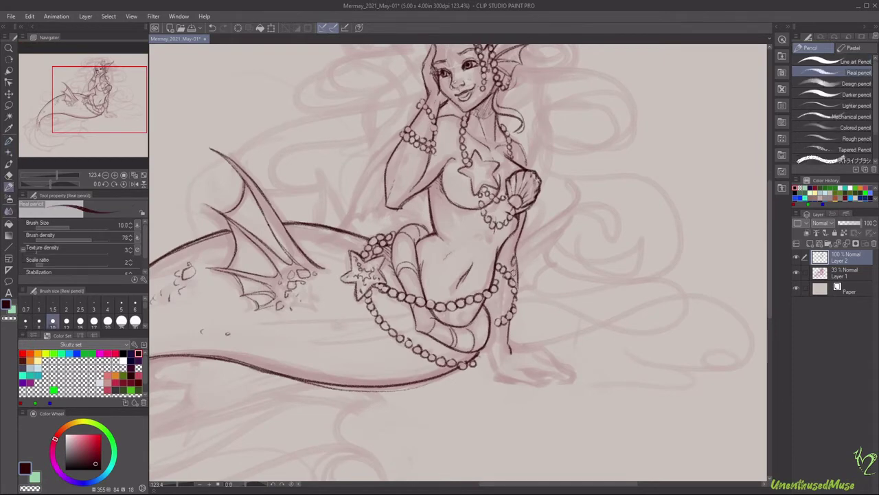
mouse_move(570, 186)
mouse_down()
mouse_move(528, 251)
mouse_move(558, 260)
mouse_up()
drag(521, 287, 548, 267)
drag(570, 217, 547, 265)
drag(554, 261, 525, 274)
Draw a matching webbed fin behind the raised elbow, its long curved spine reaching down to the tail's upper edge, and refine its lines.
drag(549, 172, 439, 390)
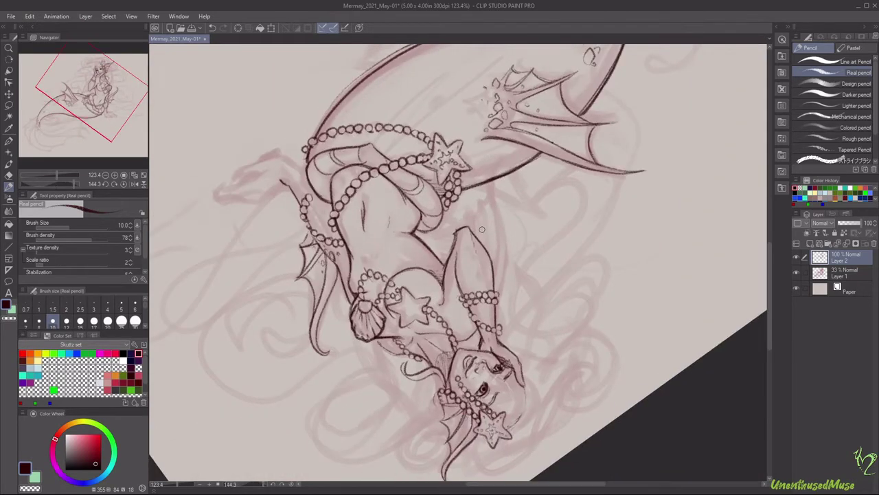
mouse_move(481, 230)
mouse_down()
mouse_move(509, 171)
mouse_move(518, 192)
mouse_move(486, 246)
mouse_up()
drag(514, 196, 495, 259)
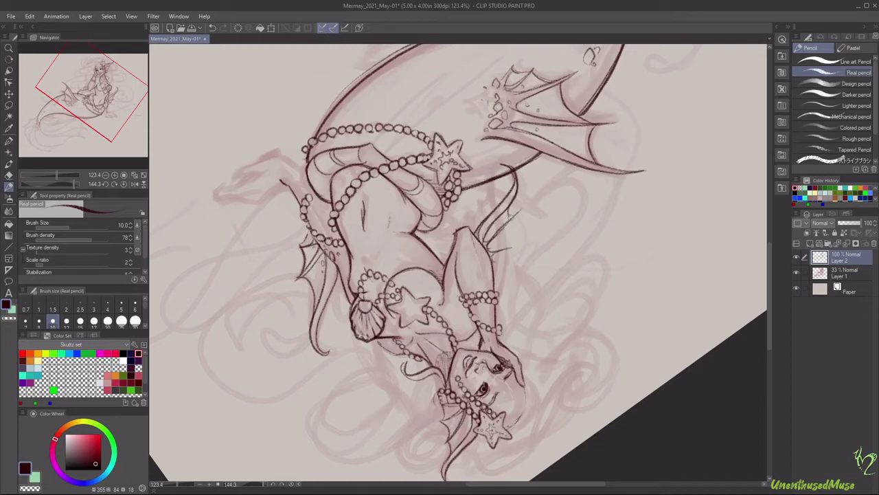
drag(517, 217, 496, 264)
key(ctrl+0)
key(ctrl+shift+0)
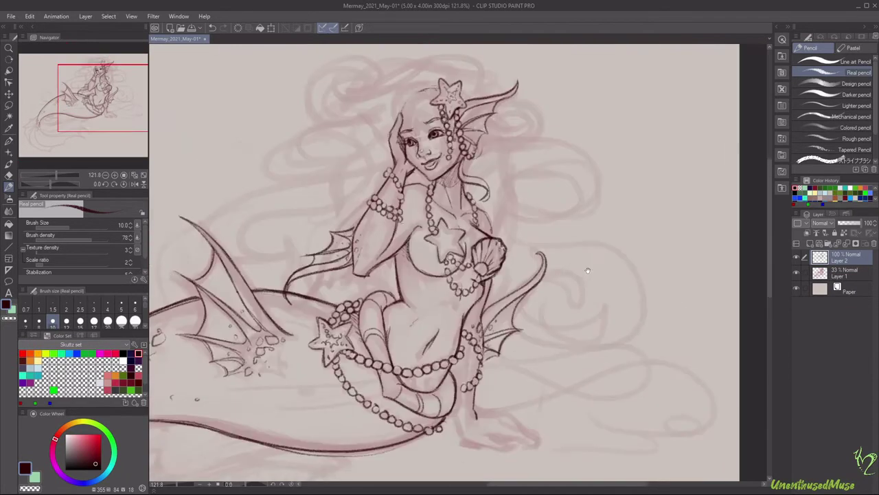
alt+click(284, 313)
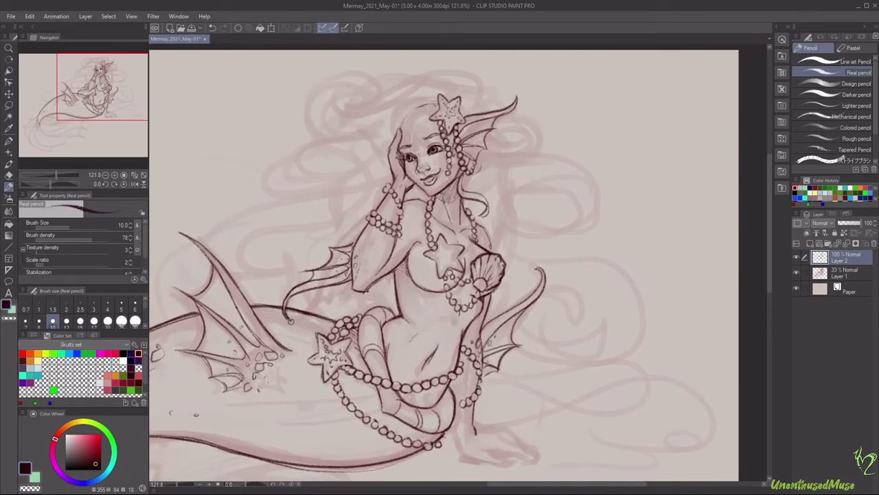
mouse_move(290, 320)
mouse_down()
mouse_move(283, 302)
mouse_move(296, 287)
mouse_up()
alt+click(289, 315)
alt+click(340, 300)
alt+click(342, 270)
Outline the supporting hand resting on the ground, with its wrist, thumb and separated fingers, and refine the fingertips.
key(ctrl+0)
key(h)
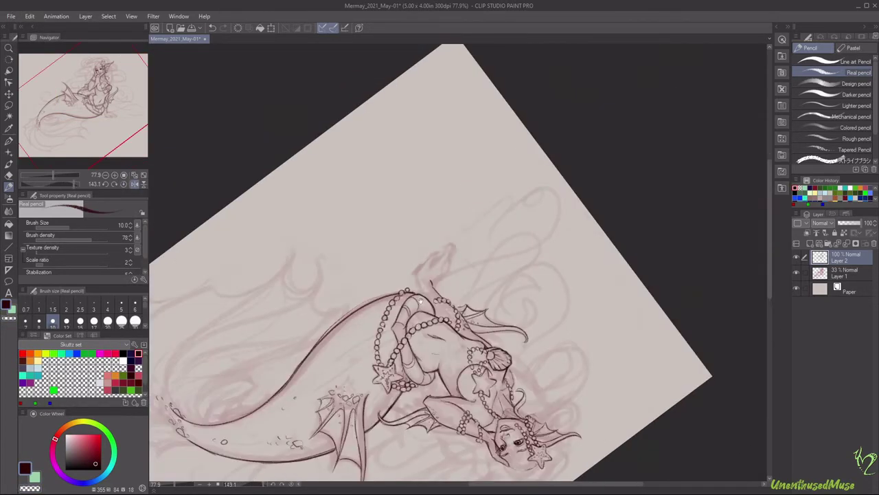
key(h)
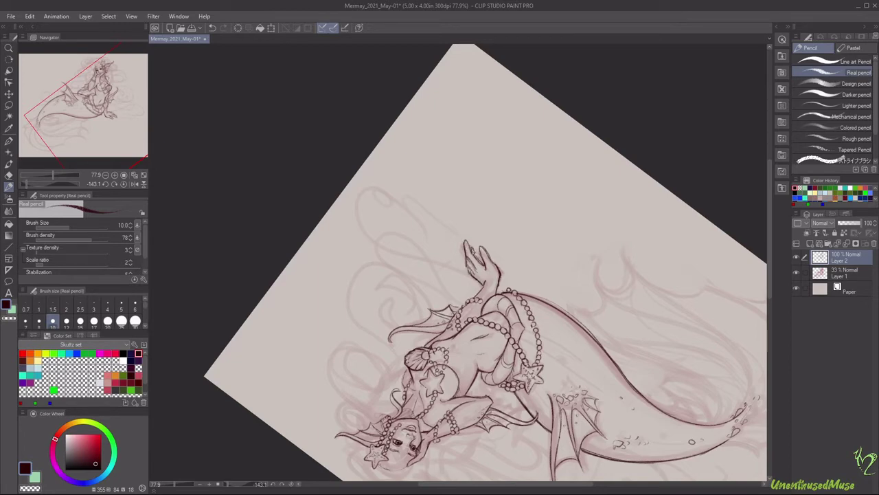
key(ctrl+plus)
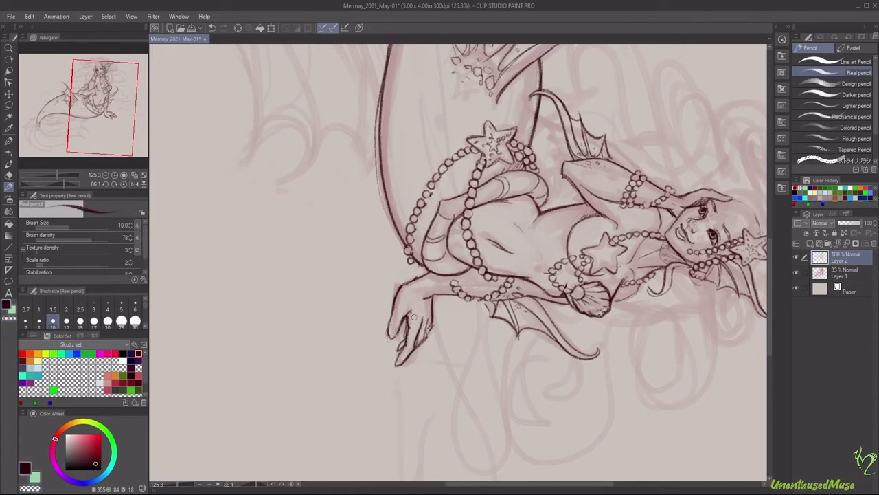
drag(404, 325, 399, 346)
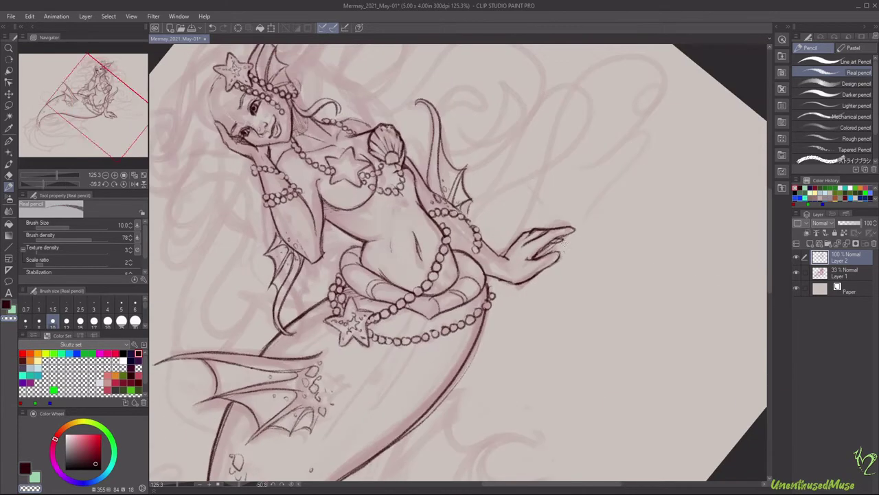
mouse_move(429, 303)
mouse_down()
mouse_move(552, 257)
mouse_move(576, 225)
mouse_move(528, 239)
mouse_move(481, 323)
mouse_up()
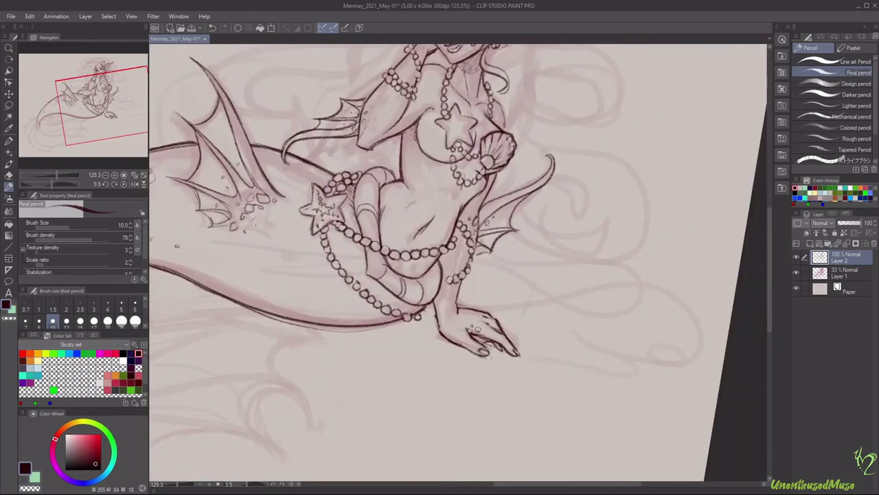
key(ctrl+0)
scroll(501, 298, up, 3)
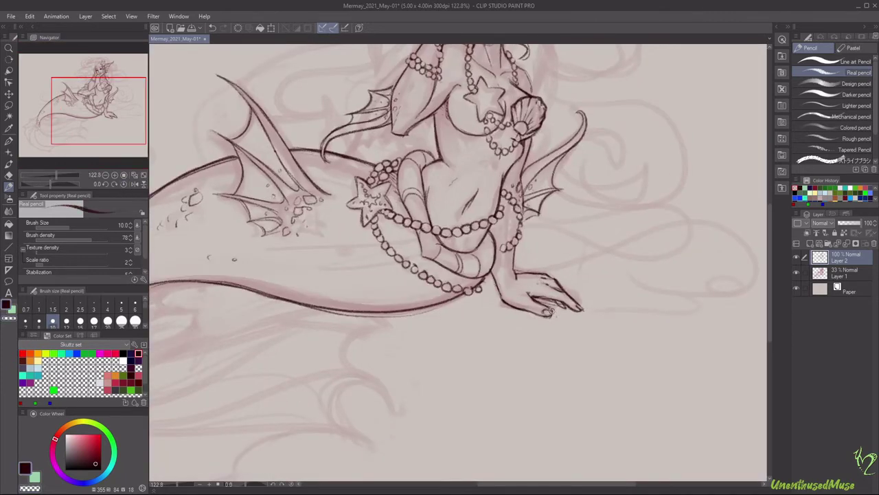
key(ctrl+0)
scroll(548, 295, up, 3)
scroll(548, 295, up, 2)
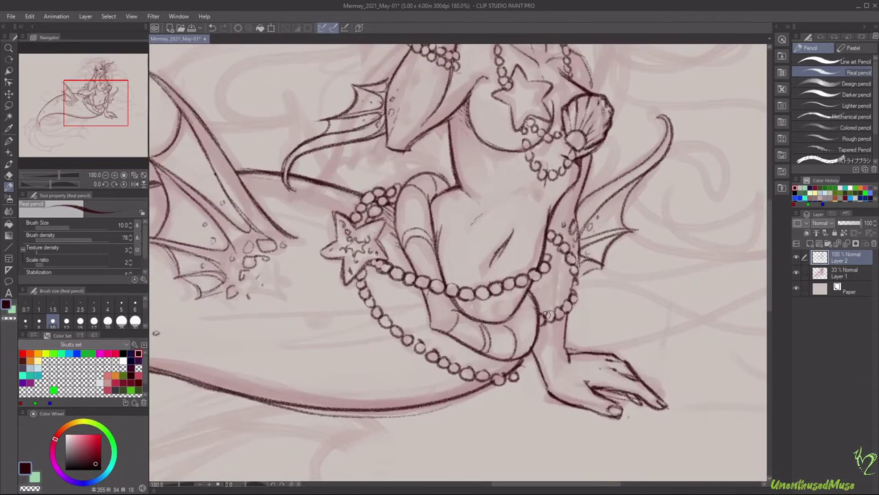
key(ctrl+0)
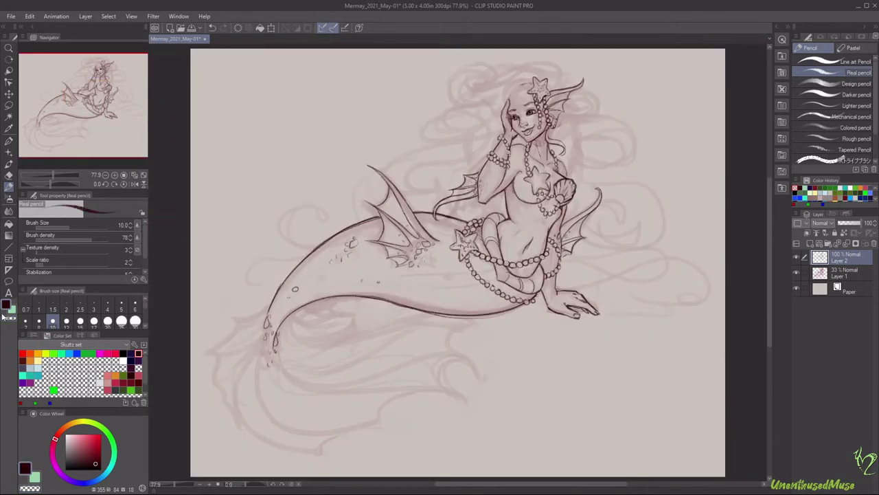
Begin the tail fin with small webbed lobes on the inner and outer sides of the tail's end.
mouse_move(481, 261)
mouse_down()
mouse_move(634, 204)
mouse_move(618, 176)
mouse_move(645, 155)
mouse_up()
mouse_move(644, 156)
mouse_down()
mouse_move(606, 174)
mouse_move(591, 201)
mouse_move(623, 195)
mouse_up()
drag(481, 261, 412, 330)
mouse_move(412, 165)
mouse_down()
mouse_move(403, 197)
mouse_move(396, 184)
mouse_move(432, 230)
mouse_move(406, 210)
mouse_up()
drag(481, 261, 412, 330)
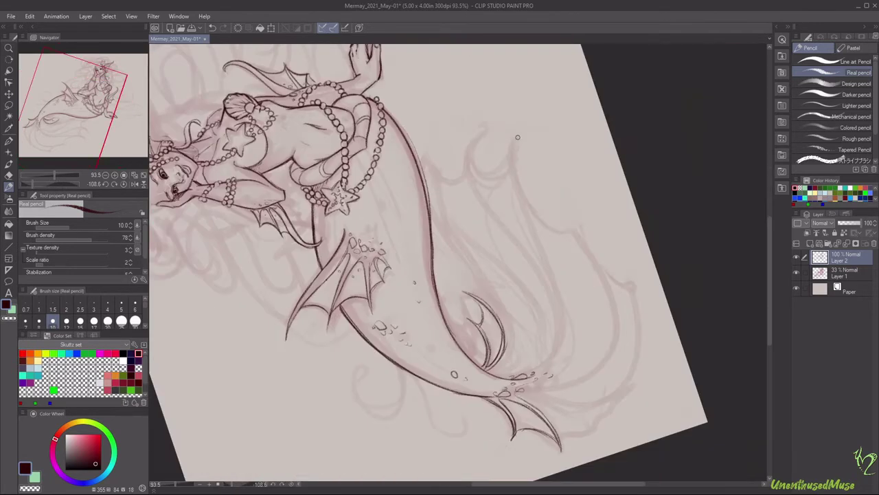
Draw the long curving rays sweeping from the tail's end and the ragged webbing edge beside the outer lobe.
mouse_move(512, 137)
mouse_down()
mouse_move(513, 175)
mouse_move(562, 301)
mouse_move(514, 182)
mouse_up()
drag(512, 151, 555, 352)
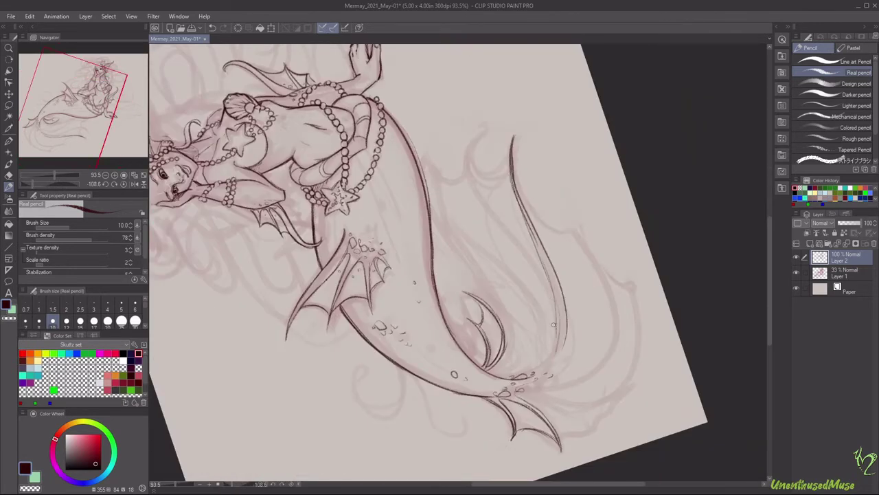
drag(554, 295, 559, 368)
drag(481, 261, 412, 206)
mouse_move(325, 200)
mouse_down()
mouse_move(329, 327)
mouse_move(398, 368)
mouse_up()
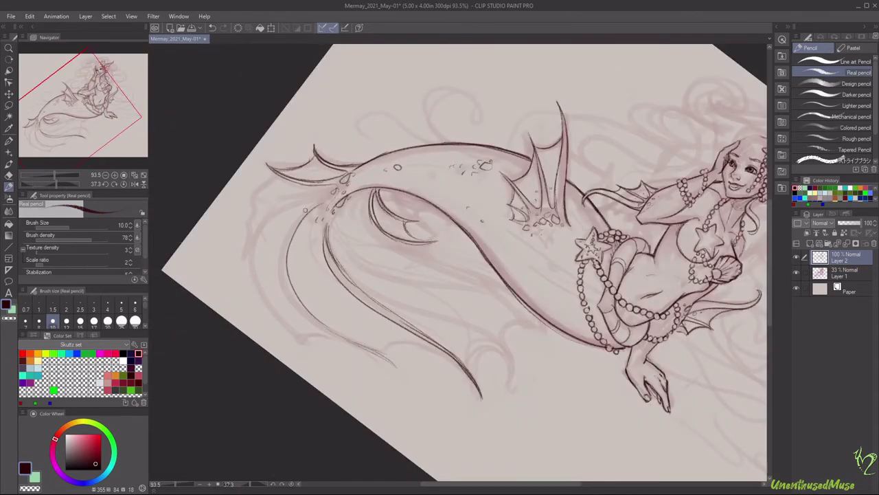
drag(289, 231, 311, 316)
drag(305, 213, 284, 239)
mouse_move(324, 197)
mouse_down()
mouse_move(236, 272)
mouse_move(246, 238)
mouse_up()
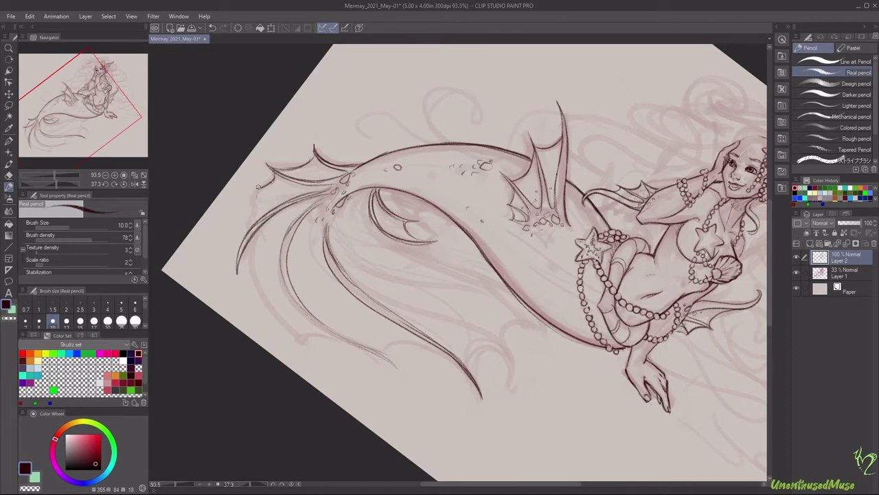
drag(260, 185, 240, 251)
Add a second curved ray beside the central tail-fin ray and sketch fine ribs between the two.
drag(481, 261, 426, 206)
mouse_move(411, 161)
mouse_down()
mouse_move(396, 212)
mouse_move(481, 289)
mouse_move(474, 343)
mouse_move(454, 378)
mouse_move(574, 221)
mouse_move(512, 275)
mouse_move(459, 372)
mouse_up()
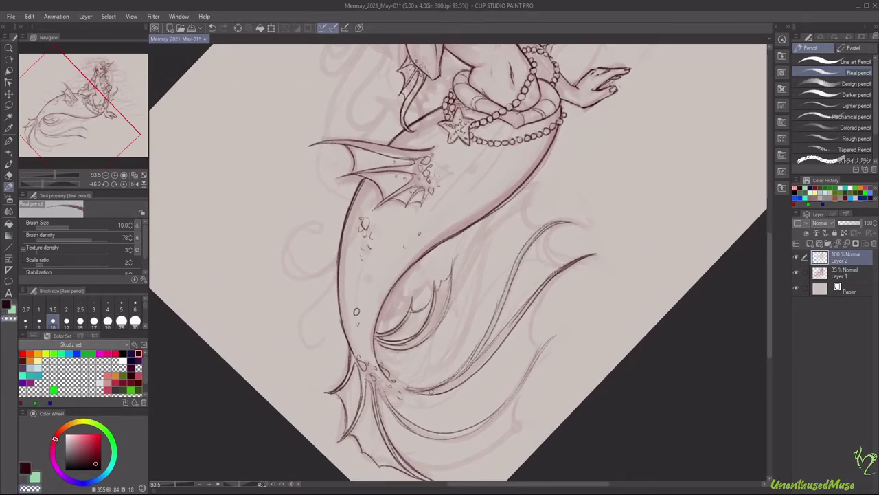
alt+click(459, 375)
drag(494, 320, 461, 371)
mouse_move(546, 230)
mouse_down()
mouse_move(540, 259)
mouse_move(555, 261)
mouse_move(510, 322)
mouse_up()
Connect the outer tail-fin rays with scalloped webbing and draw a bold sweeping ray along the fin's outer edge.
mouse_move(481, 206)
mouse_down()
mouse_move(439, 172)
mouse_move(385, 206)
mouse_move(366, 309)
mouse_up()
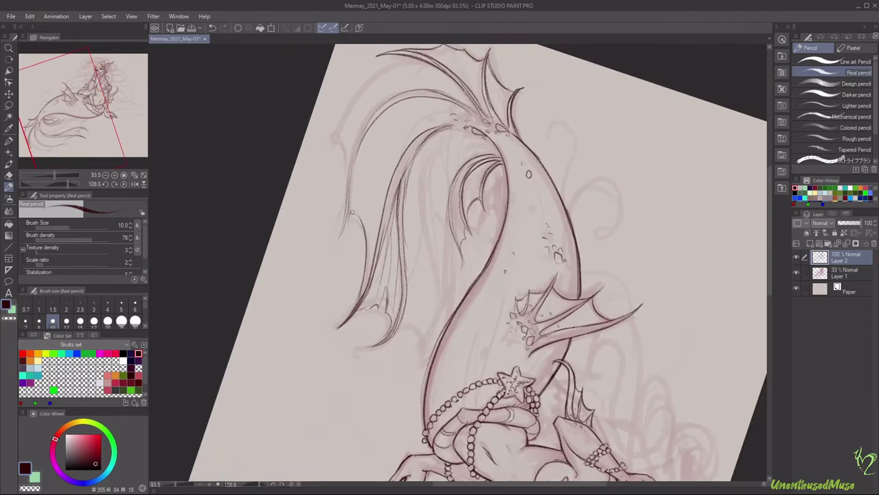
drag(351, 210, 358, 256)
drag(346, 179, 337, 138)
drag(413, 261, 357, 206)
drag(305, 141, 265, 223)
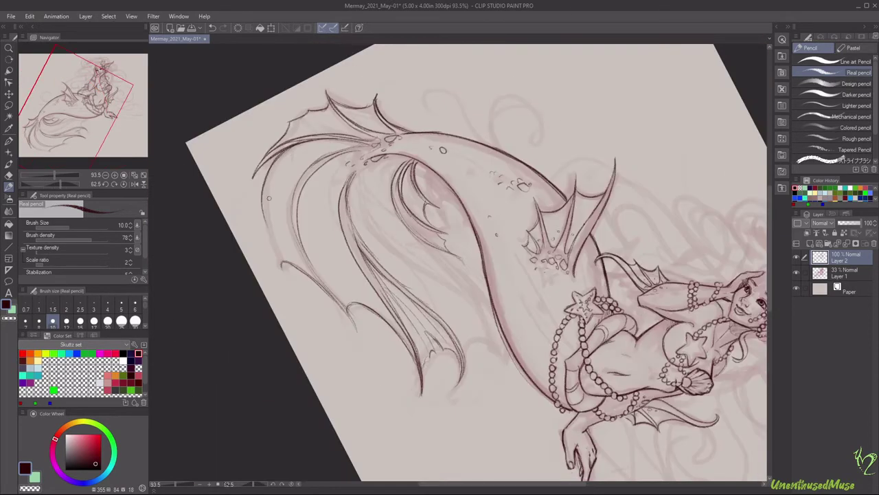
drag(268, 192, 261, 237)
drag(262, 227, 283, 282)
drag(285, 156, 267, 227)
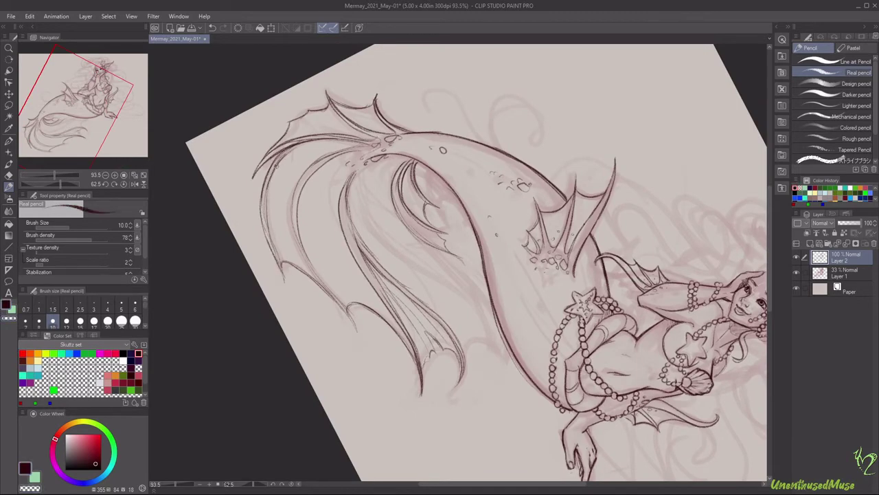
drag(303, 141, 271, 184)
mouse_move(270, 187)
mouse_down()
mouse_move(265, 212)
mouse_move(283, 276)
mouse_up()
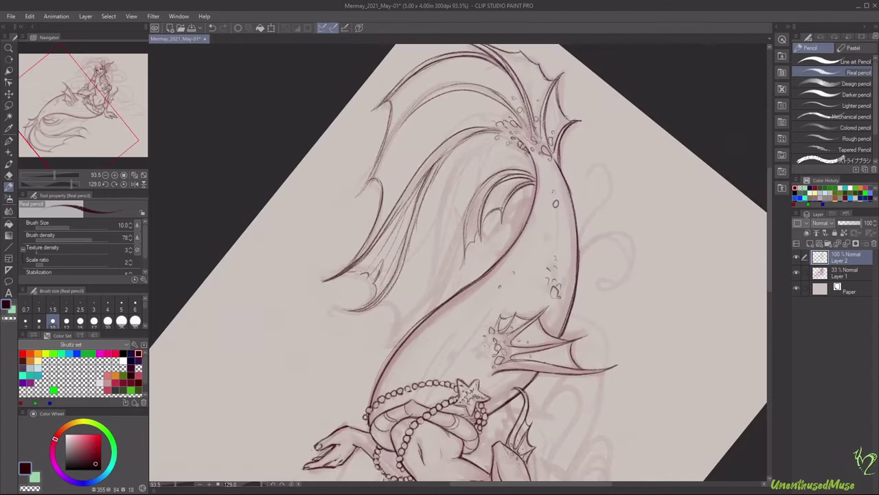
Draw the inner tail-fin lobe with a long curved ray under the tail and a scalloped edge joining the central lobe.
mouse_move(498, 137)
mouse_down()
mouse_move(446, 224)
mouse_move(434, 311)
mouse_move(443, 227)
mouse_up()
drag(383, 301, 400, 344)
drag(445, 264, 389, 346)
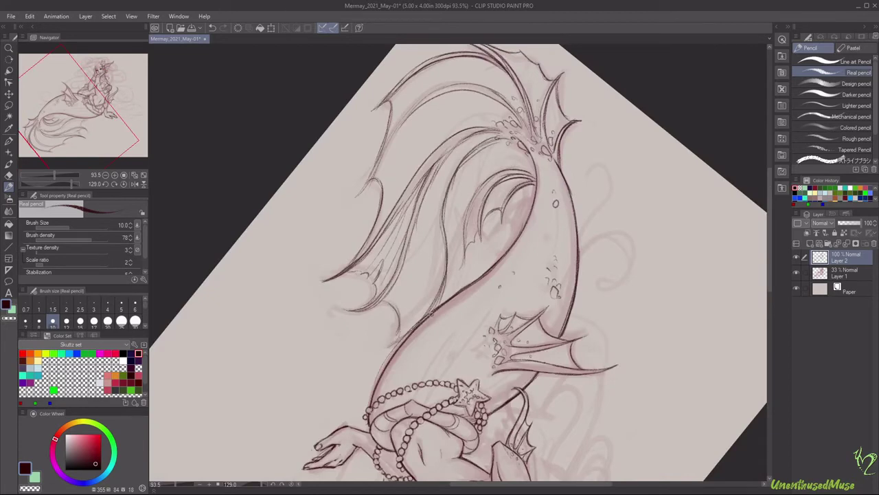
drag(445, 216, 433, 306)
drag(465, 232, 448, 264)
Add curved ribs and webbing lines to the inner lobes of the tail fin beneath the tail.
drag(528, 198, 619, 228)
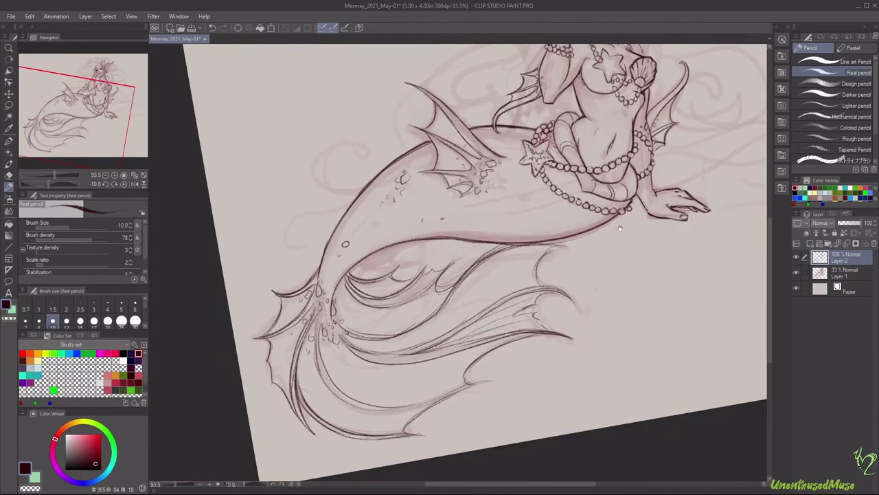
drag(585, 300, 461, 393)
mouse_move(410, 153)
mouse_down()
mouse_move(382, 176)
mouse_move(379, 221)
mouse_up()
drag(419, 191, 382, 243)
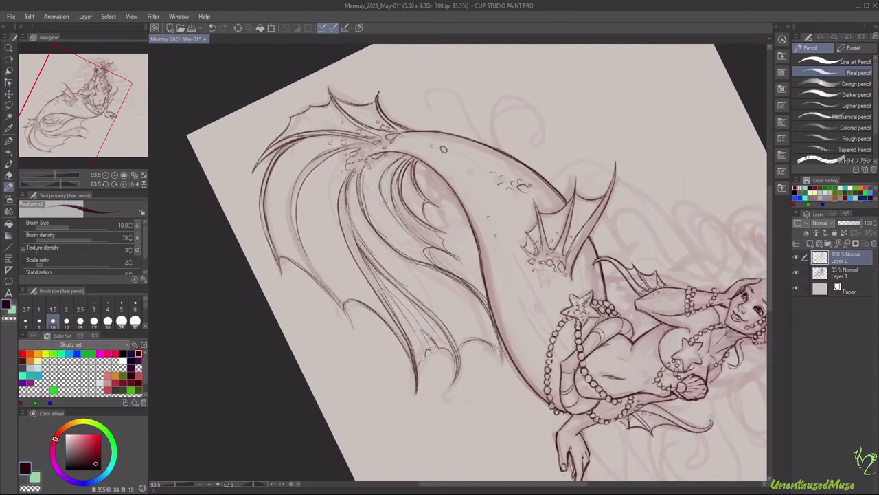
drag(459, 197, 384, 262)
drag(465, 247, 430, 268)
Scatter small scales and spots around the base of the tail fin.
drag(481, 412, 694, 359)
drag(552, 357, 521, 370)
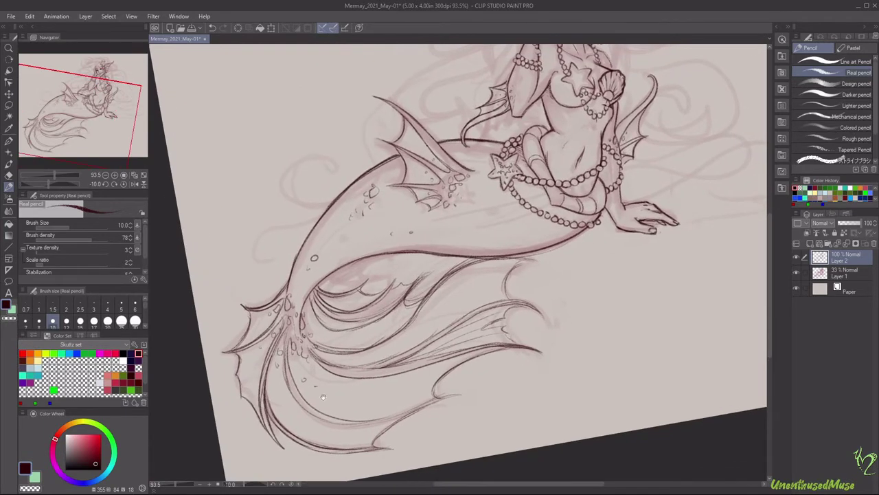
drag(307, 307, 309, 335)
drag(324, 285, 328, 288)
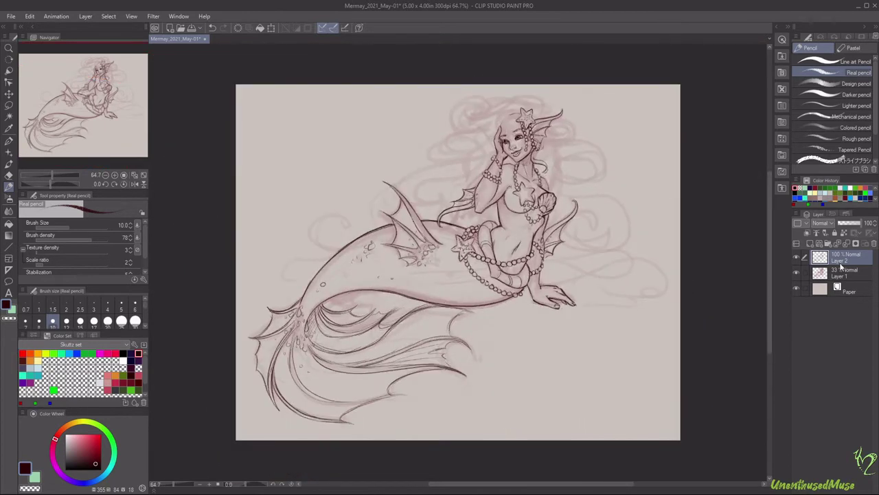
Lower the red sketch layer's opacity to 24% and add a new layer above the pencil drawing to draw on.
click(845, 288)
drag(863, 223, 847, 226)
click(845, 273)
click(796, 273)
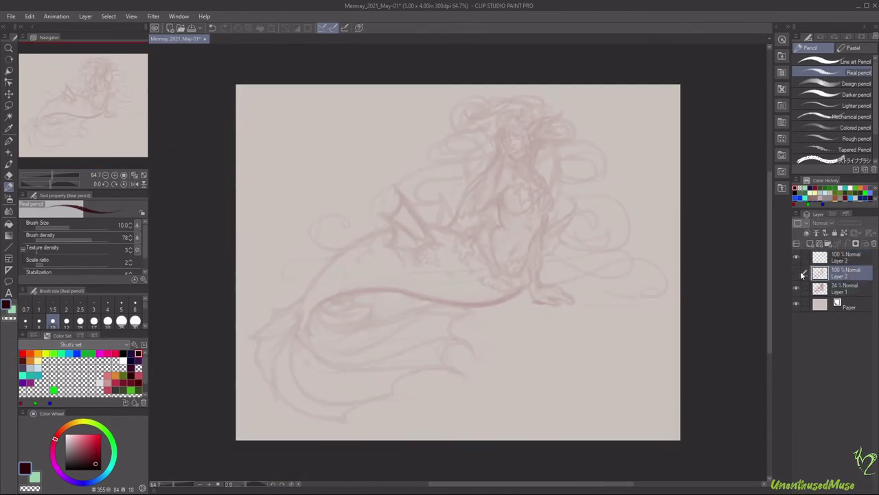
click(797, 272)
click(846, 257)
Draw the curls over the crown and the long wavy locks streaming back from the mermaid's head toward the tail.
mouse_move(483, 103)
mouse_down()
mouse_move(429, 148)
mouse_move(456, 145)
mouse_move(404, 189)
mouse_up()
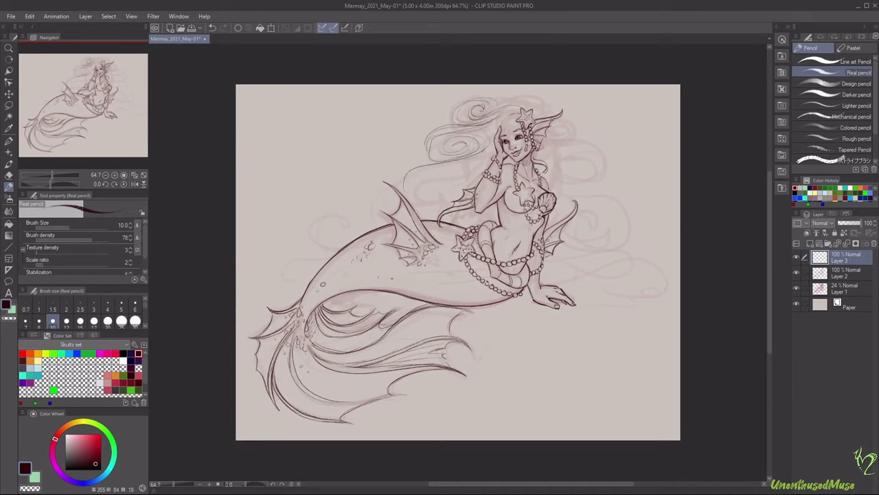
mouse_move(547, 138)
mouse_down()
mouse_move(570, 130)
mouse_move(485, 108)
mouse_up()
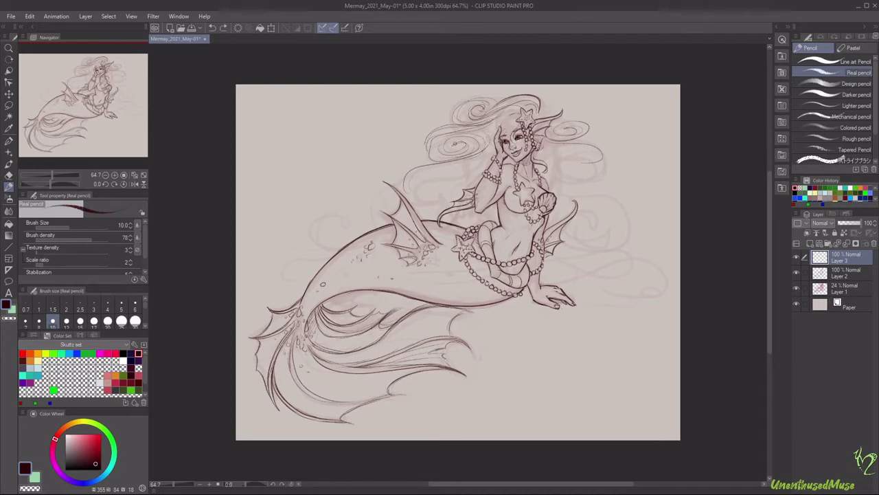
drag(490, 162, 419, 199)
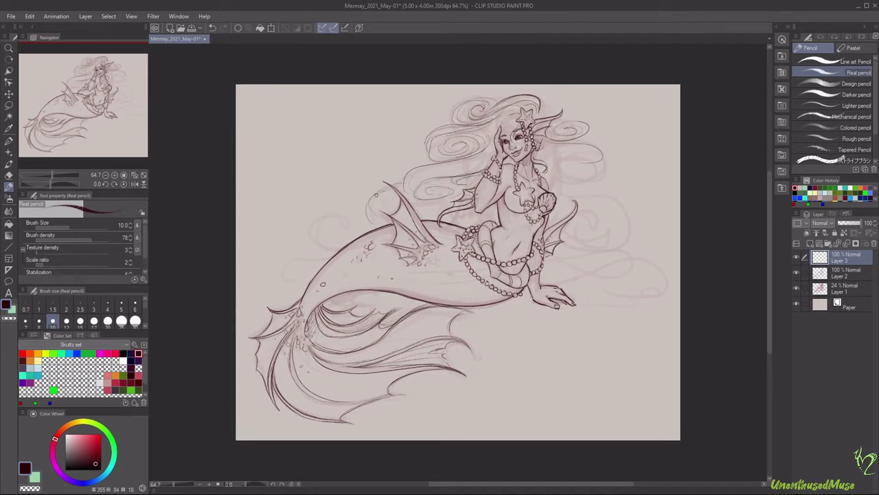
Draw the curl and trailing wisp behind the tail, and fill in the looping locks beside the ear fin.
drag(313, 241, 348, 244)
drag(323, 261, 272, 280)
drag(602, 162, 567, 182)
drag(595, 140, 560, 125)
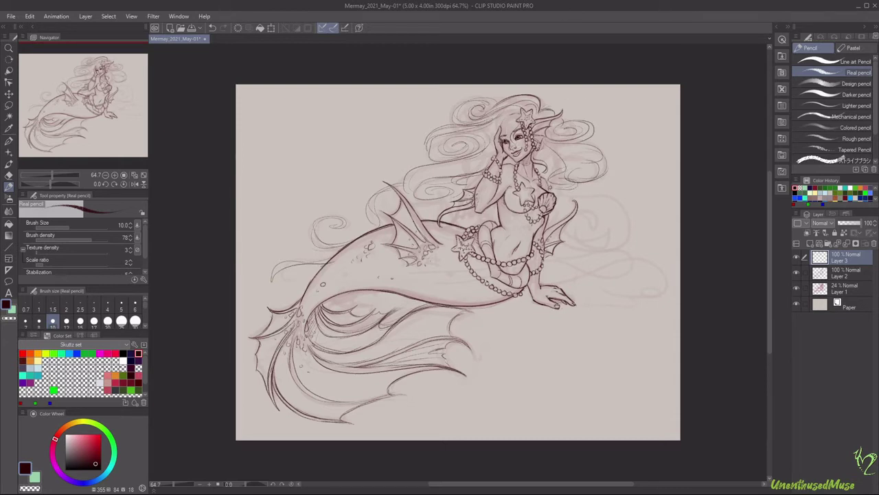
Draw the large spiral curl beside the supporting arm with wavy locks trailing outward, undoing and redrawing strokes to refine their flow.
mouse_move(604, 189)
mouse_down()
mouse_move(588, 241)
mouse_move(652, 281)
mouse_up()
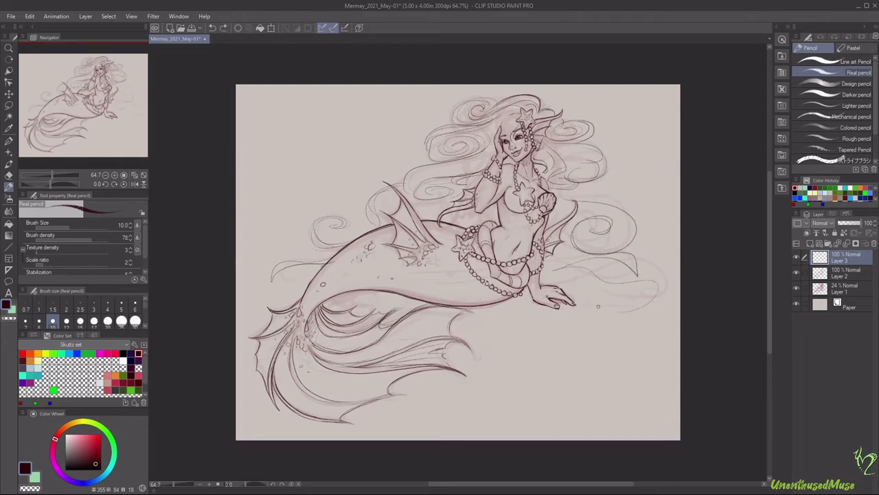
drag(594, 292, 625, 306)
key(ctrl+z)
key(ctrl+z)
key(ctrl+z)
drag(577, 200, 598, 249)
mouse_move(592, 223)
mouse_down()
mouse_move(579, 237)
mouse_move(636, 272)
mouse_up()
drag(629, 279, 554, 260)
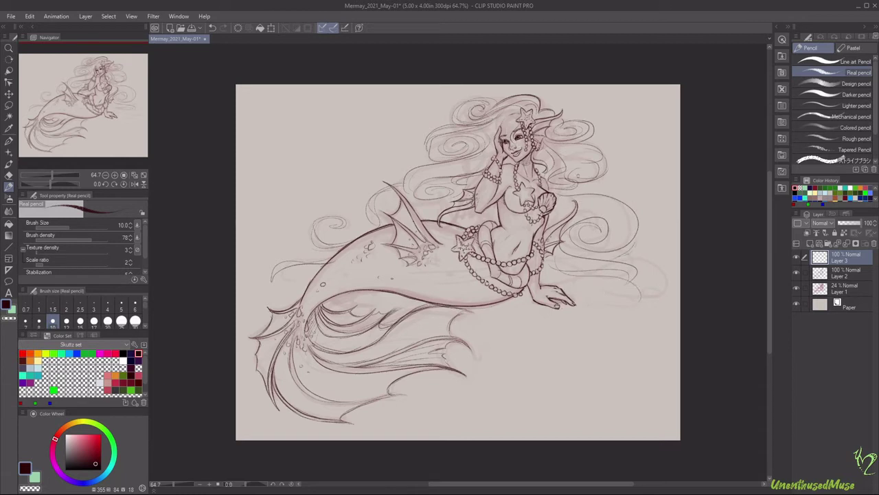
Add loose strands flying out on both sides of the hair and small curls hanging below the hip and supporting hand.
drag(577, 177, 636, 187)
drag(470, 151, 393, 169)
drag(529, 301, 489, 323)
drag(488, 328, 519, 330)
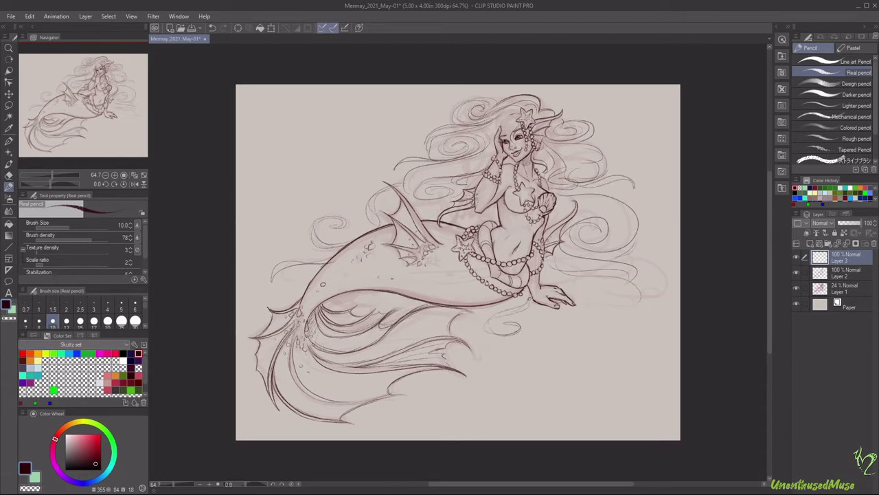
drag(581, 288, 570, 330)
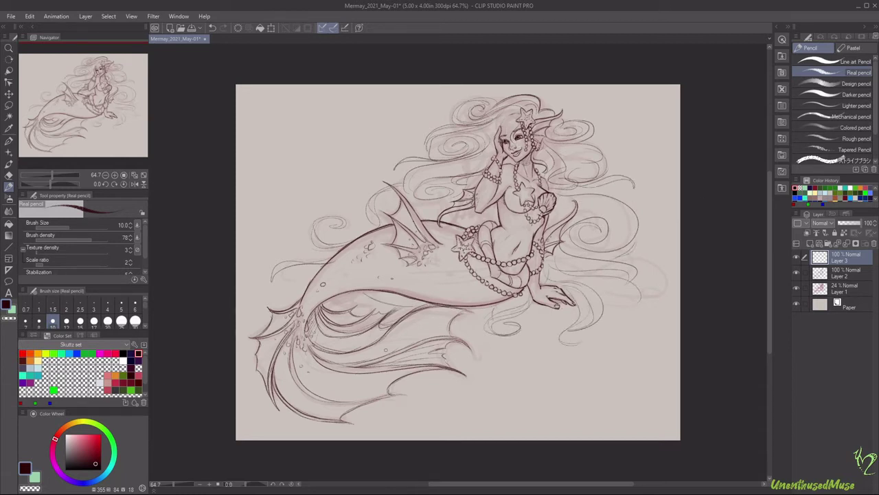
Lower the red sketch layer's opacity to 12% and add a new layer directly above it.
click(797, 287)
click(797, 287)
click(848, 288)
key(ctrl+shift+n)
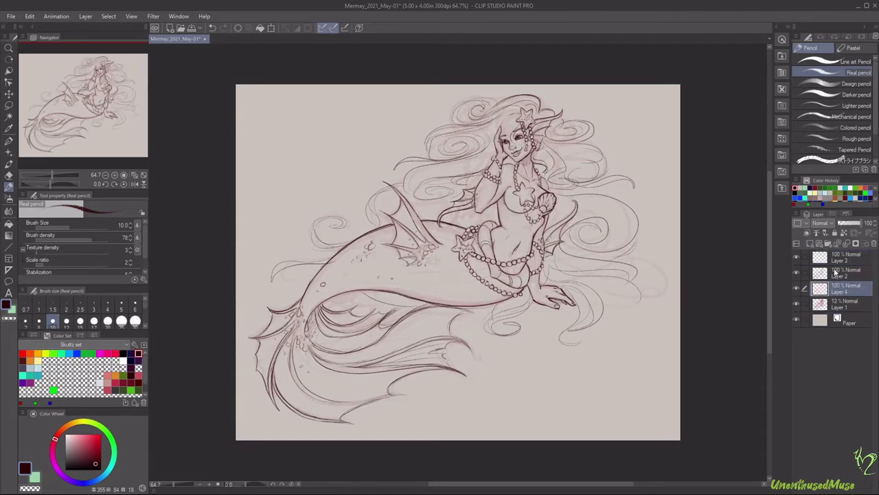
On the hair layer, draw a swirling fringe on the forehead and a strand curling down beside the raised hand.
click(845, 257)
scroll(521, 107, up, 7)
drag(502, 128, 354, 193)
drag(474, 123, 340, 213)
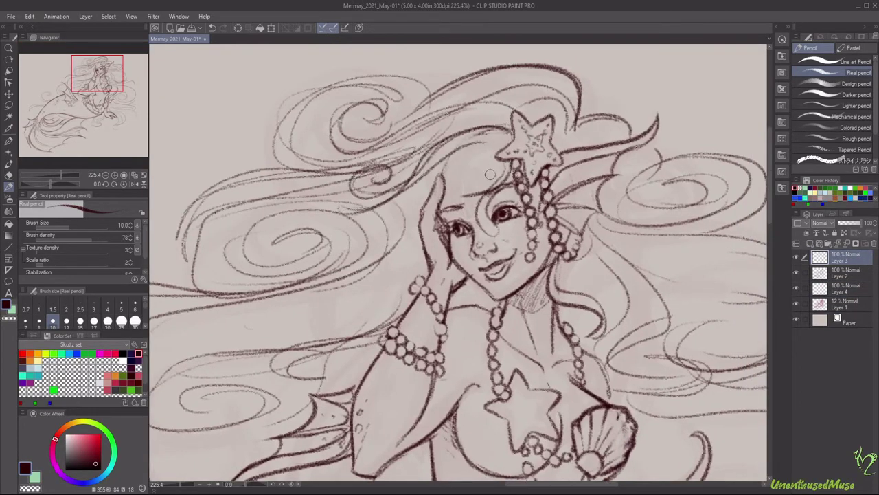
drag(485, 210, 519, 235)
mouse_move(510, 164)
mouse_down()
mouse_move(471, 179)
mouse_move(502, 178)
mouse_move(397, 239)
mouse_up()
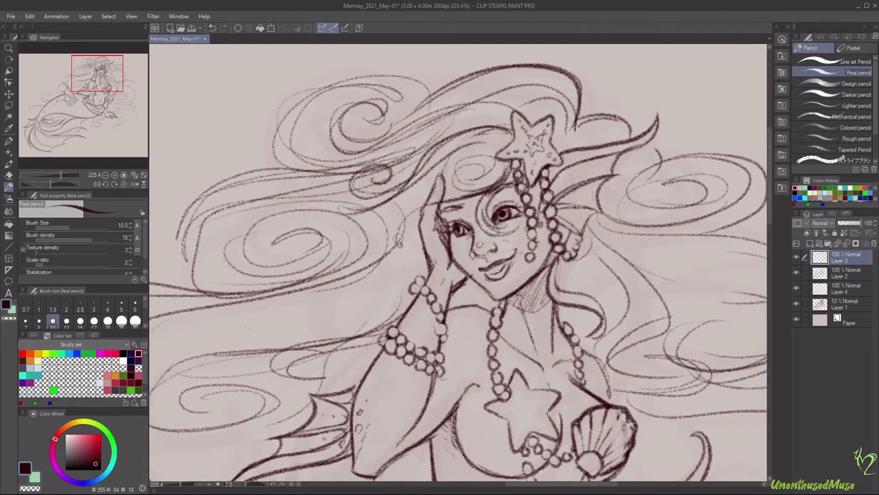
Draw fringe locks sweeping from the forehead across the fingertips, with a small curl beside the head starfish.
drag(477, 181, 394, 243)
mouse_move(433, 166)
mouse_down()
mouse_move(389, 232)
mouse_move(411, 189)
mouse_up()
mouse_move(511, 131)
mouse_down()
mouse_move(447, 103)
mouse_move(441, 136)
mouse_up()
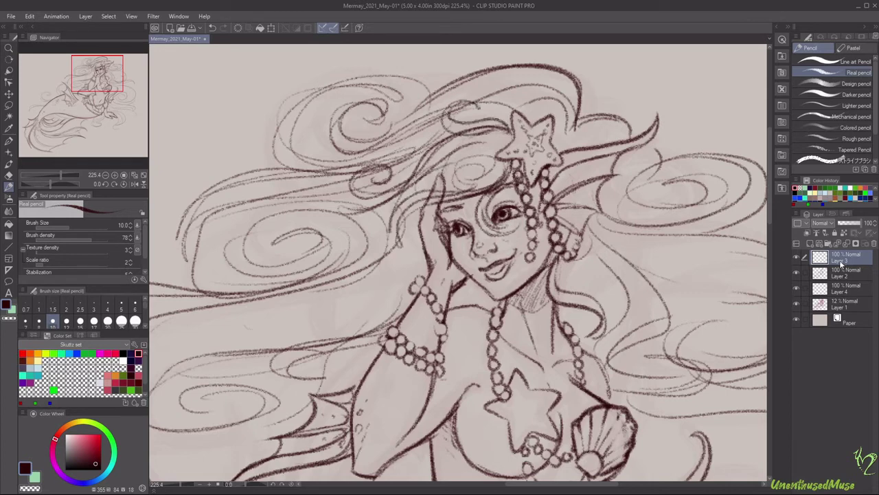
Merge the hair layer into the pencil drawing and clean up the overlapping lines around the fringe, hand and hanging pearls.
key(ctrl+e)
key(p)
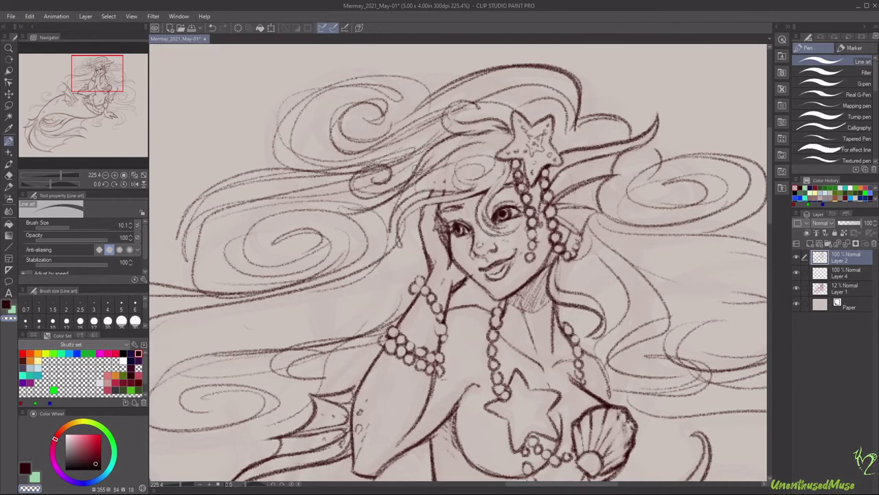
drag(434, 154, 386, 199)
key(p)
mouse_move(512, 166)
mouse_down()
mouse_move(516, 193)
mouse_move(543, 241)
mouse_move(533, 246)
mouse_up()
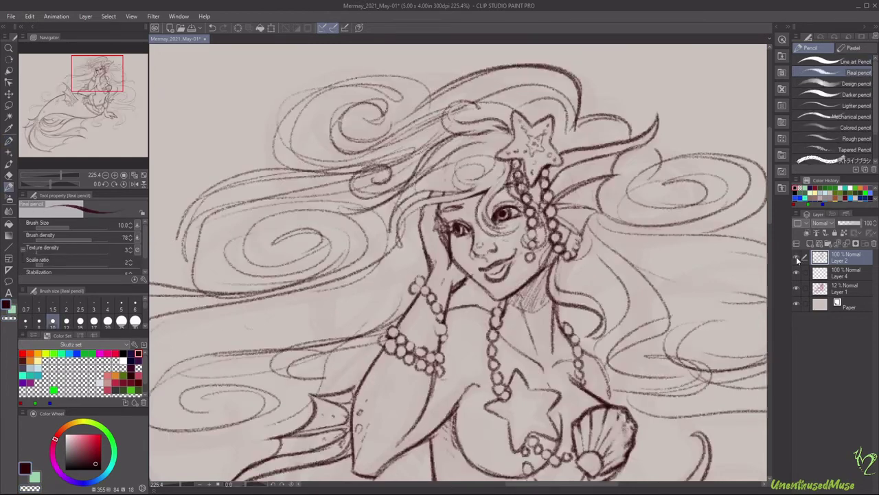
On the empty layer beneath the line art, airbrush a soft muted orange-brown tone over the mermaid's upper body, hips and arms.
key(ctrl+0)
click(838, 272)
click(123, 367)
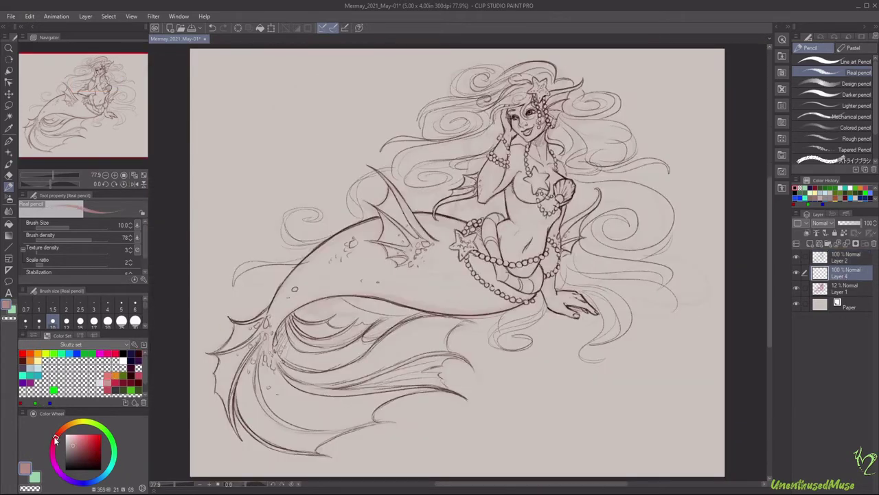
drag(56, 440, 66, 427)
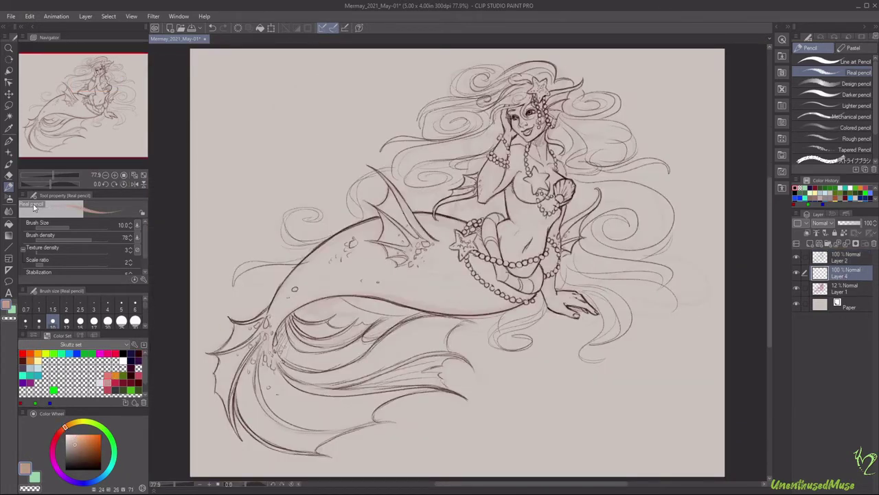
click(9, 197)
drag(550, 151, 508, 255)
drag(481, 138, 522, 233)
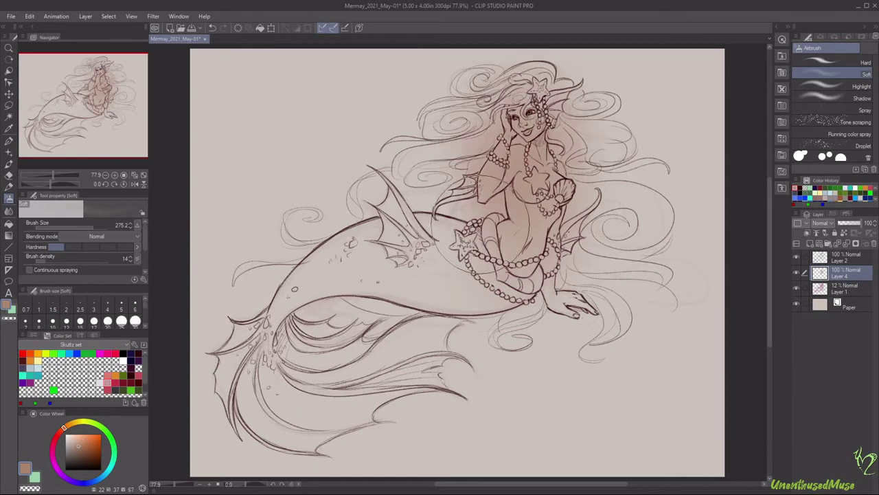
drag(481, 206, 570, 323)
Paint pale peach skin over the arms, chest and belly with the Watercolor brush.
key(b)
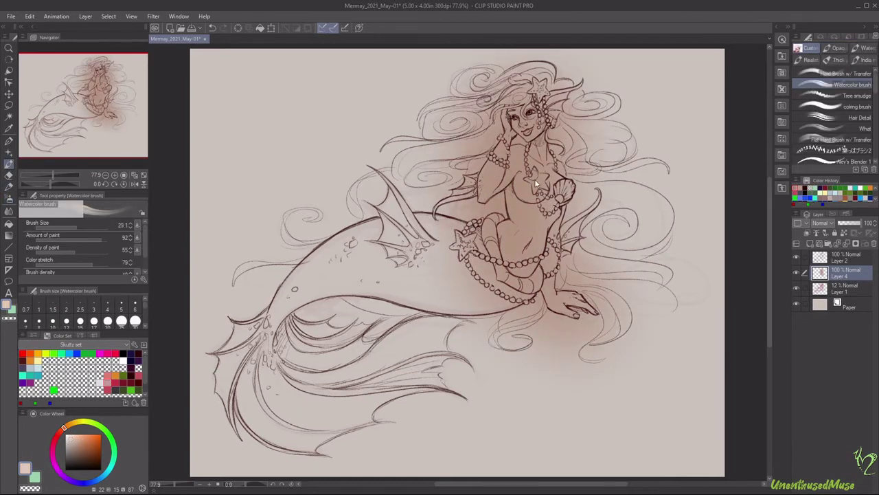
drag(522, 153, 488, 192)
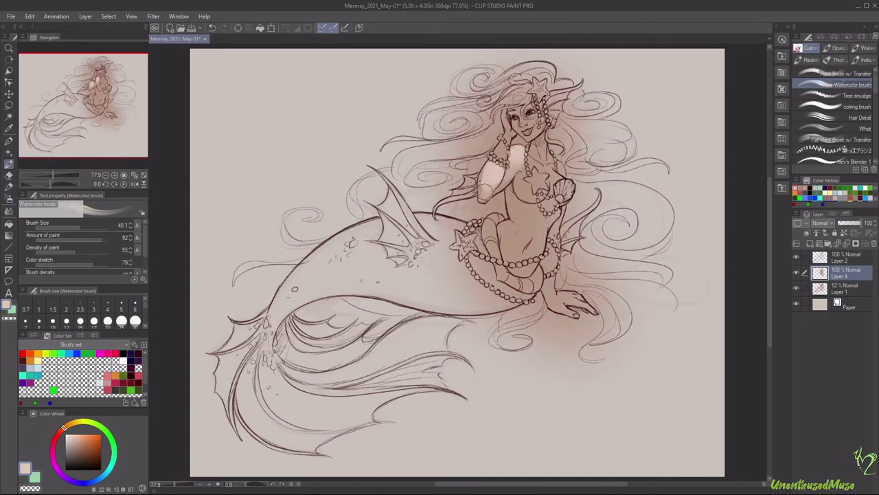
mouse_move(510, 138)
mouse_down()
mouse_move(485, 165)
mouse_move(527, 184)
mouse_move(542, 237)
mouse_move(529, 254)
mouse_move(516, 199)
mouse_move(542, 233)
mouse_move(560, 186)
mouse_up()
mouse_move(549, 251)
mouse_down()
mouse_move(551, 283)
mouse_move(576, 302)
mouse_move(566, 297)
mouse_up()
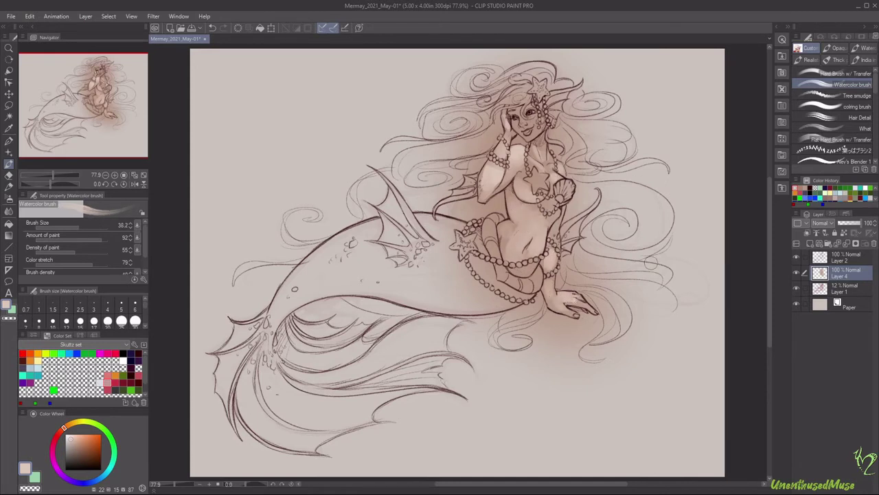
Mix a dark muted plum as the secondary colour and shade beneath the bust and along the torso.
key(x)
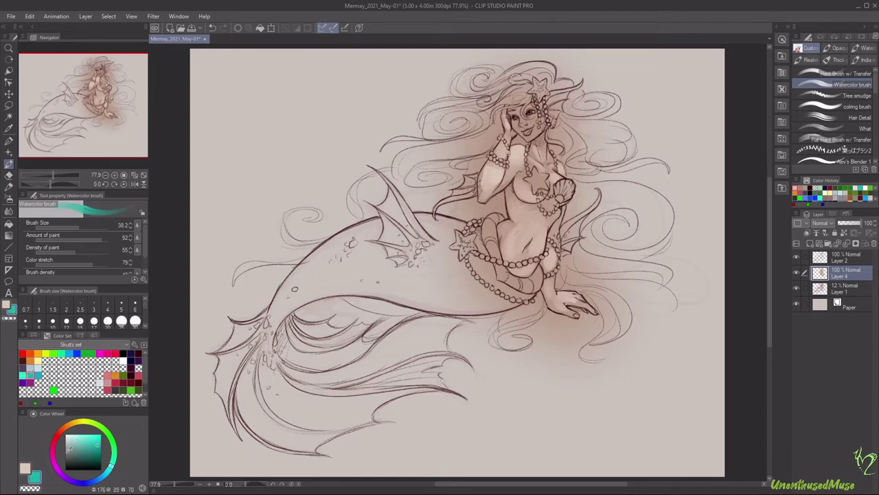
click(53, 449)
click(79, 454)
drag(509, 194, 532, 204)
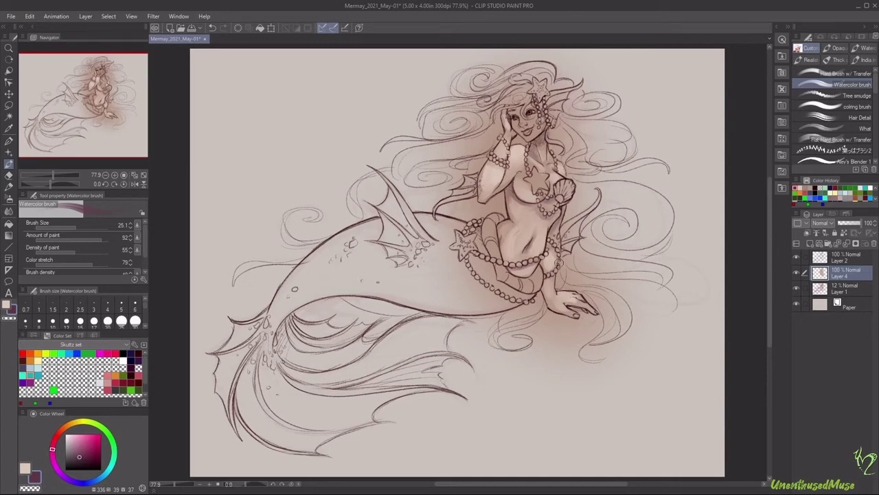
Paint light skin tones on the mermaid's face, varying the Watercolor brush size for broad and fine areas.
scroll(539, 117, up, 4)
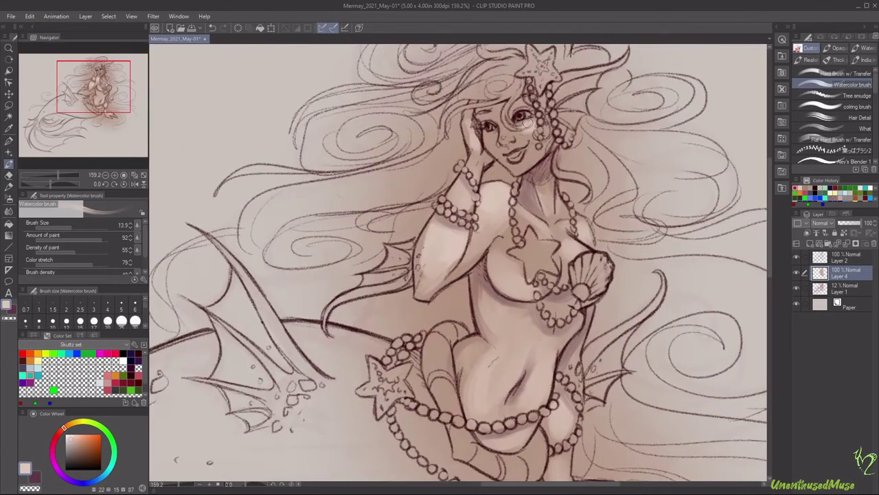
key(bracketright)
key(bracketright)
key(bracketright)
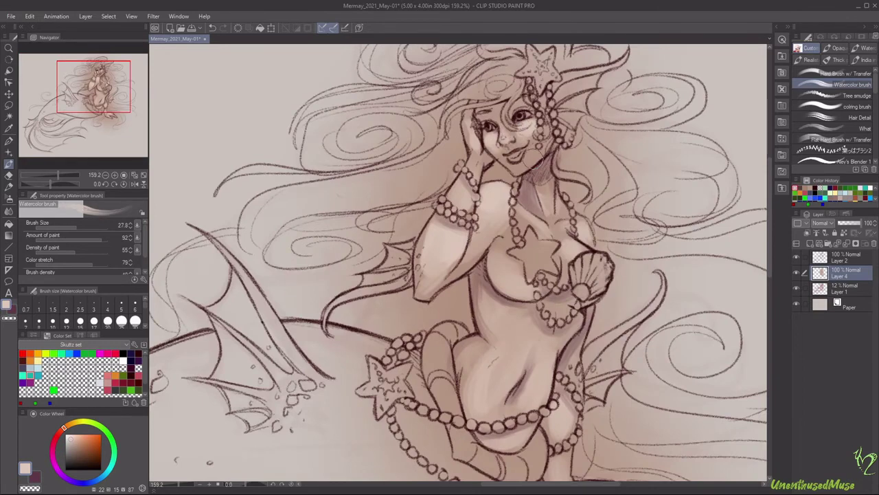
key(bracketleft)
key(bracketleft)
key(bracketleft)
key(bracketleft)
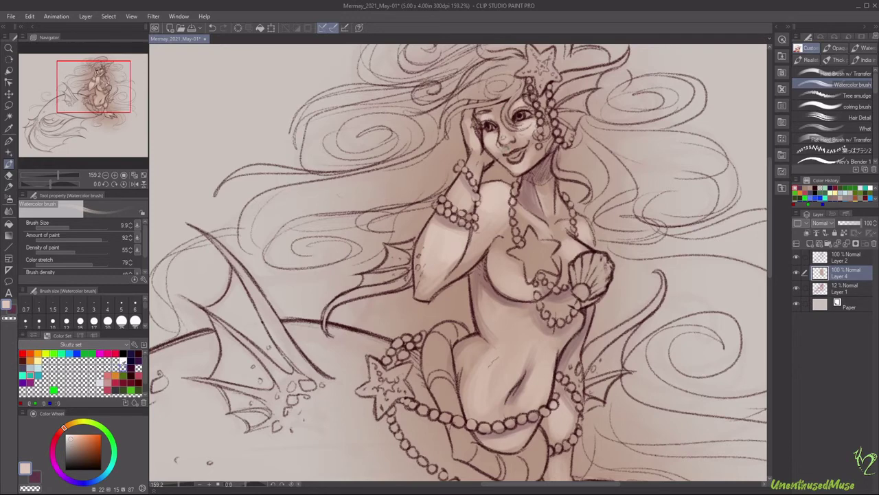
Colour the lips red and the irises green with a fine Watercolor brush.
alt+click(516, 152)
key(bracketleft)
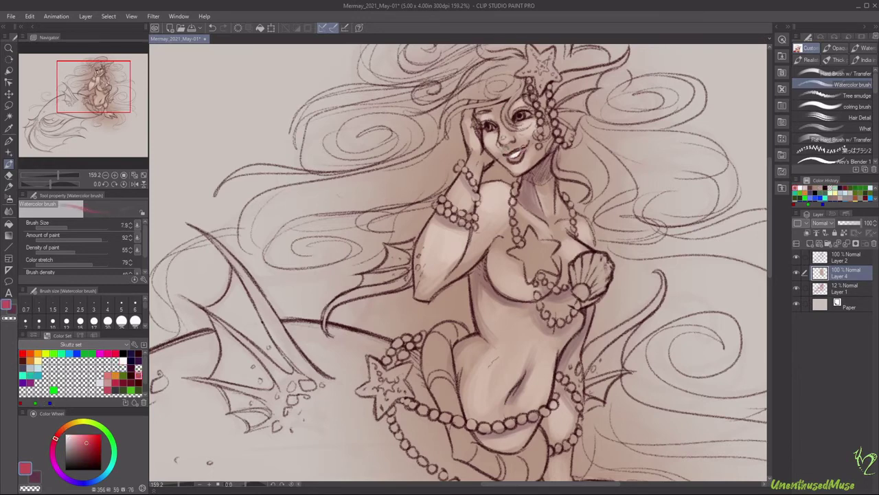
key(x)
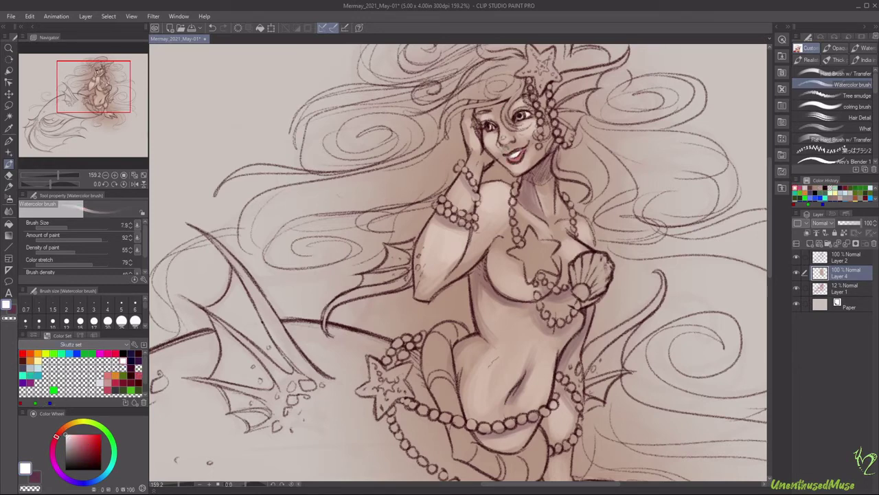
click(53, 390)
drag(485, 122, 493, 129)
Paint white highlights on the pearls of the headpiece, necklace, bracelets and bust ornament.
click(123, 361)
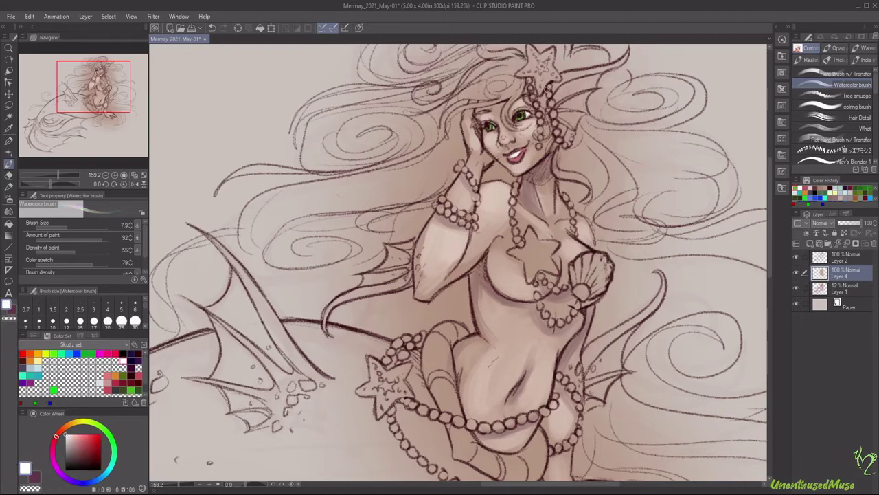
mouse_move(550, 82)
mouse_down()
mouse_move(555, 131)
mouse_move(537, 144)
mouse_up()
drag(514, 184, 517, 246)
drag(460, 162, 471, 177)
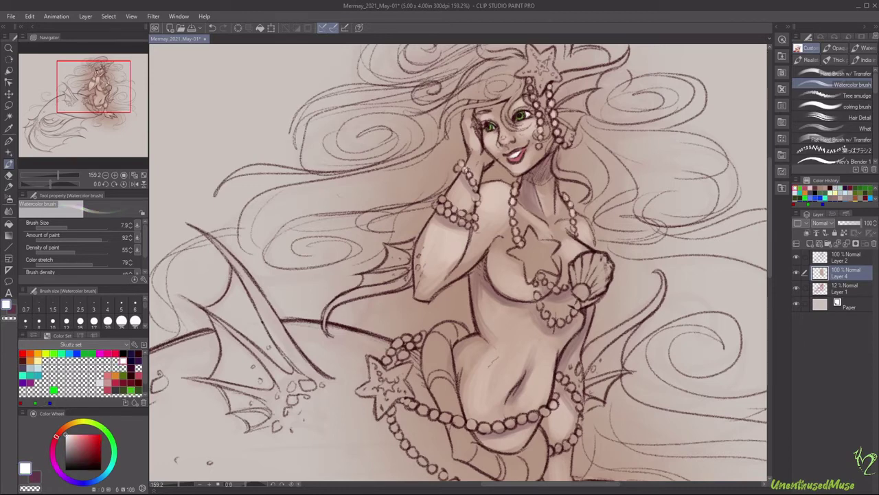
drag(441, 206, 476, 226)
drag(577, 282, 541, 314)
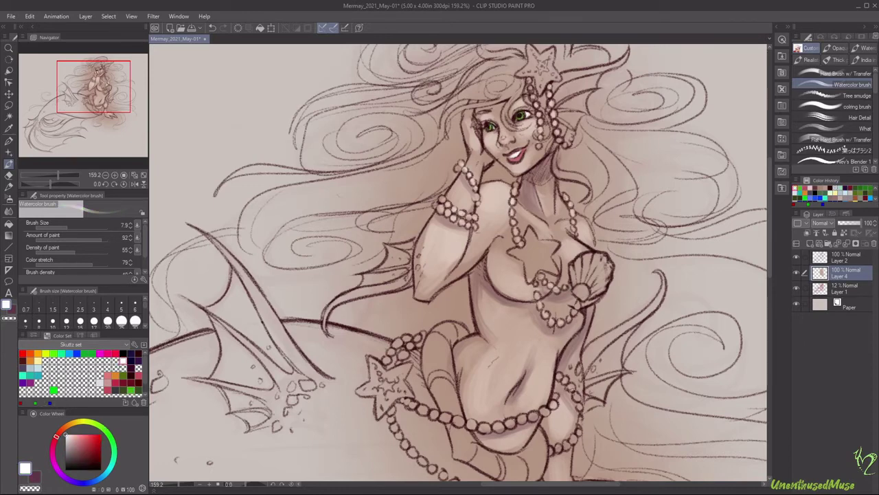
Paint the pearls of the hip belt and lower-arm strands white, and restore the canvas to its unrotated full view.
drag(577, 378, 553, 451)
mouse_move(555, 405)
mouse_down()
mouse_move(492, 431)
mouse_move(385, 296)
mouse_up()
key(bracketright)
drag(322, 314, 343, 375)
drag(378, 269, 341, 286)
drag(297, 310, 286, 397)
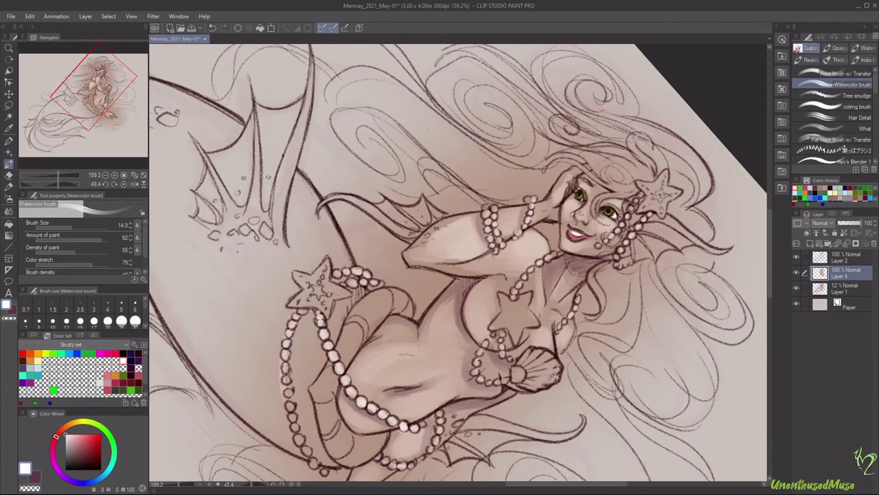
click(133, 183)
click(134, 175)
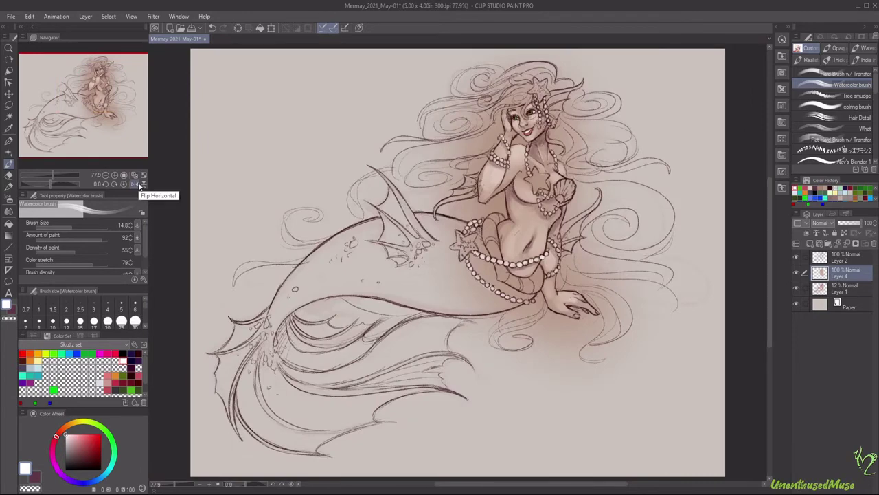
Paint the chest starfish orange and glaze it and the neighbouring shell with dark red-brown.
scroll(523, 257, up, 3)
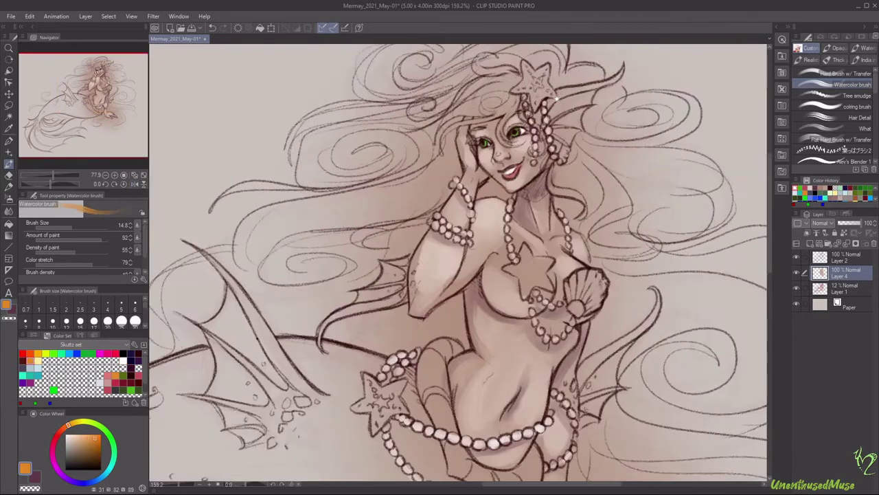
click(523, 257)
click(22, 361)
drag(509, 265, 529, 288)
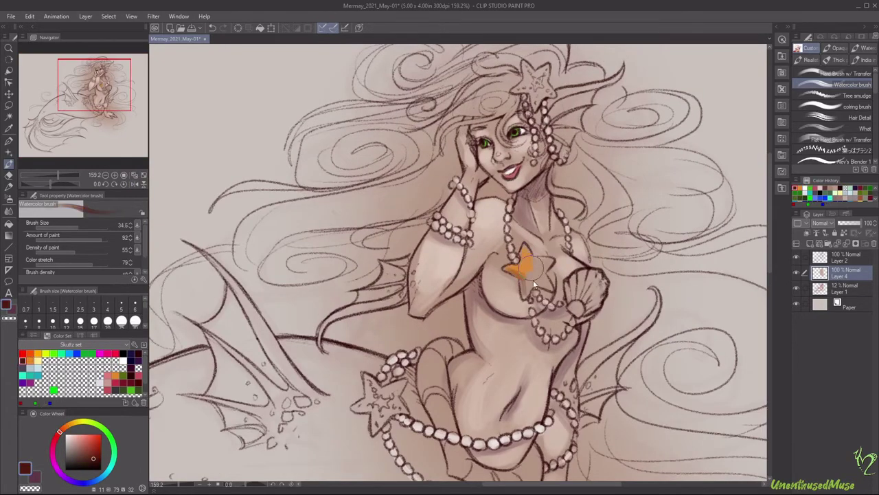
drag(522, 241, 543, 295)
mouse_move(536, 264)
mouse_down()
mouse_move(587, 283)
mouse_move(579, 305)
mouse_move(595, 282)
mouse_move(579, 274)
mouse_move(597, 295)
mouse_up()
Deepen the chest starfish and shell with dark shading, and paint the head and hip starfish dark blue-violet.
click(123, 353)
click(131, 353)
mouse_move(505, 250)
mouse_down()
mouse_move(524, 259)
mouse_move(535, 271)
mouse_move(567, 252)
mouse_move(597, 306)
mouse_up()
mouse_move(526, 62)
mouse_down()
mouse_move(529, 89)
mouse_move(546, 86)
mouse_move(553, 99)
mouse_up()
mouse_move(364, 378)
mouse_down()
mouse_move(366, 398)
mouse_move(380, 409)
mouse_move(374, 393)
mouse_move(385, 390)
mouse_move(398, 419)
mouse_up()
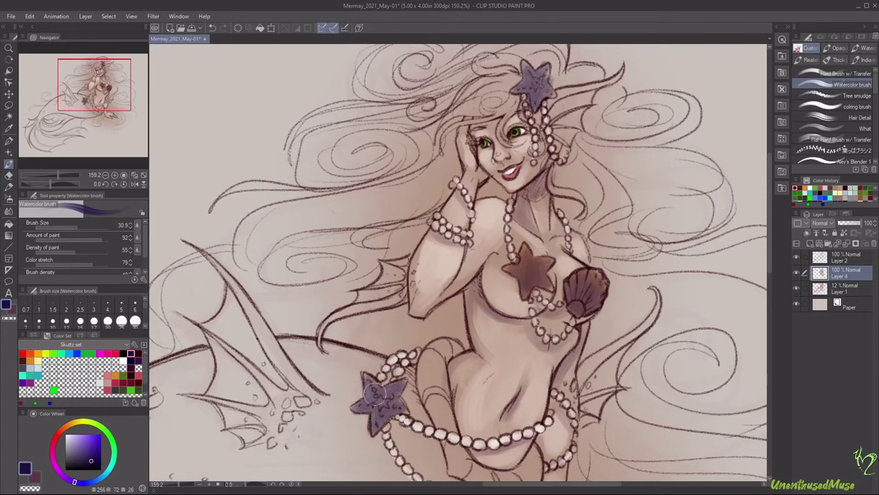
Paint the hip, head and chest starfish orange, leaving the dark violet as shading along their edges.
click(110, 375)
mouse_move(367, 381)
mouse_down()
mouse_move(401, 397)
mouse_move(386, 413)
mouse_move(397, 393)
mouse_up()
key(bracketright)
key(bracketright)
mouse_move(532, 270)
mouse_down()
mouse_move(528, 253)
mouse_move(548, 281)
mouse_up()
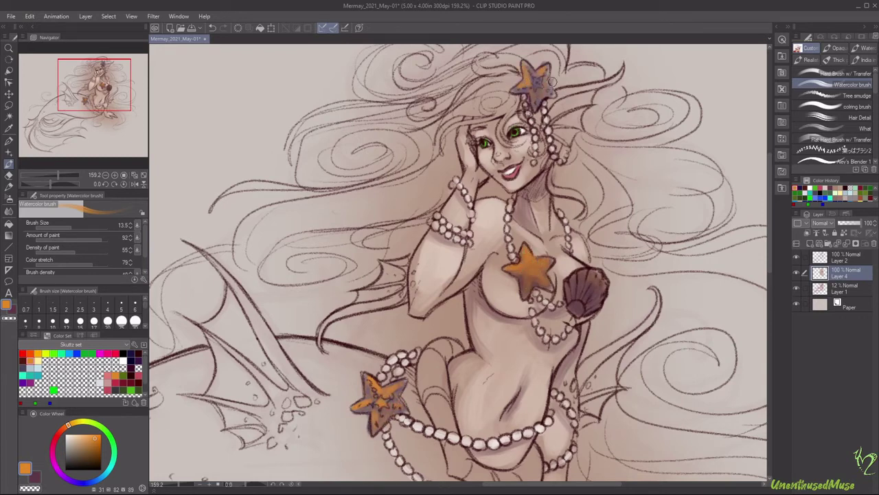
Paint the bust shell with pale blue-grey ribs and add touches of the same colour to the pearls.
click(32, 367)
mouse_move(569, 274)
mouse_down()
mouse_move(583, 295)
mouse_move(579, 311)
mouse_up()
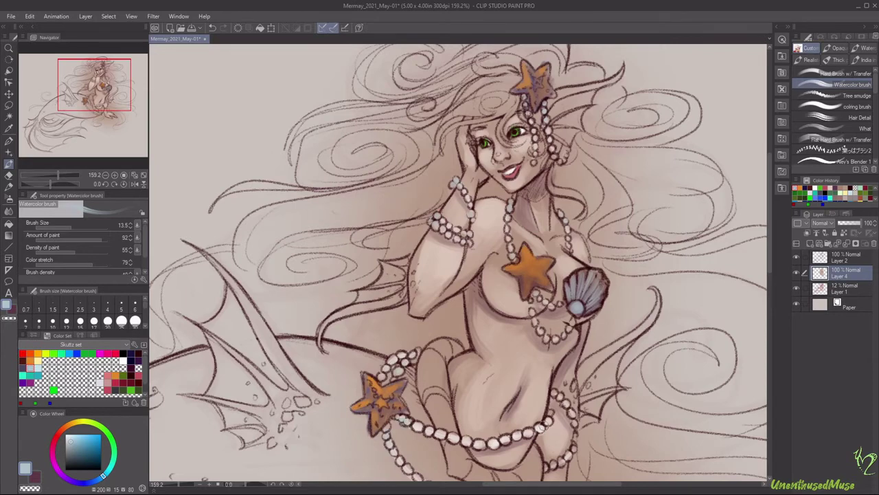
scroll(586, 421, down, 3)
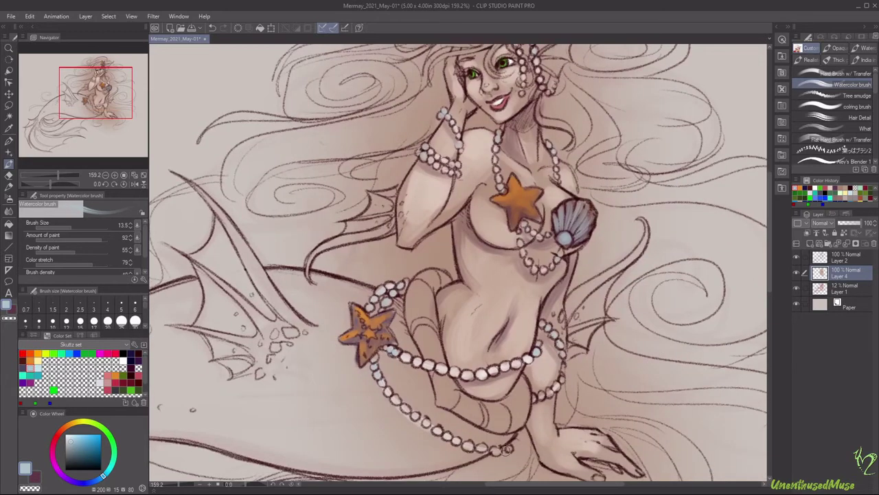
click(142, 176)
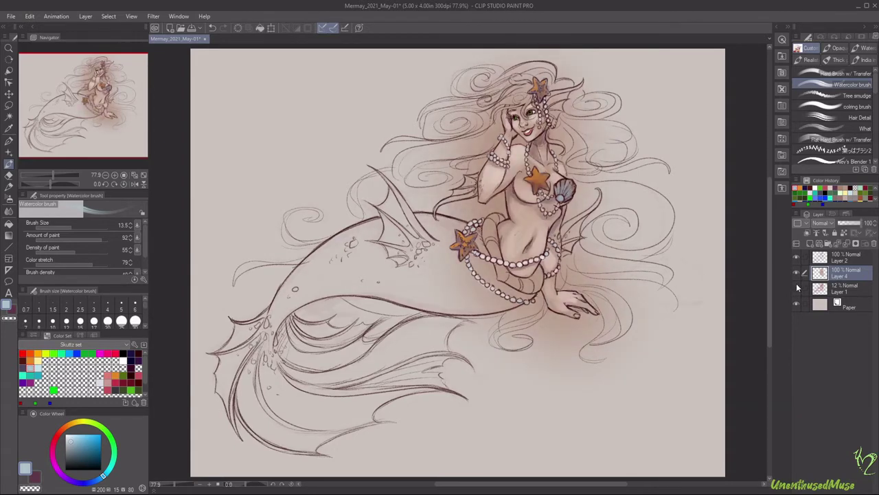
Add a new layer above Layer 4 and airbrush the tail in a soft gradient from blue-violet through turquoise to green at the waist.
click(810, 244)
key(b)
mouse_move(467, 278)
mouse_down()
mouse_move(439, 275)
mouse_move(289, 316)
mouse_move(399, 412)
mouse_move(412, 247)
mouse_move(309, 330)
mouse_up()
click(23, 375)
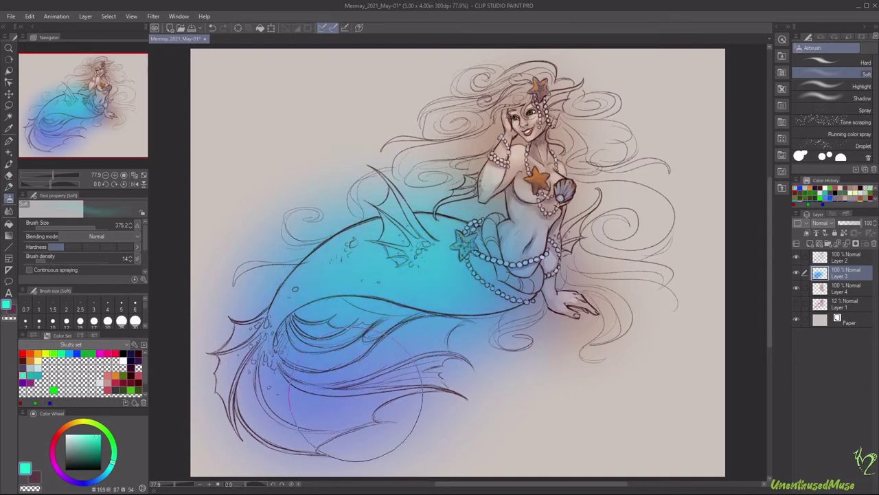
click(61, 353)
drag(439, 302, 522, 220)
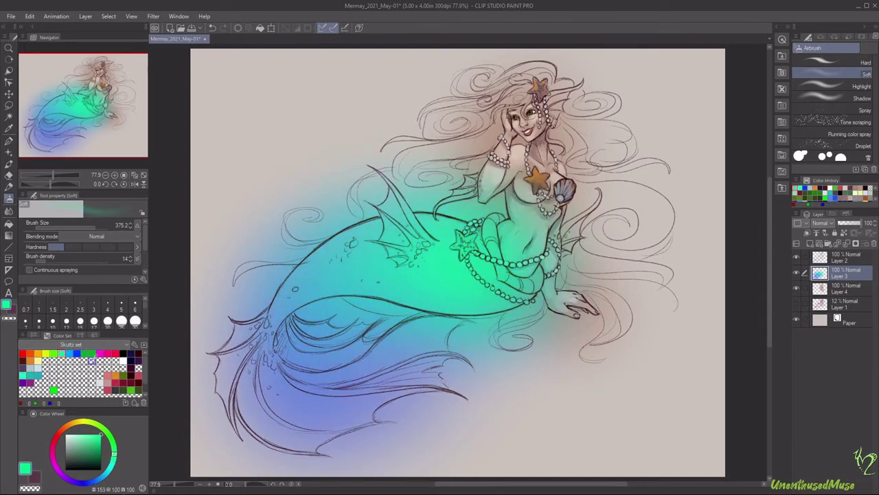
Airbrush purple over the tail fin, the back fin and the fins on both arms.
click(25, 382)
mouse_move(467, 330)
mouse_down()
mouse_move(398, 432)
mouse_move(241, 385)
mouse_up()
drag(371, 179, 412, 261)
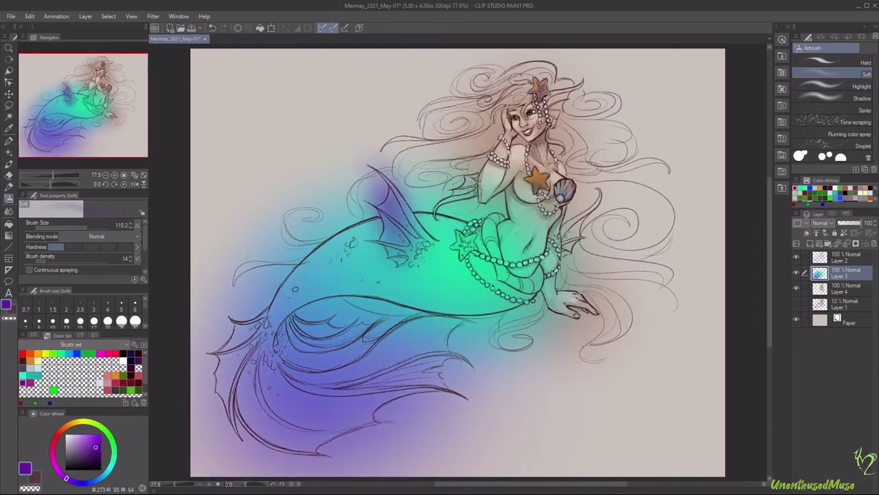
mouse_move(581, 213)
mouse_down()
mouse_move(604, 240)
mouse_move(584, 258)
mouse_up()
Airbrush light blue over the bases of the back fin and both arm fins.
click(69, 352)
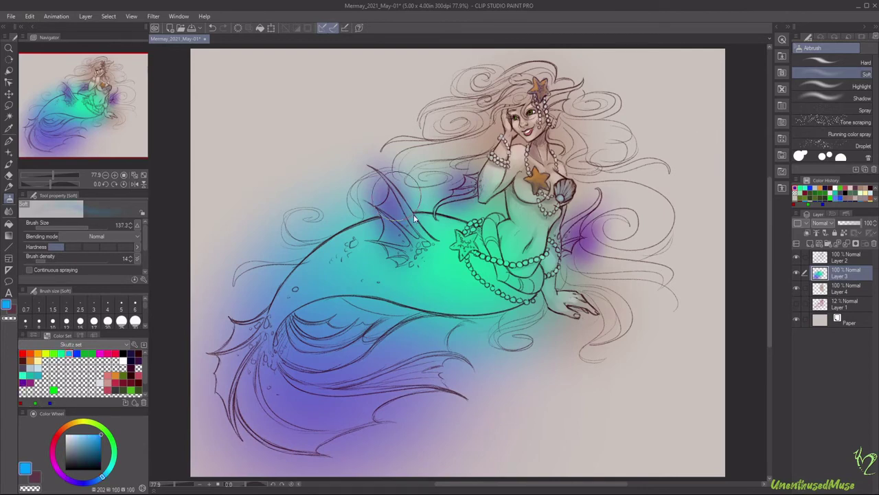
drag(414, 218, 395, 182)
drag(573, 234, 573, 250)
drag(481, 165, 491, 182)
drag(557, 110, 557, 137)
drag(474, 217, 495, 217)
drag(491, 186, 481, 213)
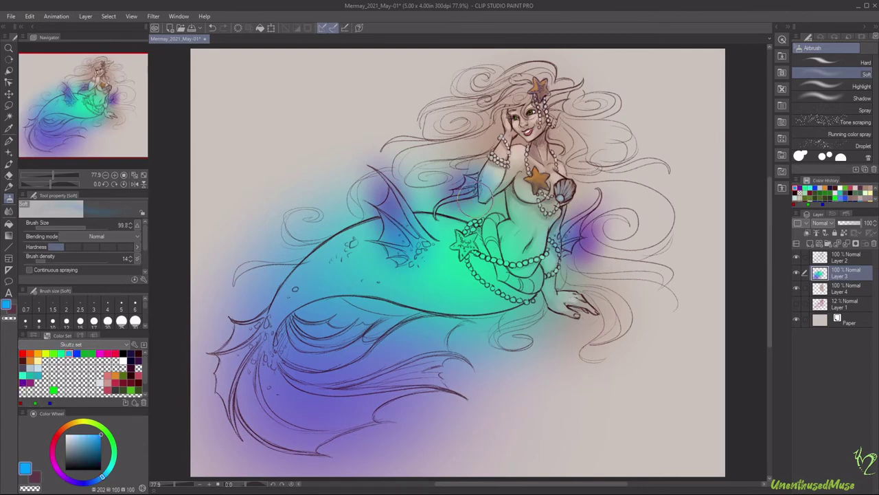
Paint light blue rays along the tail fin, back fin and arm fins with the Watercolor brush.
key(b)
mouse_move(453, 261)
mouse_down()
mouse_move(512, 158)
mouse_move(584, 197)
mouse_move(632, 261)
mouse_up()
key(bracketleft)
key(bracketleft)
click(74, 351)
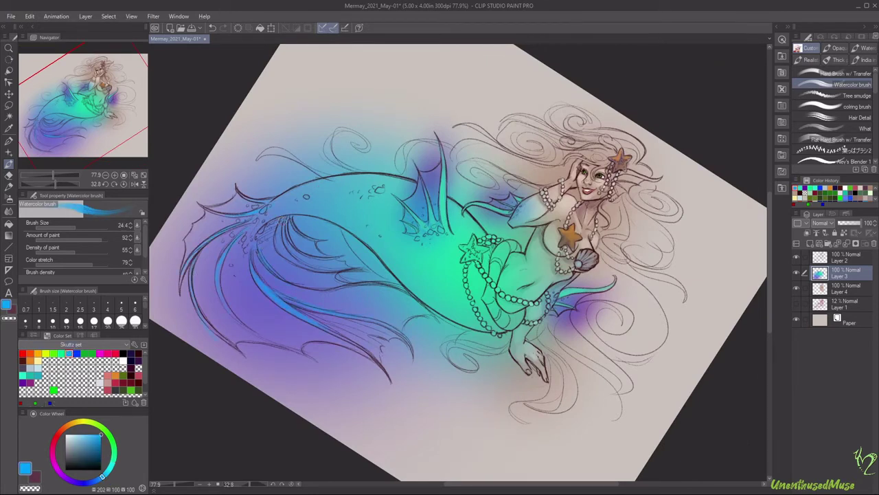
key(bracketleft)
key(bracketleft)
key(bracketleft)
drag(287, 232, 355, 249)
Paint purple over the scales at the base of the tail fin and the small lobe beside them.
click(24, 382)
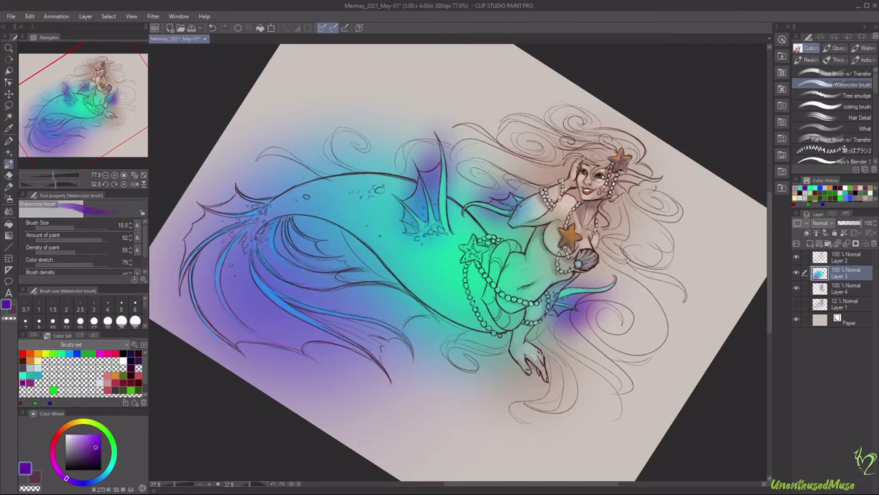
mouse_move(415, 253)
mouse_down()
mouse_move(440, 168)
mouse_move(434, 192)
mouse_up()
key(bracketright)
key(bracketright)
key(bracketright)
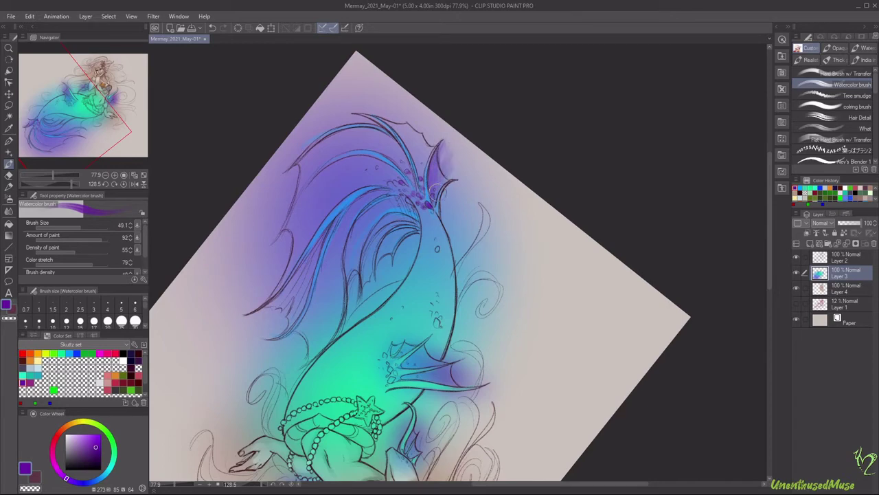
Fill the tail fin's membranes with deep purple strokes between the light blue rays.
mouse_move(388, 120)
mouse_down()
mouse_move(522, 323)
mouse_move(385, 329)
mouse_move(407, 235)
mouse_move(385, 227)
mouse_move(395, 205)
mouse_move(375, 215)
mouse_move(385, 195)
mouse_move(306, 350)
mouse_move(340, 275)
mouse_up()
key(bracketleft)
key(bracketleft)
key(bracketleft)
key(bracketright)
key(bracketleft)
key(bracketleft)
key(bracketleft)
key(bracketright)
key(bracketright)
key(bracketright)
mouse_move(340, 230)
mouse_down()
mouse_move(288, 303)
mouse_move(316, 255)
mouse_move(303, 322)
mouse_move(285, 275)
mouse_up()
mouse_move(295, 233)
mouse_down()
mouse_move(371, 178)
mouse_move(288, 227)
mouse_move(289, 274)
mouse_up()
key(minus)
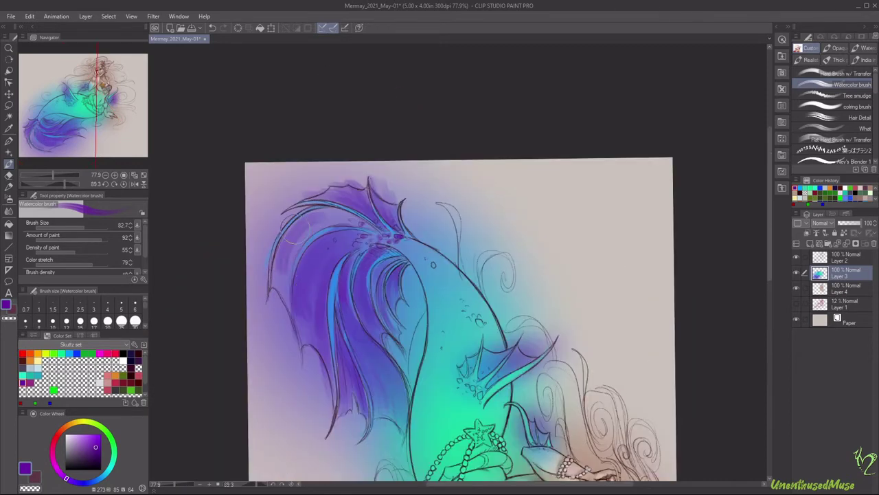
key(bracketright)
key(minus)
mouse_move(368, 331)
mouse_down()
mouse_move(346, 343)
mouse_move(330, 295)
mouse_up()
Add small magenta accents to the scales at the base of the tail fin.
key(minus)
key(bracketleft)
key(bracketleft)
key(bracketleft)
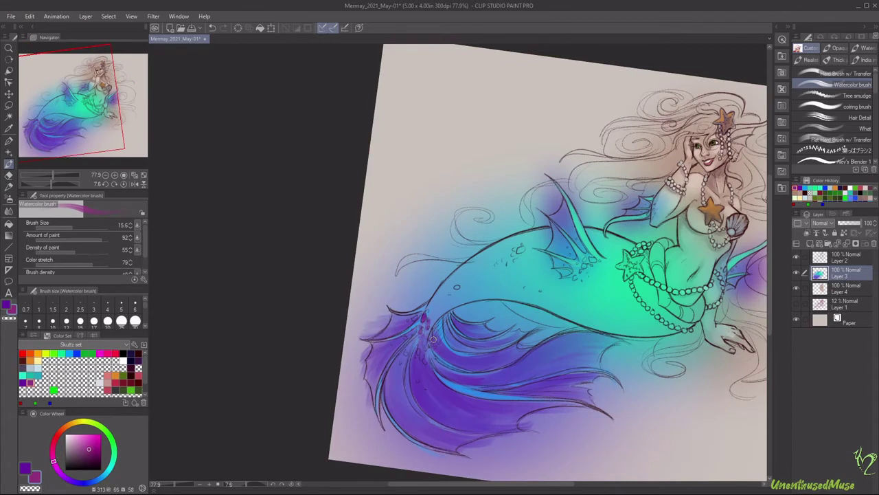
drag(408, 352, 295, 334)
Paint the scales at the base of the back fin purple and deepen its membranes.
alt+click(309, 302)
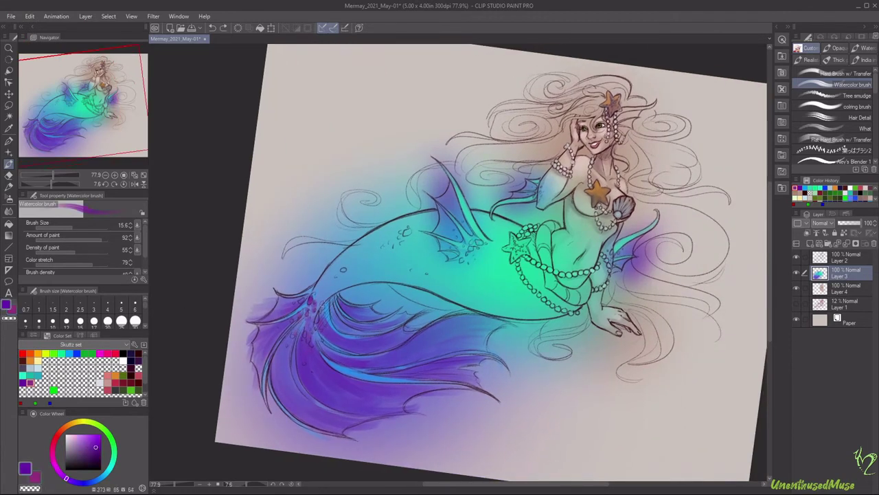
key(bracketright)
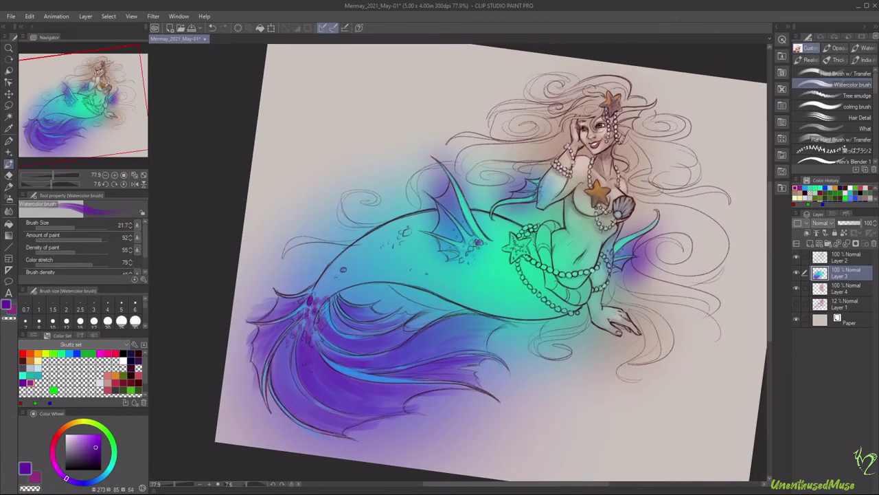
key(bracketright)
key(bracketright)
mouse_move(442, 195)
mouse_down()
mouse_move(459, 214)
mouse_move(447, 251)
mouse_up()
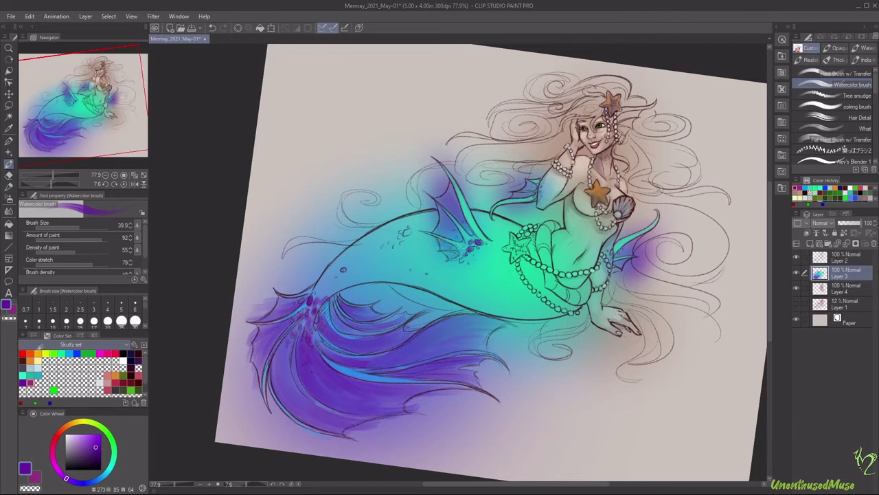
Touch up the rays and bases of the tail, back and arm fins with light blue.
alt+click(464, 224)
key(bracketleft)
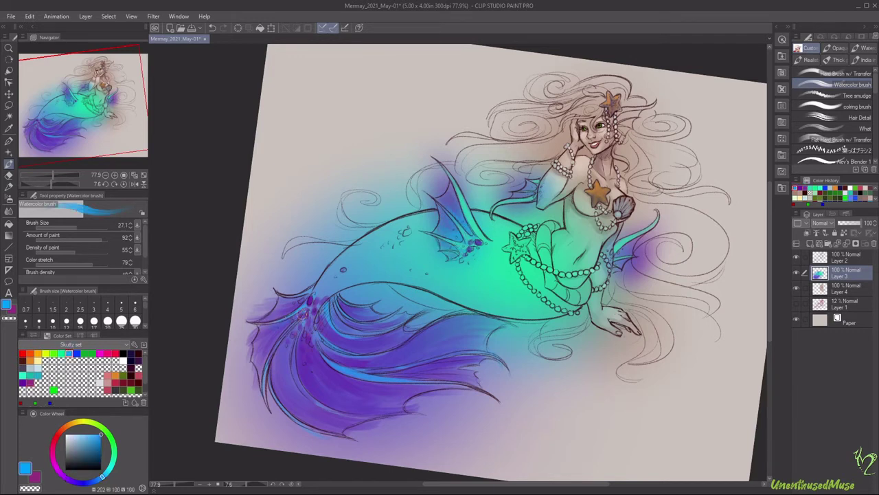
key(bracketright)
key(bracketright)
drag(309, 363, 708, 308)
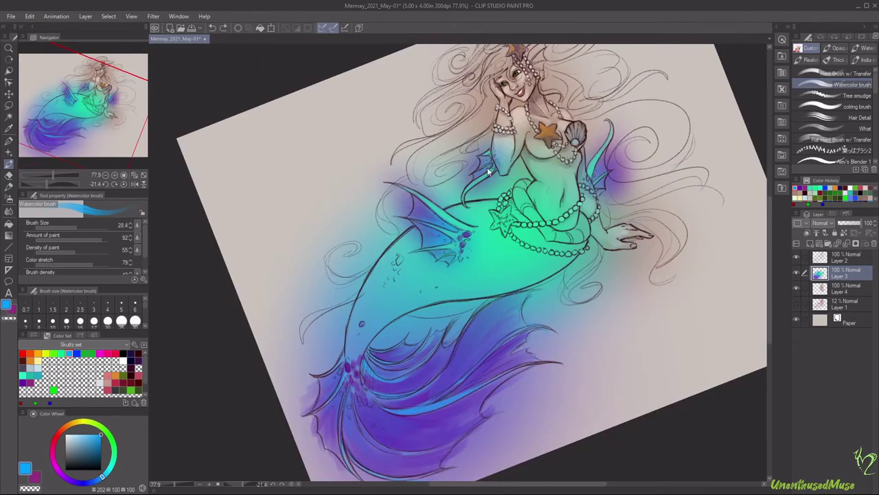
Add purple to the elbow fin and glaze light blue over the scales at the tail fin's base.
alt+click(608, 177)
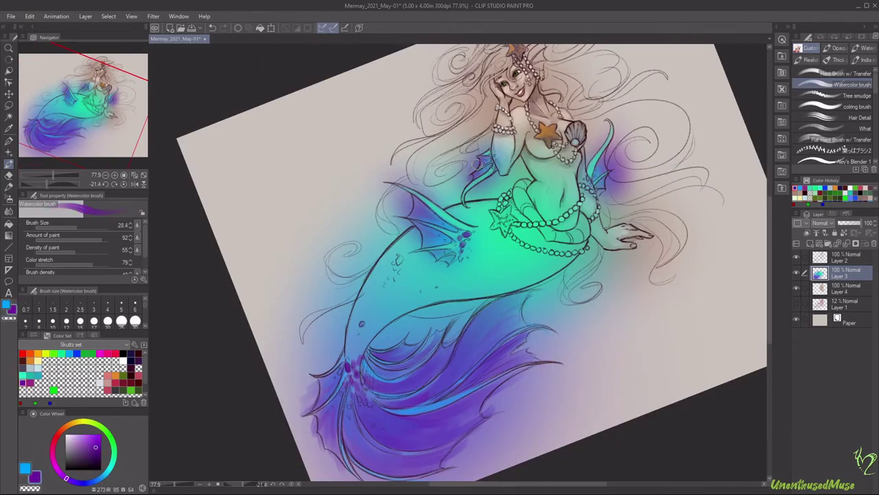
click(8, 306)
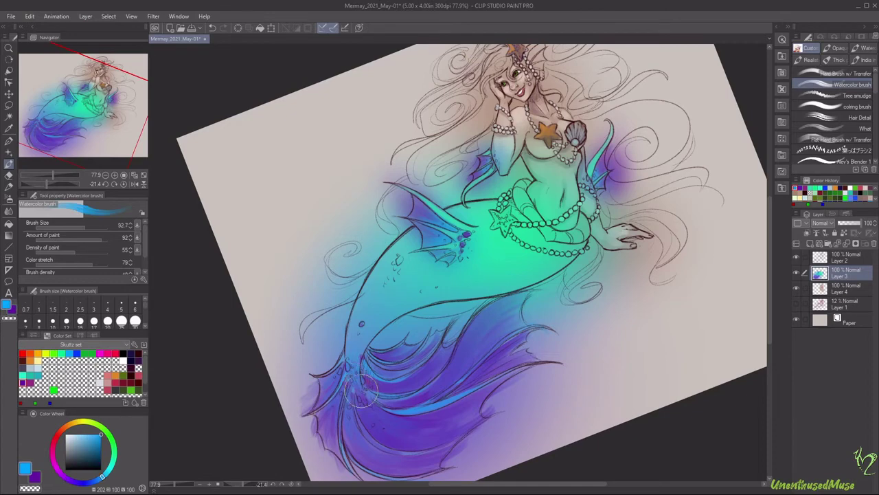
click(852, 96)
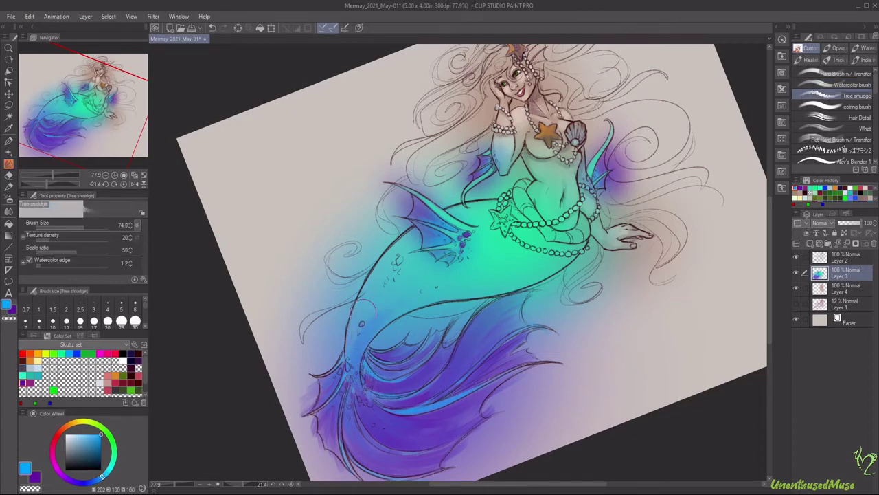
click(114, 184)
Erase the sprayed colour from the background beside the lower arm with the Line art pen in transparent colour.
key(p)
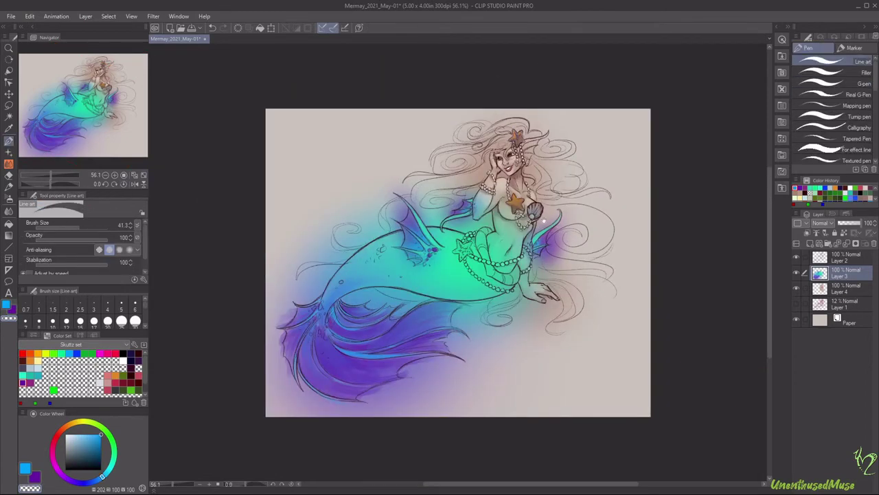
scroll(541, 268, up, 4)
scroll(541, 268, down, 2)
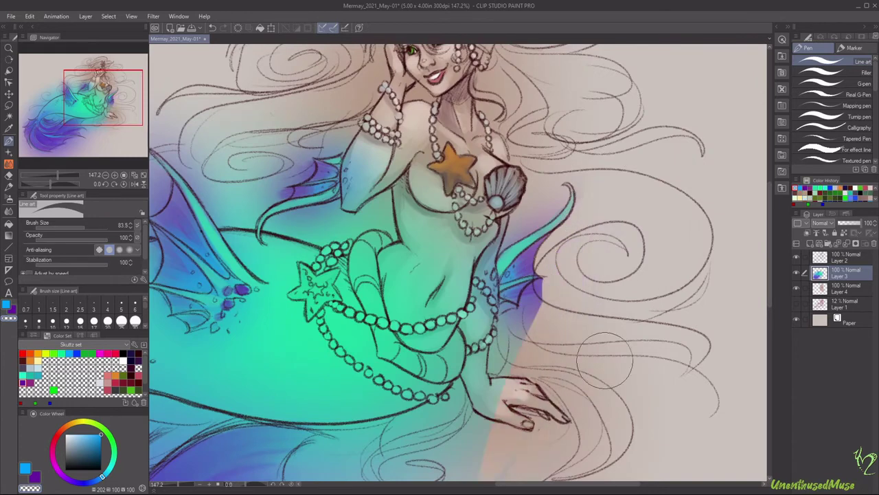
Erase the excess colour around the lower-arm fin, forearm and hand with the Filler pen.
key(p)
scroll(621, 263, down, 3)
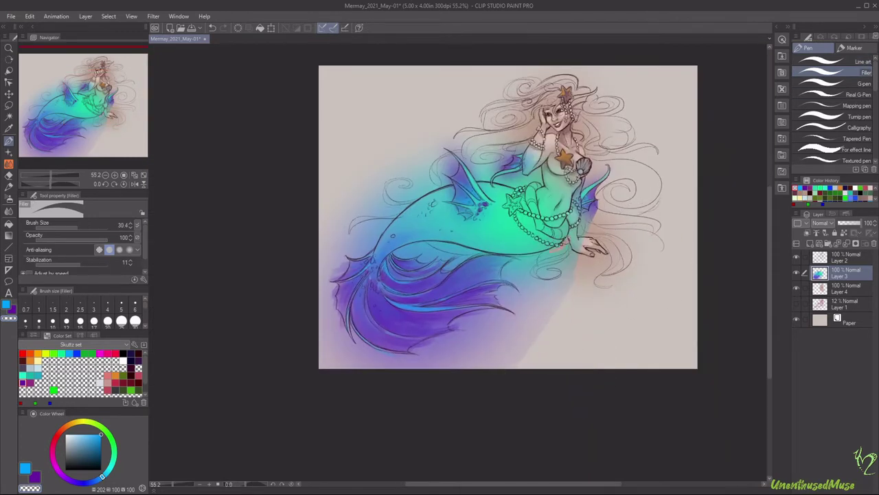
scroll(596, 172, up, 4)
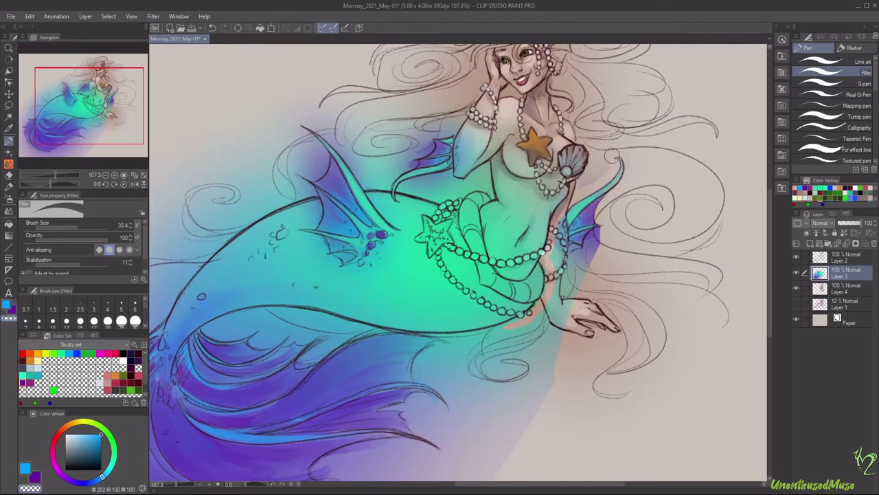
drag(589, 251, 578, 265)
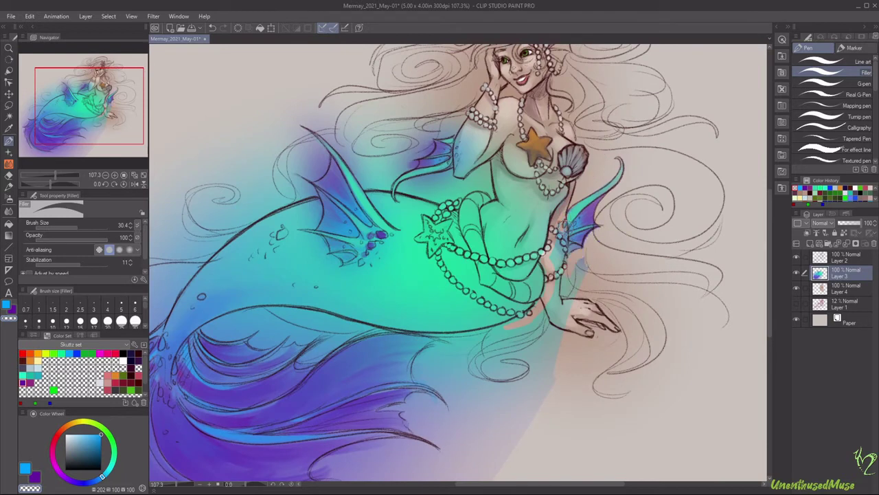
mouse_move(560, 220)
mouse_down()
mouse_move(553, 275)
mouse_move(590, 275)
mouse_move(550, 357)
mouse_move(539, 330)
mouse_up()
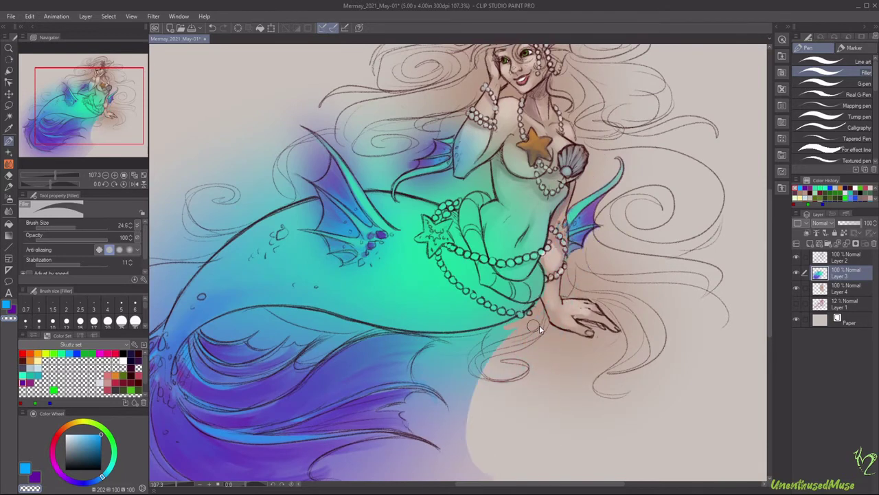
Erase the blue-green colour from the hip starfish, raised arm and torso, and from the background around the elbow and back fins.
drag(424, 229, 440, 249)
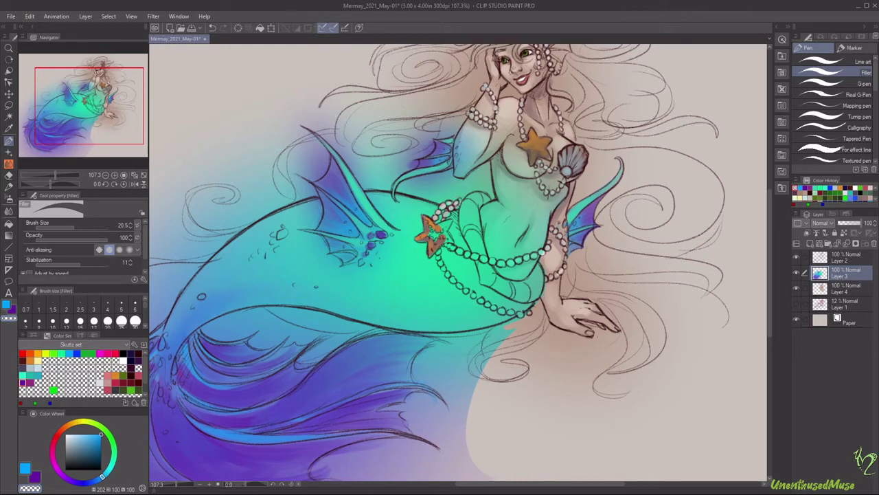
drag(490, 101, 466, 180)
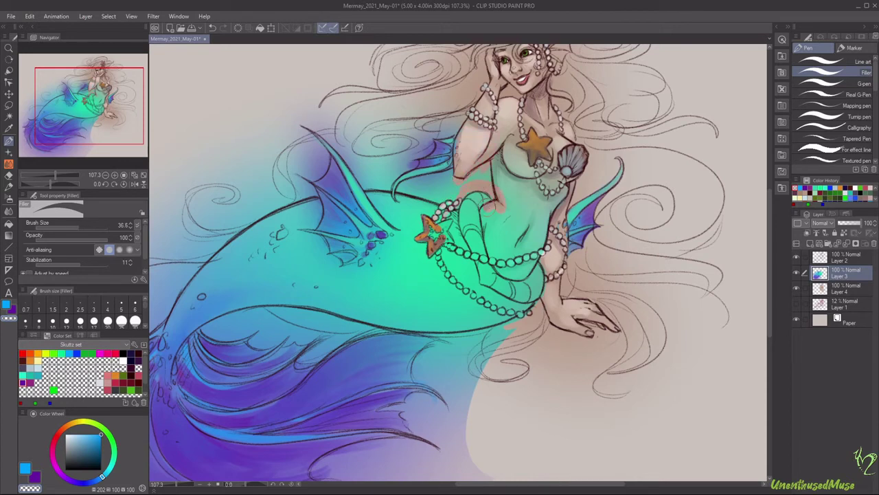
mouse_move(518, 264)
mouse_down()
mouse_move(541, 194)
mouse_move(509, 180)
mouse_up()
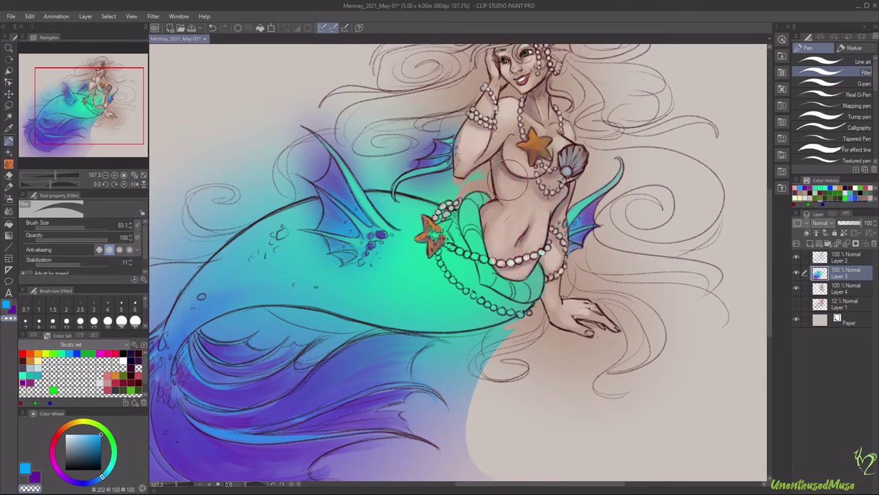
drag(409, 181, 452, 173)
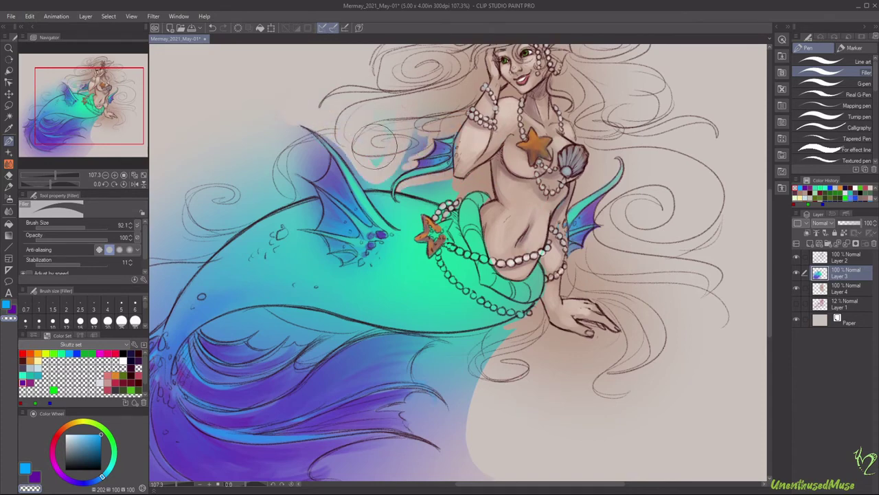
mouse_move(375, 147)
mouse_down()
mouse_move(405, 150)
mouse_move(369, 263)
mouse_up()
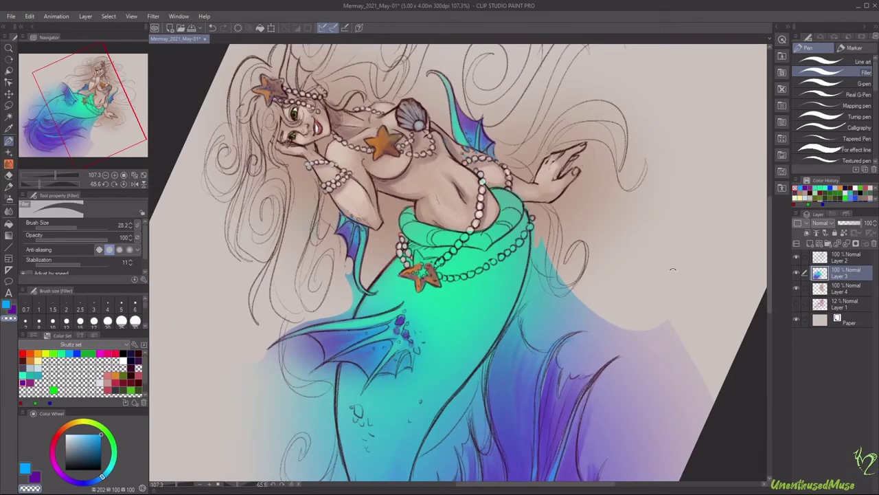
Erase the colour from the gap between the tail and its fin, and from the background beside the back fin.
mouse_move(672, 270)
mouse_down()
mouse_move(361, 164)
mouse_move(379, 212)
mouse_move(362, 221)
mouse_move(380, 234)
mouse_move(382, 265)
mouse_move(347, 285)
mouse_up()
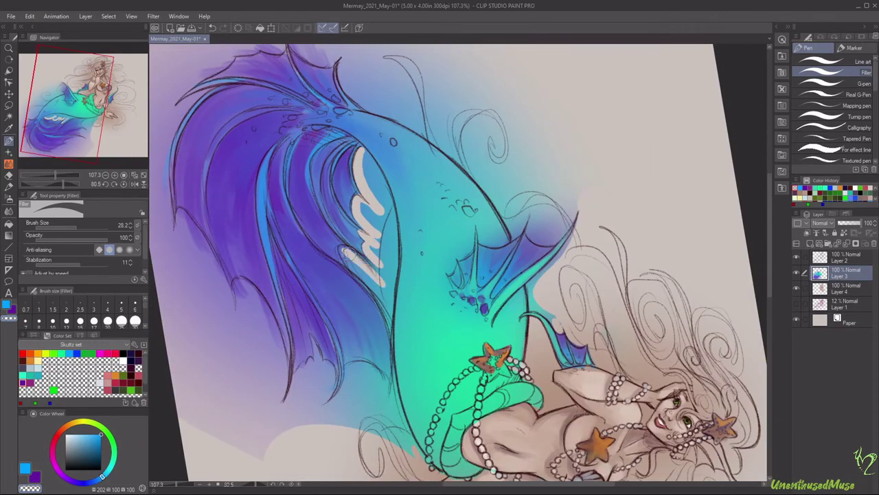
drag(344, 248, 388, 319)
drag(357, 144, 392, 244)
drag(619, 344, 481, 103)
mouse_move(474, 357)
mouse_down()
mouse_move(536, 274)
mouse_move(460, 399)
mouse_up()
drag(481, 368, 518, 337)
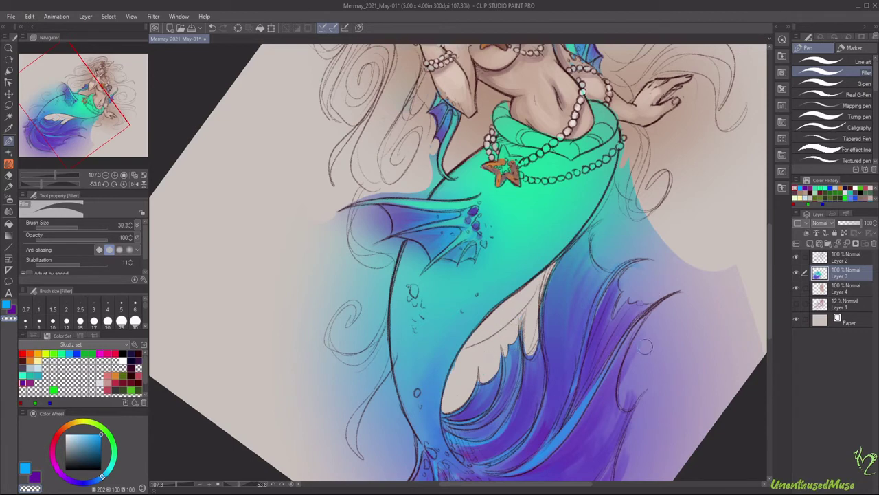
Erase the blue and purple from the background along the tail fin's scalloped outer edge with the Filler pen.
mouse_move(644, 347)
mouse_down()
mouse_move(639, 402)
mouse_move(729, 275)
mouse_up()
mouse_move(636, 303)
mouse_down()
mouse_move(694, 278)
mouse_move(673, 261)
mouse_up()
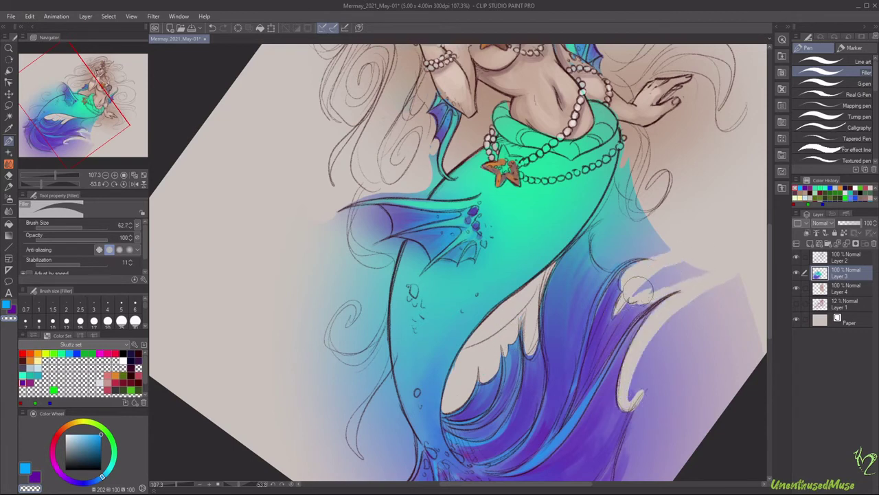
key([)
mouse_move(622, 149)
mouse_down()
mouse_move(613, 205)
mouse_move(635, 234)
mouse_move(621, 254)
mouse_up()
key([)
drag(639, 206, 628, 257)
Touch up the tips of the tail fin in blue with a smaller Watercolor brush.
key(b)
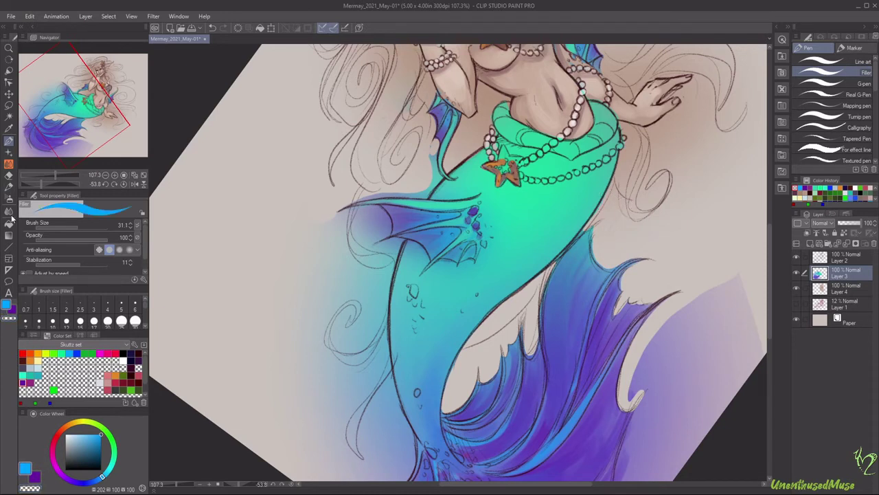
key([)
key([)
key([)
key([)
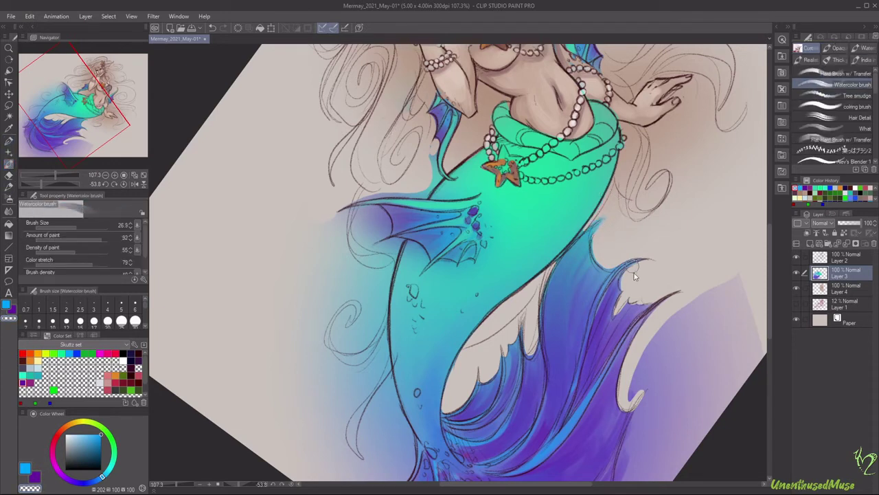
Erase the purple from the background along the tail fin's lower edge with the Filler pen.
click(143, 175)
key(p)
scroll(386, 386, up, 4)
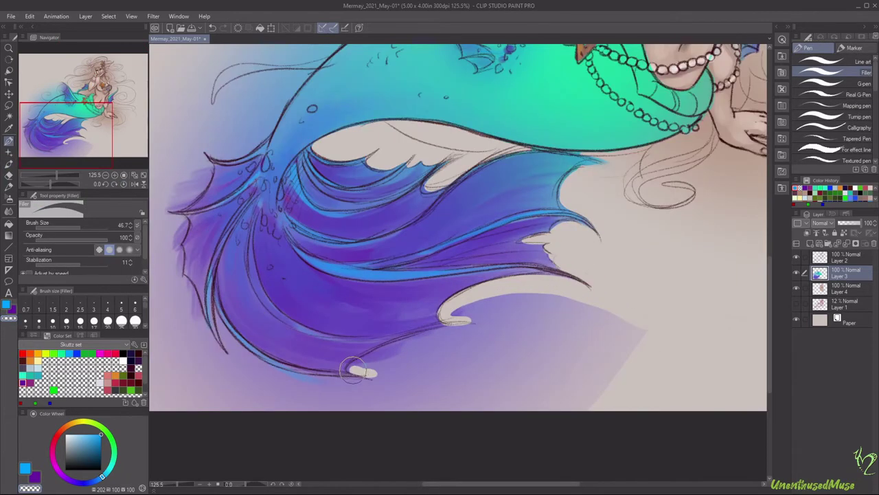
mouse_move(377, 371)
mouse_down()
mouse_move(407, 349)
mouse_move(679, 344)
mouse_move(533, 388)
mouse_move(541, 307)
mouse_move(371, 393)
mouse_move(342, 256)
mouse_move(387, 203)
mouse_up()
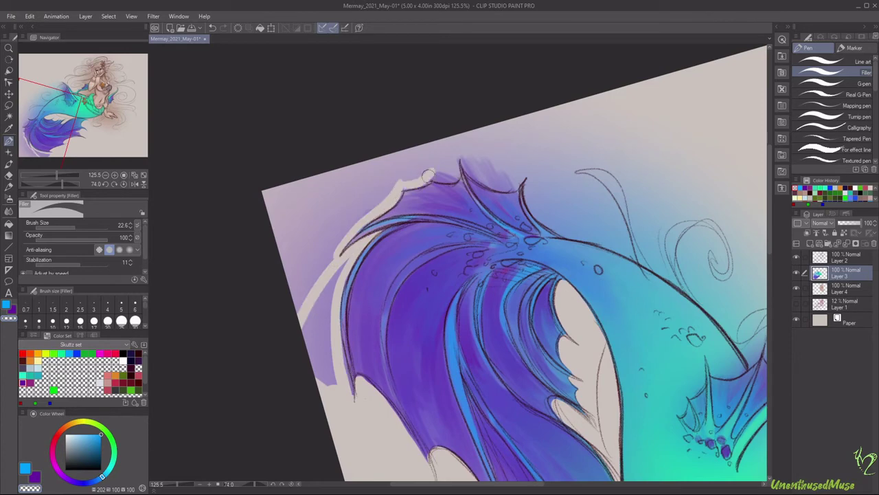
Erase the purple and blue outside the spiny side of the tail fin and along the tail's upper contour.
mouse_move(428, 175)
mouse_down()
mouse_move(459, 157)
mouse_move(519, 184)
mouse_move(570, 234)
mouse_up()
mouse_move(398, 161)
mouse_down()
mouse_move(239, 290)
mouse_move(412, 261)
mouse_up()
mouse_move(604, 192)
mouse_down()
mouse_move(619, 275)
mouse_move(570, 351)
mouse_move(508, 330)
mouse_up()
mouse_move(413, 274)
mouse_down()
mouse_move(481, 206)
mouse_move(550, 172)
mouse_up()
mouse_move(632, 206)
mouse_down()
mouse_move(644, 273)
mouse_move(564, 309)
mouse_move(495, 289)
mouse_move(413, 316)
mouse_move(422, 270)
mouse_move(592, 218)
mouse_up()
drag(509, 237, 433, 265)
mouse_move(591, 226)
mouse_down()
mouse_move(570, 186)
mouse_move(606, 187)
mouse_up()
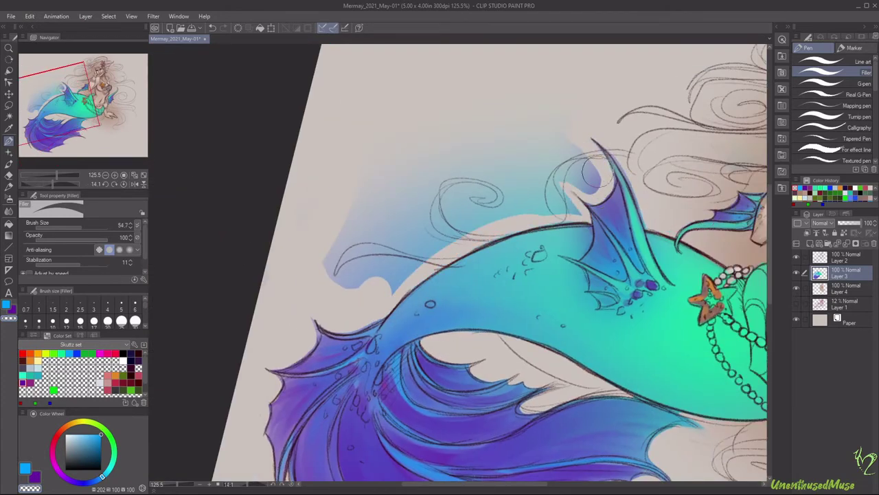
Erase the remaining blue haze from the background above the tail and around the back fin.
drag(604, 150, 571, 194)
drag(520, 108, 340, 275)
mouse_move(357, 272)
mouse_down()
mouse_move(522, 155)
mouse_move(399, 282)
mouse_up()
drag(467, 234, 563, 196)
key(ctrl+0)
On Layer 4, erase the brown skin-tone haze from the outer background around the torso, hair and supporting hand.
click(845, 287)
scroll(434, 211, up, 3)
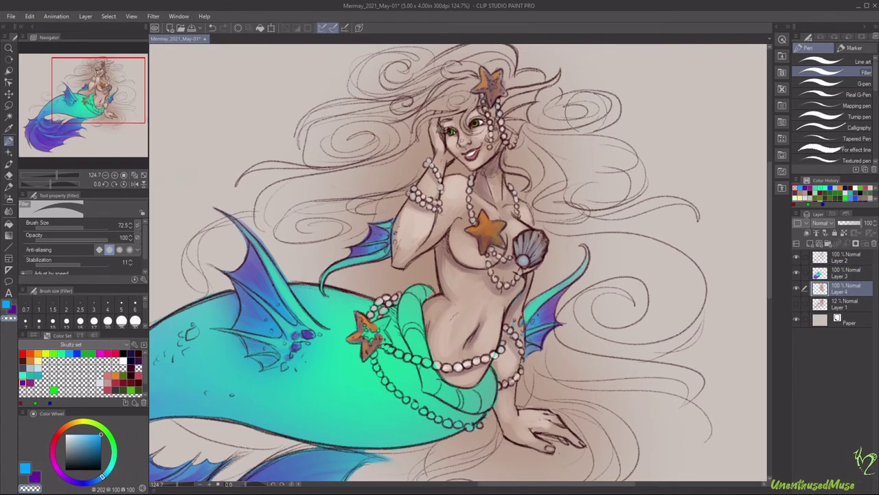
drag(652, 393, 708, 303)
scroll(707, 304, down, 4)
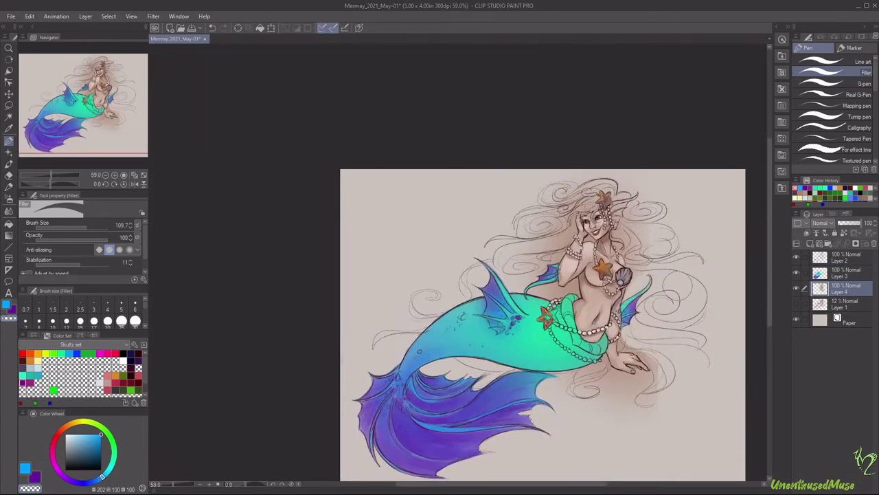
mouse_move(701, 356)
mouse_down()
mouse_move(549, 147)
mouse_move(592, 301)
mouse_up()
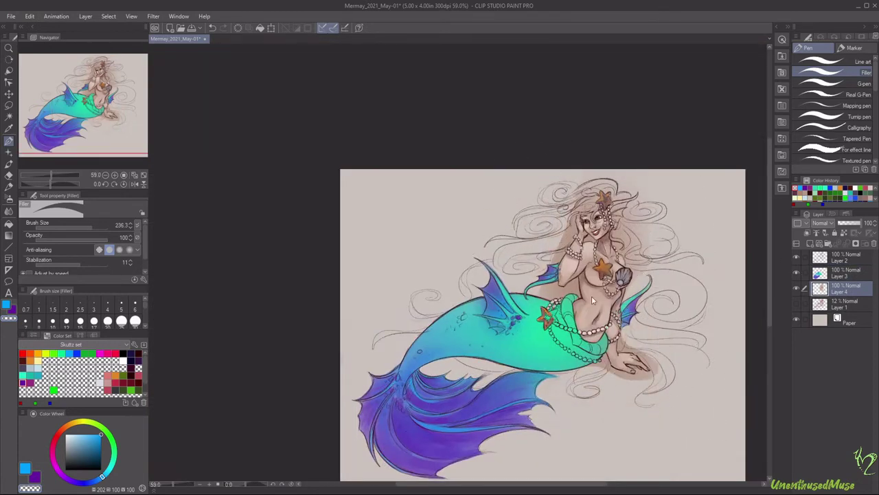
Erase the brown skin tone from the hair and background around the raised arm, neck, shoulder, shell and head.
scroll(548, 299, up, 4)
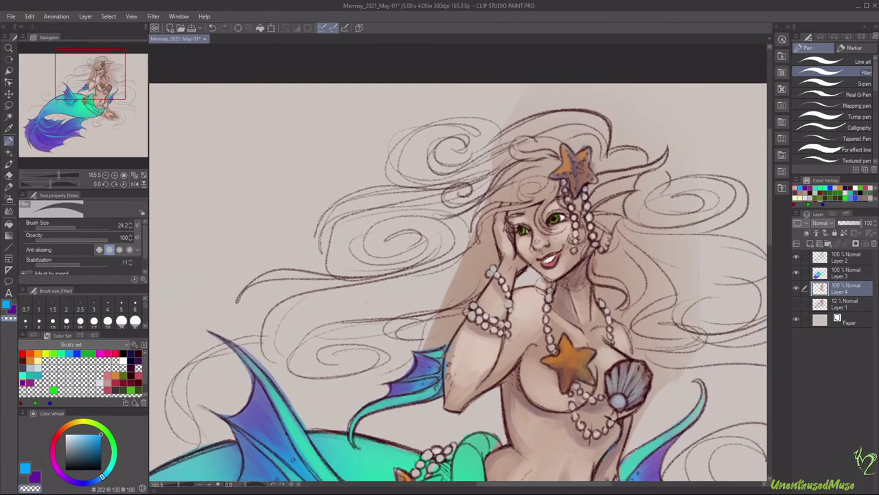
mouse_move(423, 344)
mouse_down()
mouse_move(474, 296)
mouse_move(453, 261)
mouse_move(487, 258)
mouse_move(493, 199)
mouse_move(554, 193)
mouse_up()
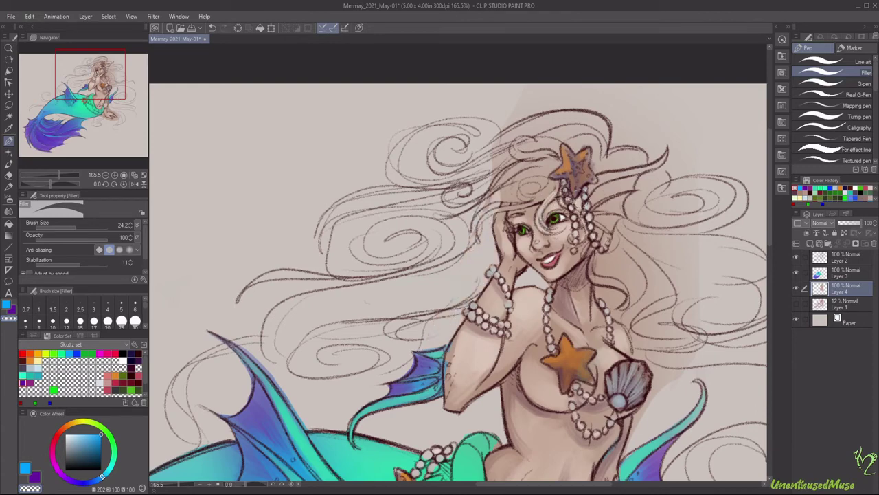
mouse_move(601, 267)
mouse_down()
mouse_move(607, 295)
mouse_move(654, 391)
mouse_up()
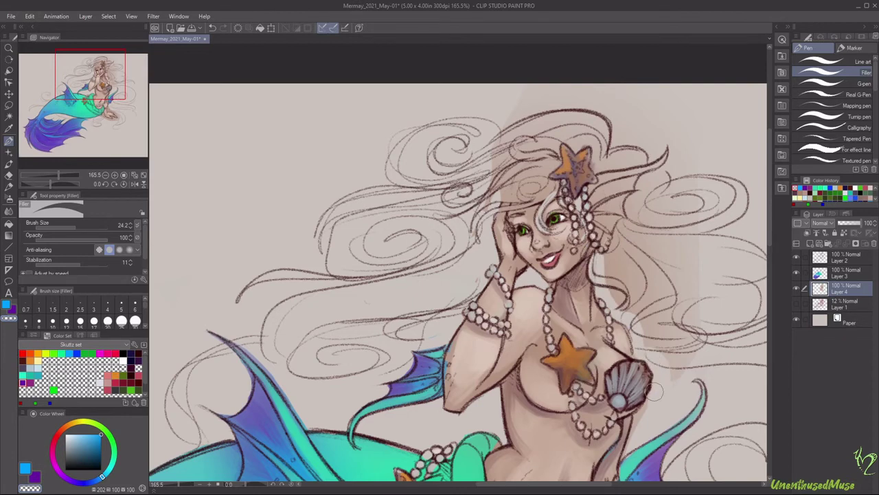
drag(711, 377, 587, 318)
mouse_move(549, 289)
mouse_down()
mouse_move(495, 206)
mouse_move(477, 104)
mouse_move(478, 182)
mouse_up()
drag(551, 34, 610, 117)
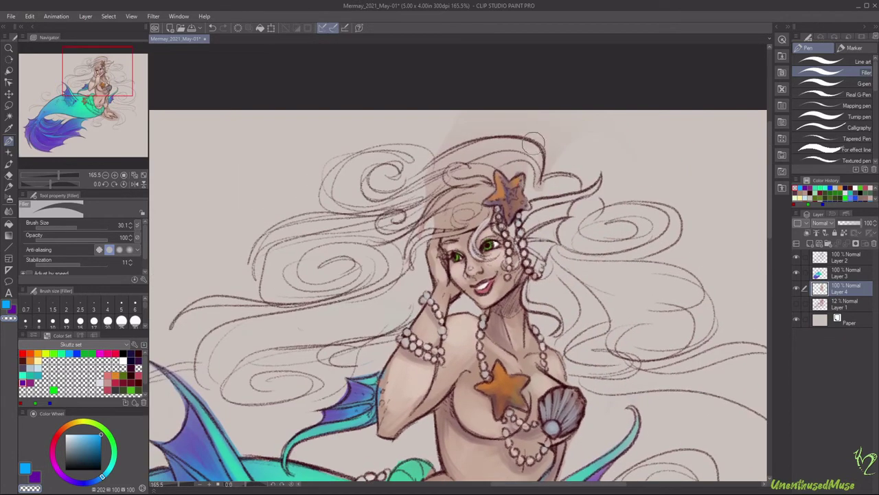
mouse_move(534, 143)
mouse_down()
mouse_move(444, 215)
mouse_move(511, 148)
mouse_move(480, 223)
mouse_move(459, 217)
mouse_up()
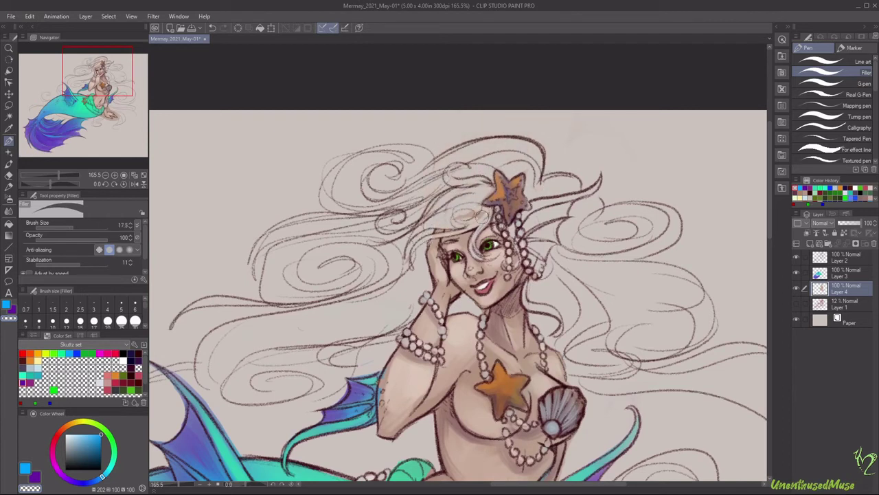
Sample a grey from the pearls beside the face and make Layer 3 the active layer.
alt+click(520, 235)
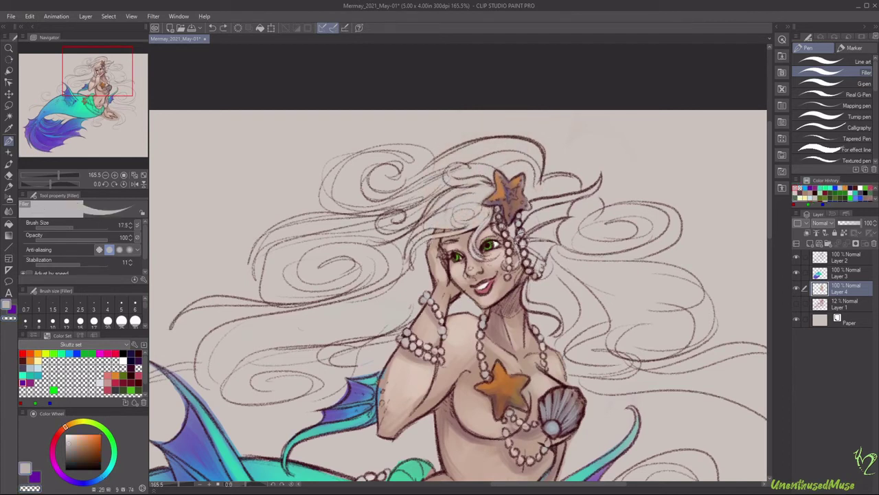
key(ctrl+0)
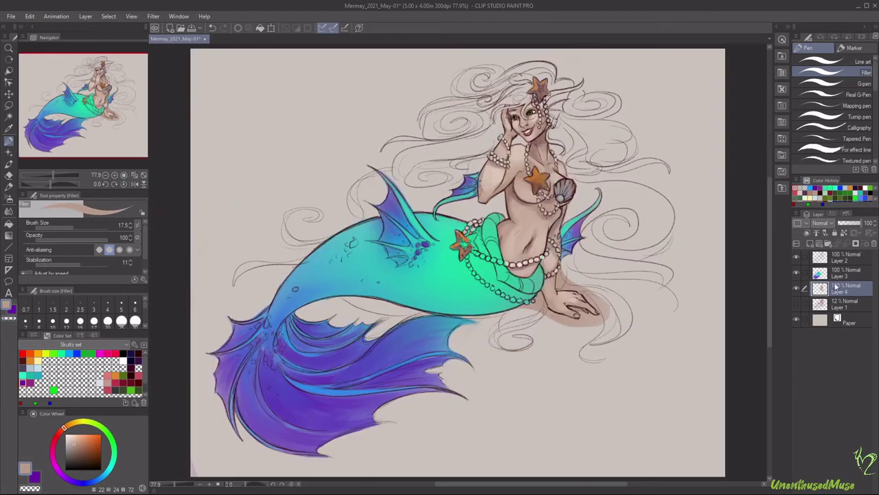
click(845, 272)
key(b)
drag(548, 88, 558, 95)
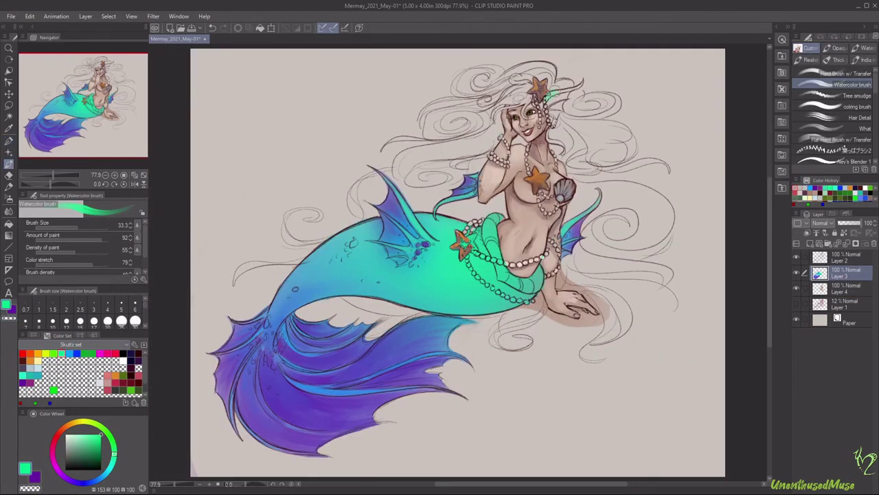
key(ctrl+z)
Spray green, blue and purple over the head fin with the Soft airbrush.
key(b)
click(38, 371)
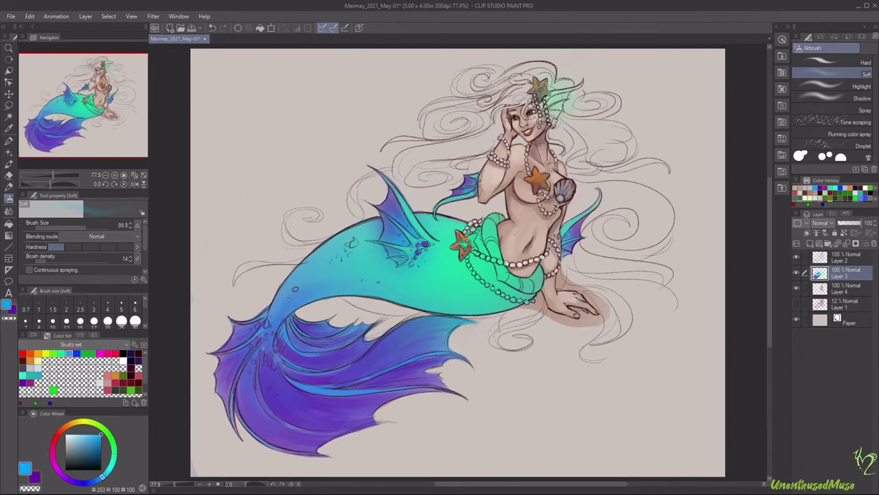
mouse_move(549, 89)
mouse_down()
mouse_move(567, 116)
mouse_move(591, 110)
mouse_move(571, 128)
mouse_up()
click(12, 309)
key(b)
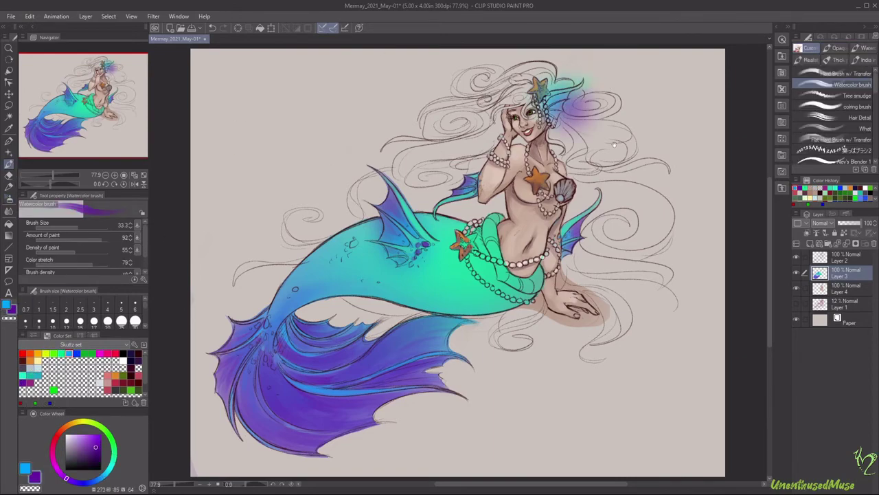
Paint blue and purple details into the head fin's webbing with the Watercolor brush at size 8.5.
scroll(412, 261, up, 5)
mouse_move(302, 193)
mouse_down()
mouse_move(326, 189)
mouse_move(311, 208)
mouse_move(321, 235)
mouse_move(326, 221)
mouse_move(329, 251)
mouse_move(316, 209)
mouse_move(354, 233)
mouse_move(351, 245)
mouse_move(362, 250)
mouse_move(306, 195)
mouse_move(317, 256)
mouse_move(318, 177)
mouse_move(314, 219)
mouse_move(337, 250)
mouse_move(295, 199)
mouse_move(325, 255)
mouse_up()
key(bracketright)
key(x)
key(bracketleft)
key(bracketleft)
key(bracketleft)
key(bracketleft)
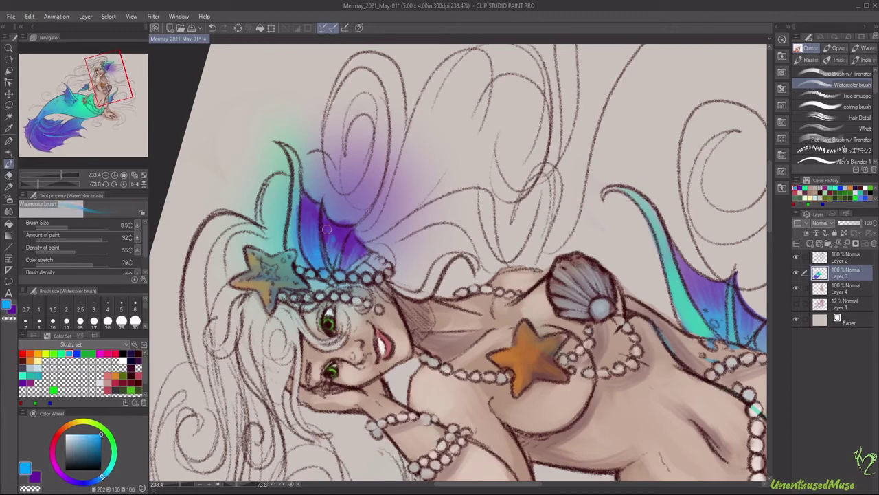
key(x)
key(minus)
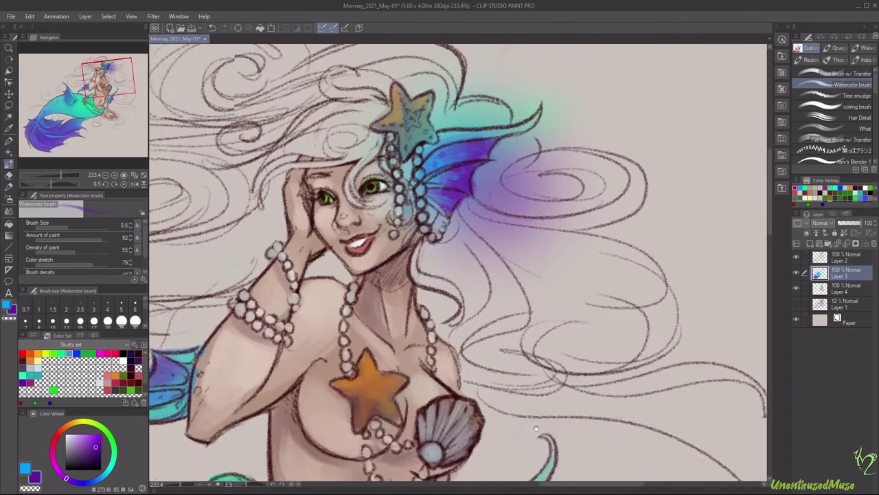
Erase the sprayed green, blue and purple from the background and hair around the head fin with the Filler pen.
key(p)
mouse_move(527, 200)
mouse_down()
mouse_move(471, 279)
mouse_move(457, 330)
mouse_move(502, 261)
mouse_move(493, 373)
mouse_move(494, 208)
mouse_move(505, 421)
mouse_up()
key(bracketright)
key(bracketright)
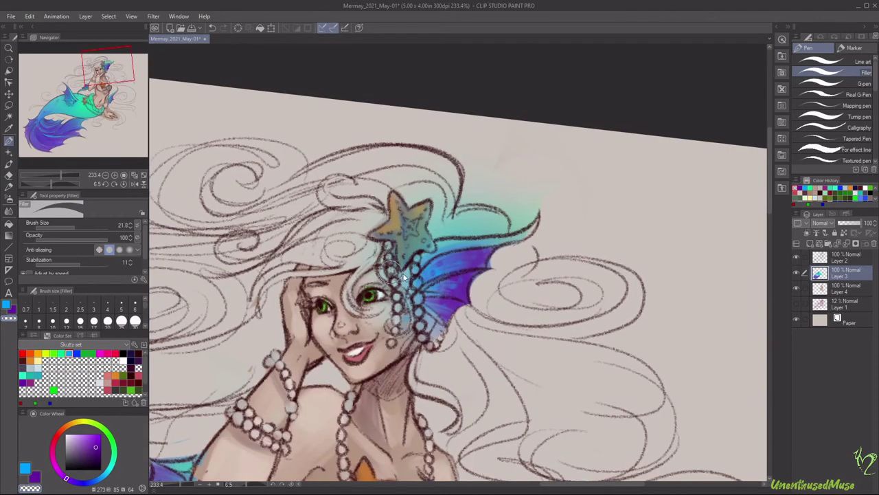
key(bracketleft)
key(bracketleft)
key(bracketleft)
mouse_move(440, 233)
mouse_down()
mouse_move(515, 219)
mouse_move(541, 197)
mouse_move(447, 214)
mouse_move(410, 192)
mouse_up()
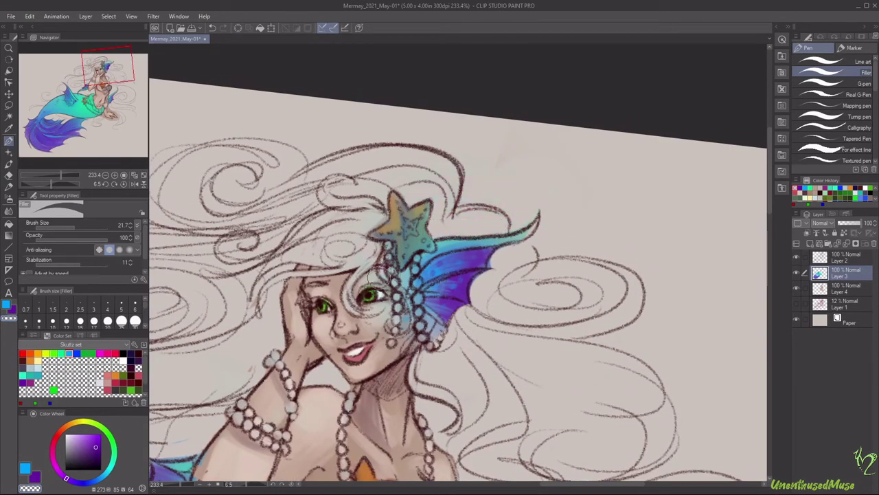
Clean the blue off the face and hanging pearl strands, touching up with the Watercolor brush and Filler pen.
drag(406, 292, 418, 349)
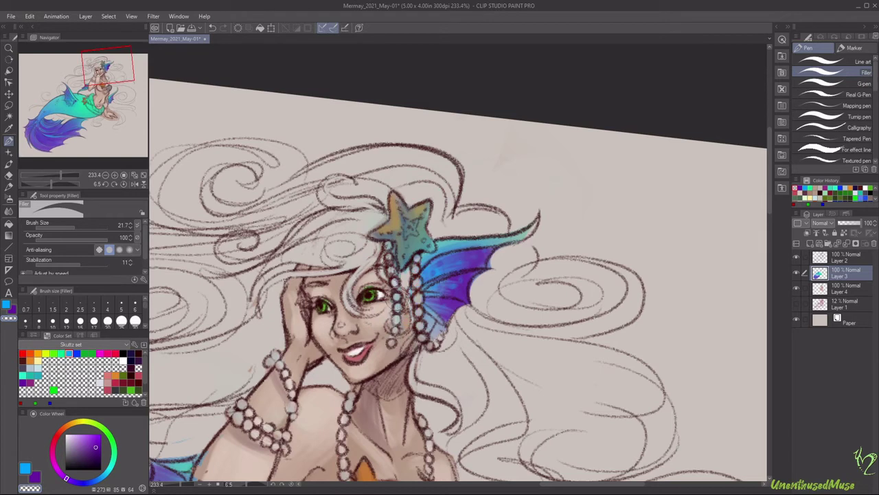
key(b)
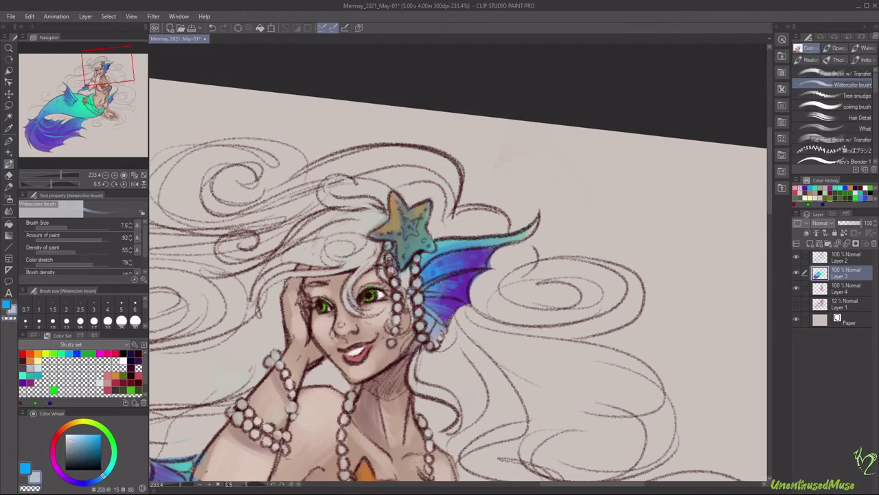
key(p)
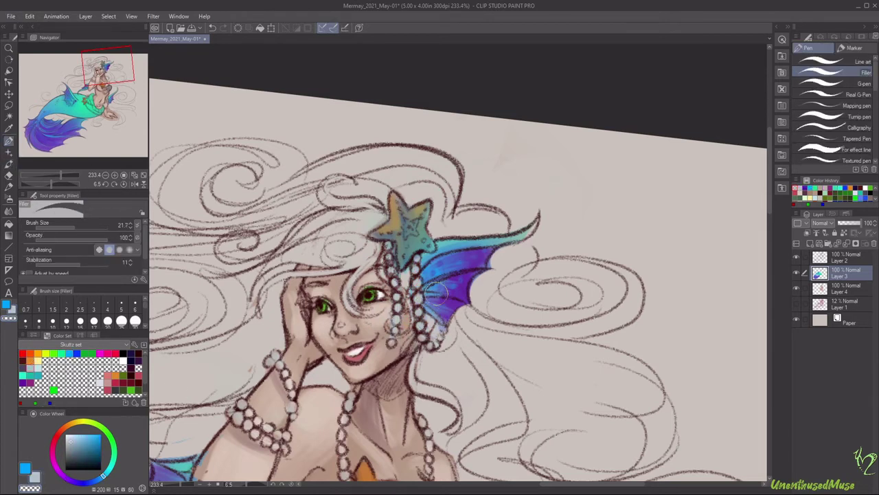
key(ctrl+0)
Add a new layer above Layer 1 and choose the Watercolor brush with a pink colour for the hair.
scroll(532, 117, up, 3)
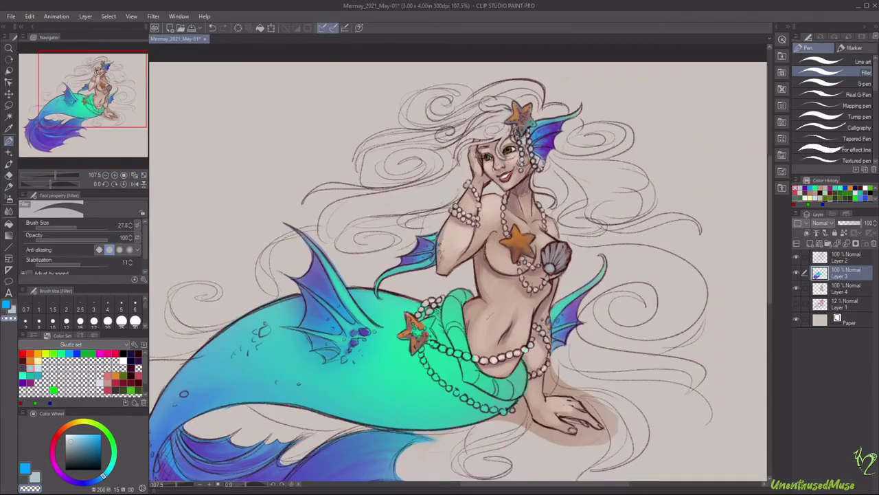
click(845, 303)
click(796, 243)
click(54, 440)
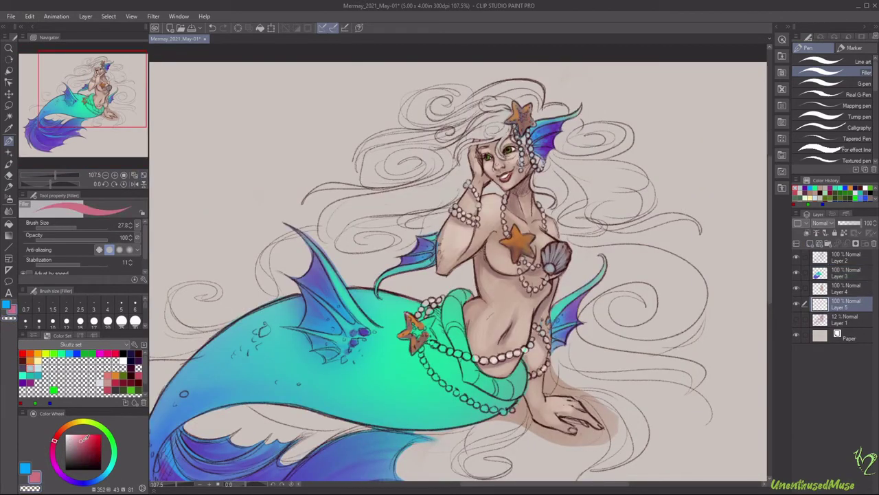
click(11, 165)
scroll(637, 237, down, 3)
Paint the hair pink from the crown down through the flowing locks behind the raised arm and above the tail.
drag(578, 141, 485, 173)
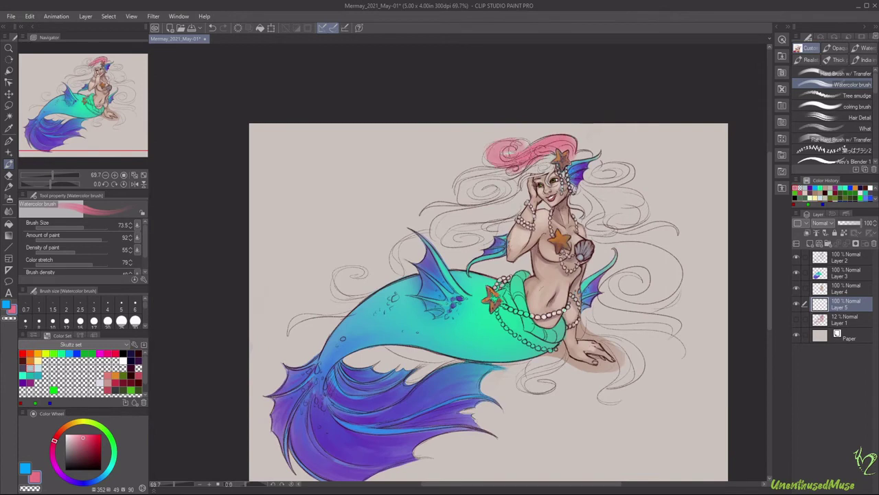
drag(557, 153, 449, 201)
mouse_move(542, 169)
mouse_down()
mouse_move(467, 206)
mouse_move(440, 248)
mouse_up()
drag(522, 206, 439, 261)
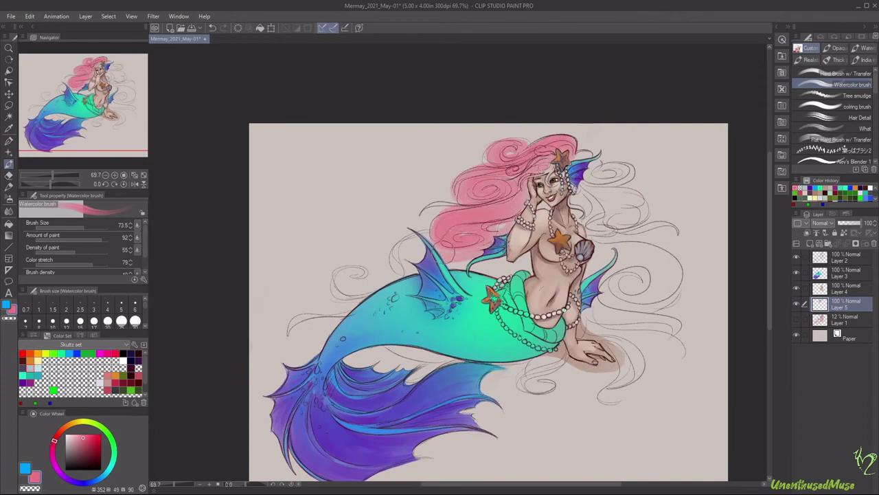
drag(529, 254, 447, 271)
drag(446, 230, 385, 302)
mouse_move(395, 258)
mouse_down()
mouse_move(330, 289)
mouse_move(289, 333)
mouse_up()
Paint the locks below the tail and hand and the large curl beside the lower-arm fin pink.
drag(460, 354, 405, 357)
mouse_move(577, 357)
mouse_down()
mouse_move(553, 388)
mouse_move(525, 395)
mouse_up()
drag(628, 340, 608, 399)
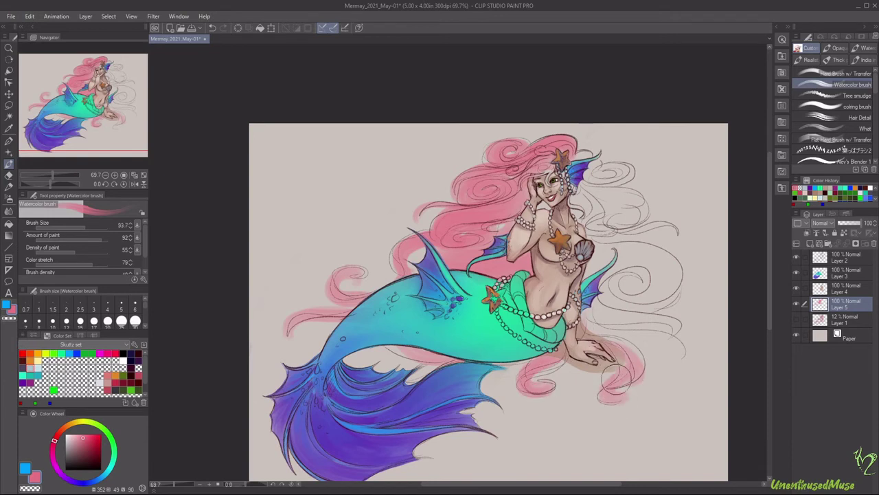
drag(677, 341, 590, 316)
mouse_move(660, 303)
mouse_down()
mouse_move(633, 276)
mouse_move(669, 281)
mouse_move(639, 306)
mouse_up()
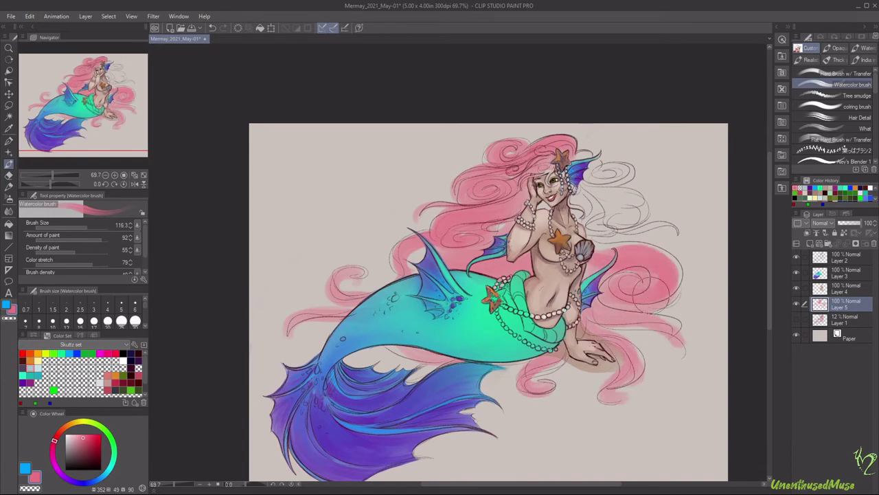
Fill the hair beside the head fin, neck and shoulder with pink.
drag(680, 234, 597, 275)
drag(553, 196, 539, 220)
drag(591, 178, 567, 224)
mouse_move(553, 182)
mouse_down()
mouse_move(594, 148)
mouse_move(636, 206)
mouse_move(591, 237)
mouse_up()
drag(680, 213, 597, 223)
Paint magenta shadows into the hair behind the raised arm, neck and shoulder.
click(107, 353)
mouse_move(529, 265)
mouse_down()
mouse_move(474, 278)
mouse_move(450, 272)
mouse_up()
drag(498, 237, 443, 254)
drag(539, 206, 484, 240)
mouse_move(549, 203)
mouse_down()
mouse_move(467, 241)
mouse_move(584, 234)
mouse_up()
drag(669, 231, 580, 261)
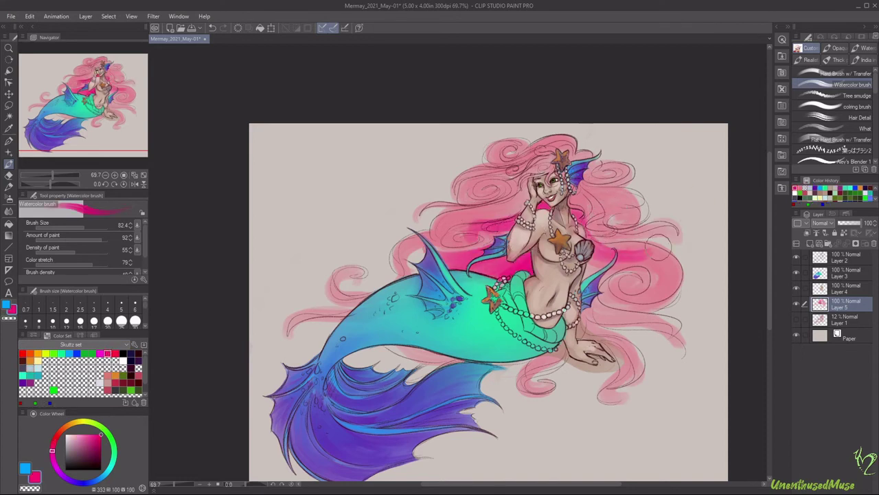
Shade the large curls on both sides of the body with magenta strokes.
mouse_move(673, 250)
mouse_down()
mouse_move(577, 292)
mouse_move(625, 302)
mouse_up()
mouse_move(584, 199)
mouse_down()
mouse_move(605, 241)
mouse_move(629, 225)
mouse_up()
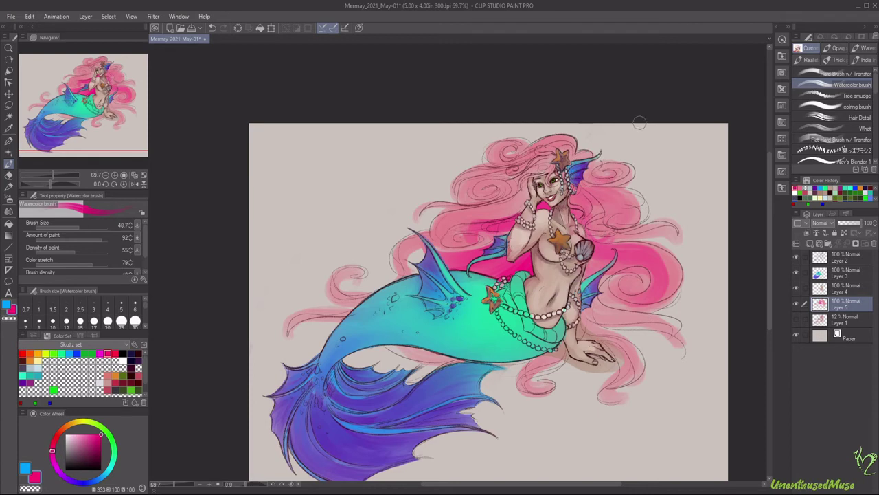
drag(526, 170, 458, 201)
drag(529, 187, 450, 217)
drag(481, 209, 436, 247)
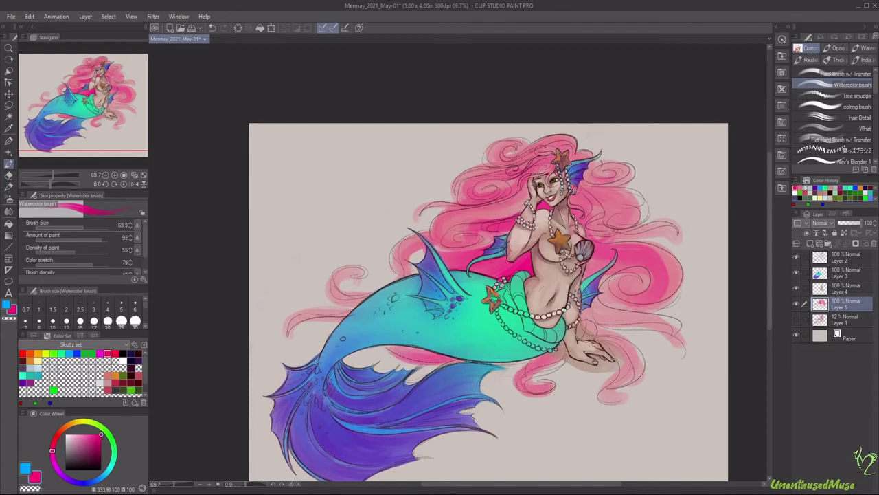
Erase the skin colour spill around the resting hand on Layer 4 and save the file.
click(841, 287)
key(p)
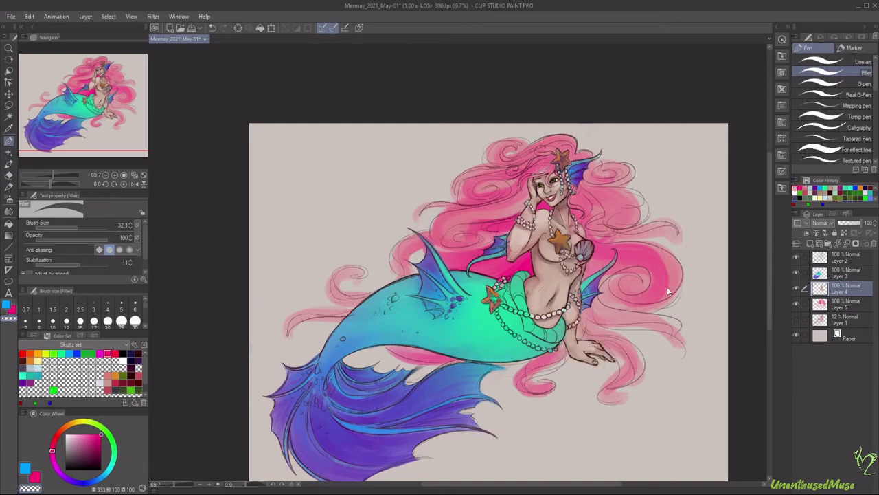
key(ctrl+s)
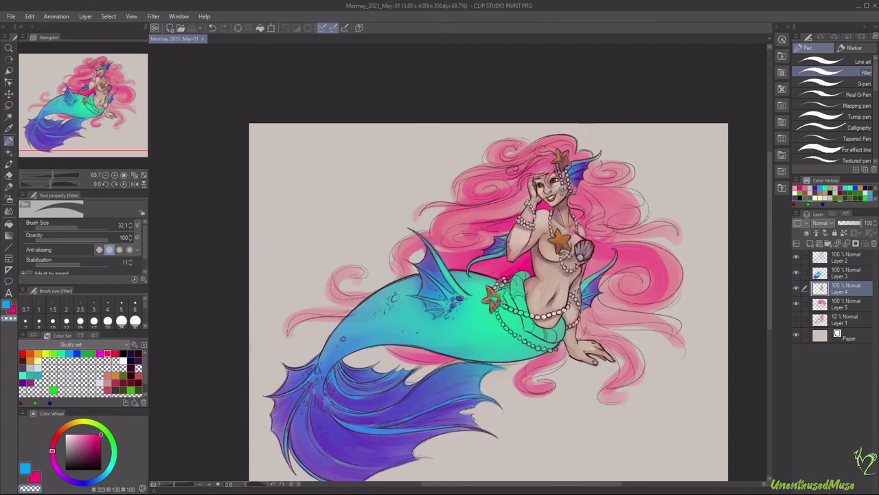
Erase the teal tail colour covering the hip starfish and nearby pearls on Layer 3.
scroll(471, 366, up, 4)
click(835, 273)
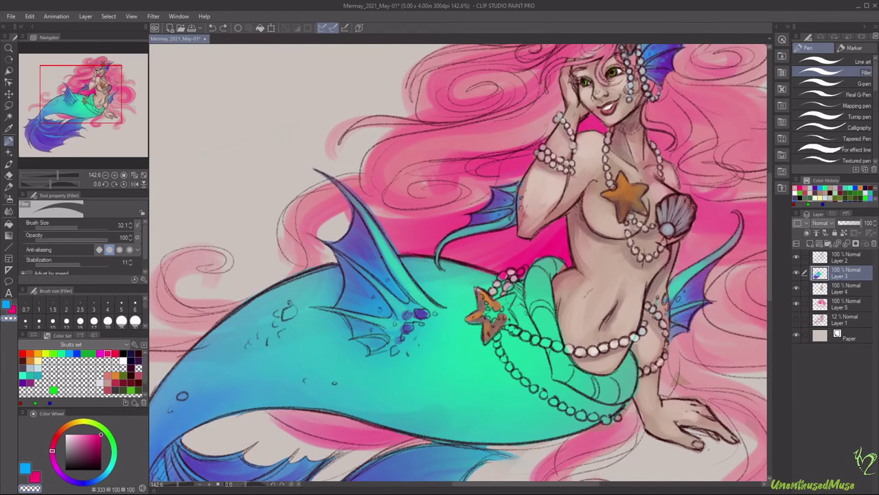
drag(520, 278, 422, 324)
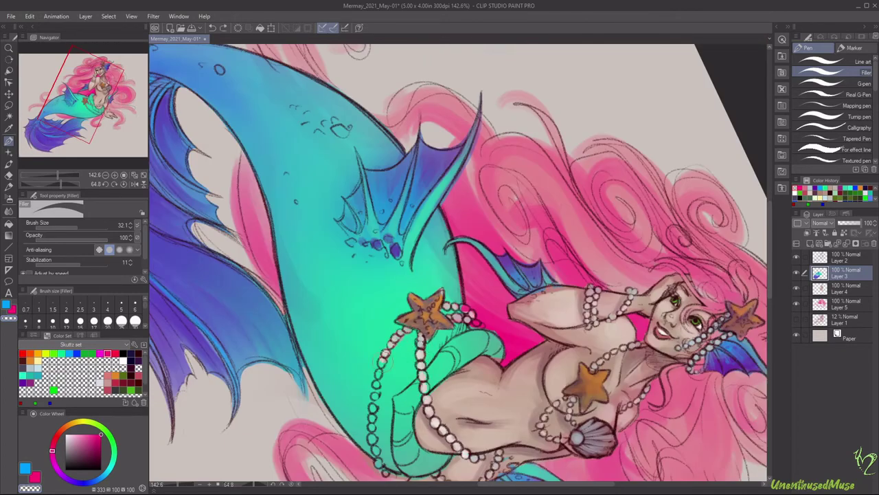
drag(422, 325, 481, 261)
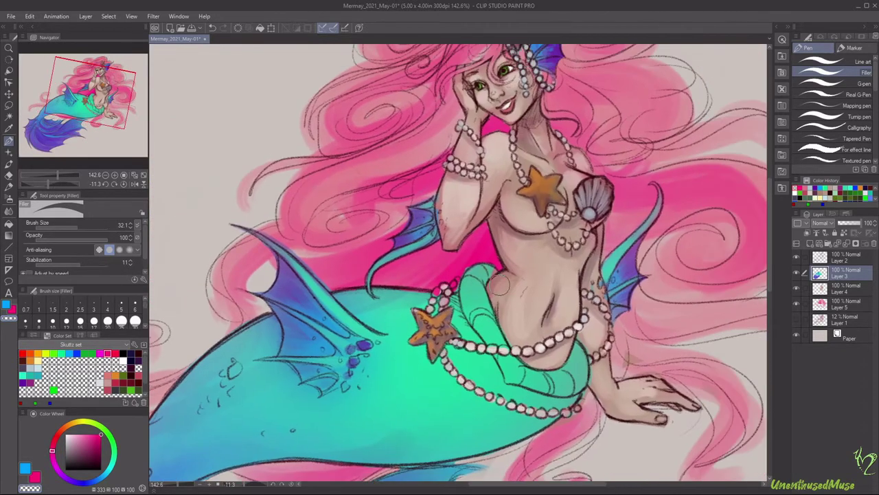
Tint the pearls above the hip starfish pale blue-grey on Layer 4 and try blue shading along the pearl strands.
click(835, 288)
click(35, 361)
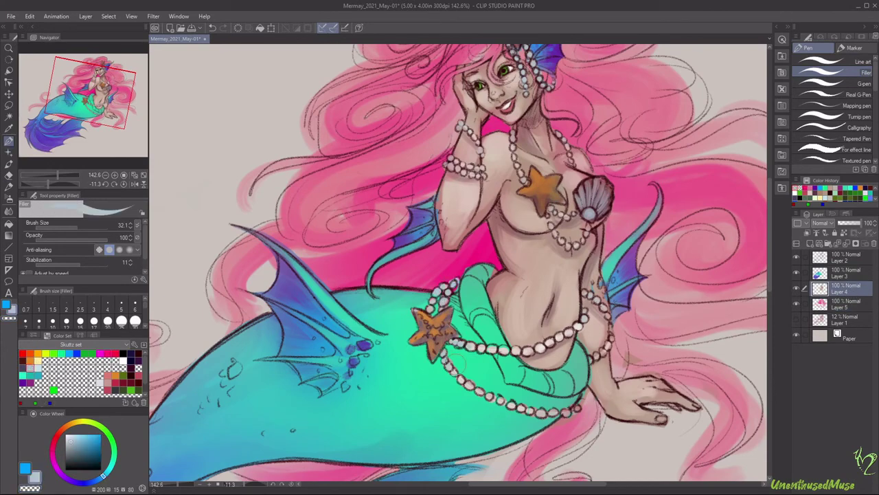
click(842, 275)
key(b)
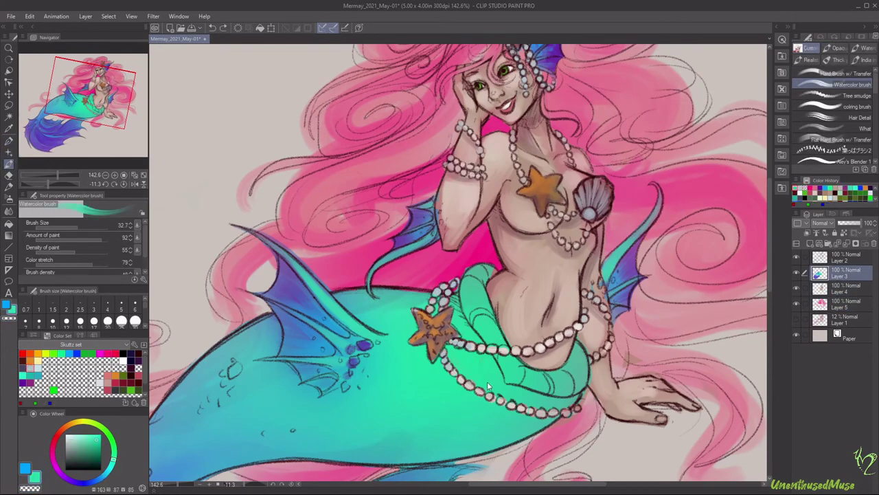
click(842, 289)
alt+click(468, 364)
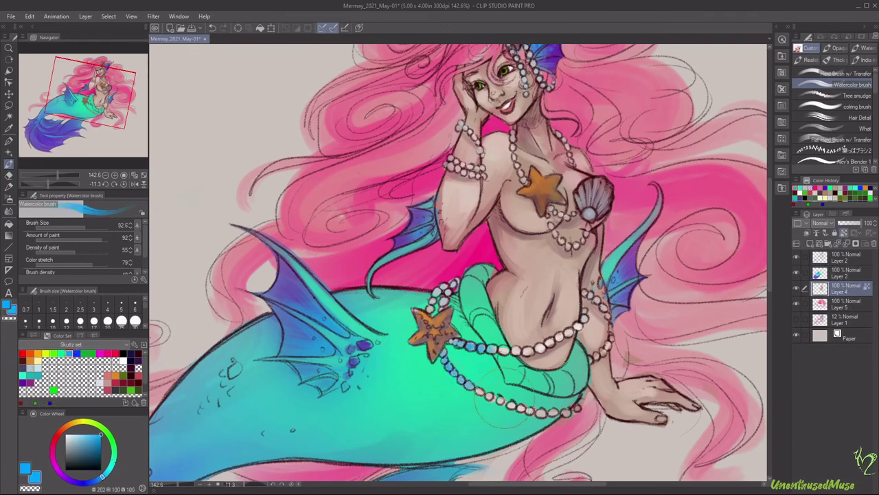
Recolour the rolled band around the mermaid's waist purple on Layer 3 with the Watercolor brush.
click(843, 273)
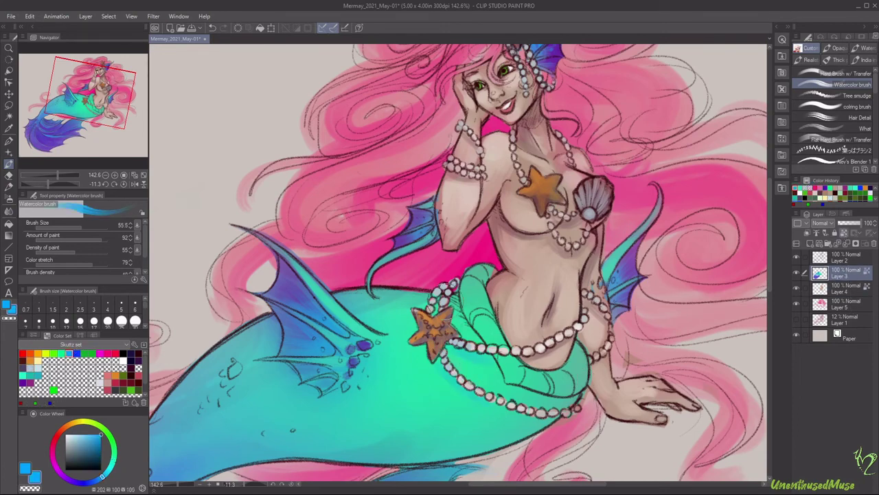
alt+click(315, 329)
mouse_move(480, 269)
mouse_down()
mouse_move(482, 313)
mouse_move(507, 375)
mouse_move(553, 375)
mouse_move(591, 347)
mouse_up()
alt+click(481, 285)
mouse_move(480, 285)
mouse_down()
mouse_move(507, 358)
mouse_move(481, 307)
mouse_up()
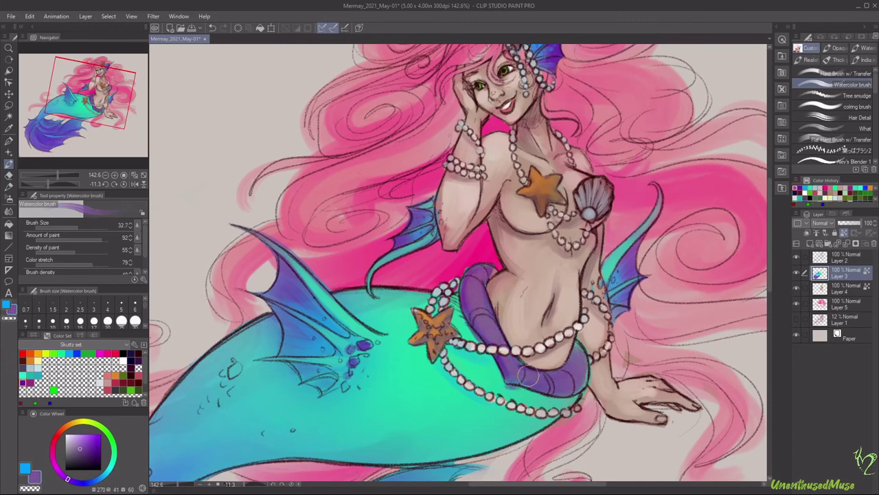
click(134, 174)
click(124, 183)
click(797, 272)
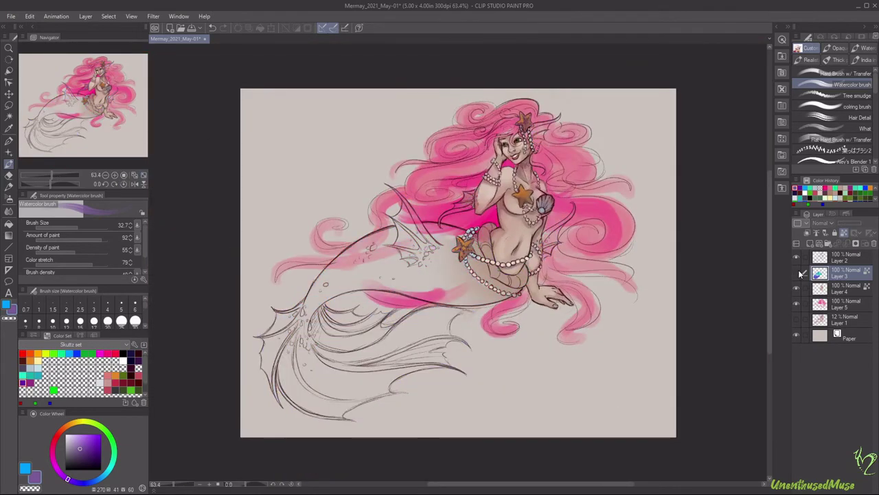
click(797, 272)
scroll(515, 267, up, 4)
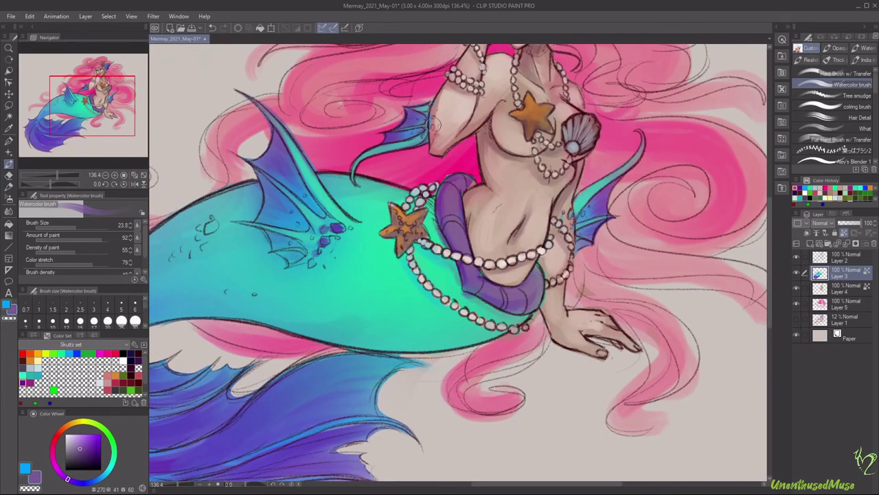
scroll(598, 217, down, 4)
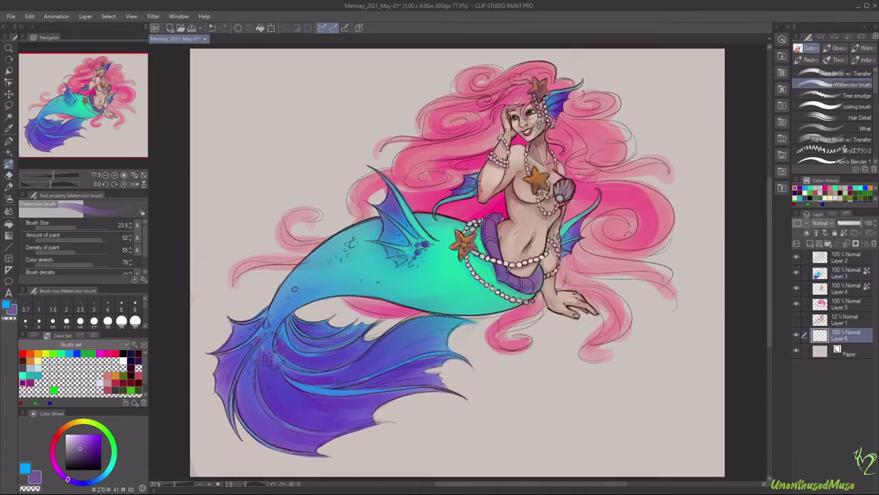
Add a new layer above the paper and fill it with dark navy blue as the background.
key(ctrl+shift+n)
click(9, 225)
click(453, 412)
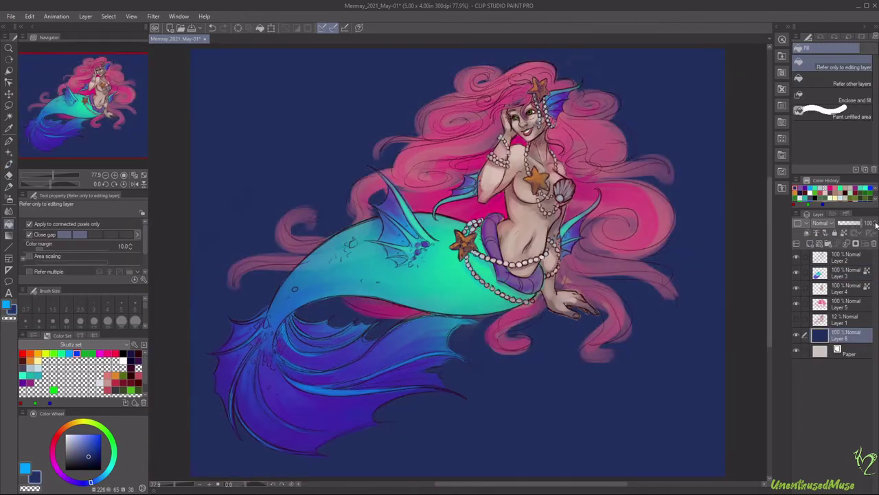
click(8, 141)
drag(619, 295, 358, 333)
key(ctrl+z)
Airbrush a soft glow of blue, paler blue and pale yellow into the background behind the mermaid with the Soft airbrush.
click(68, 353)
key(b)
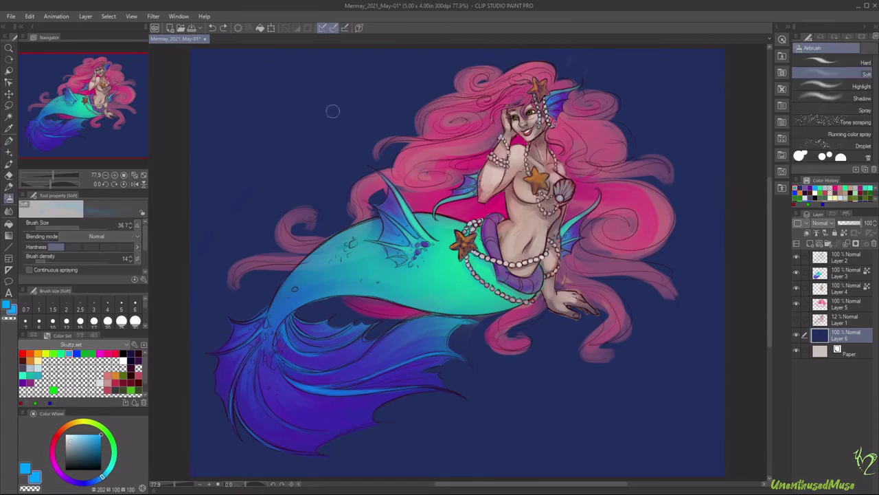
mouse_move(324, 108)
mouse_down()
mouse_move(446, 241)
mouse_move(619, 309)
mouse_up()
click(39, 363)
drag(510, 226, 550, 309)
scroll(599, 334, down, 5)
drag(599, 325, 570, 206)
key(ctrl+z)
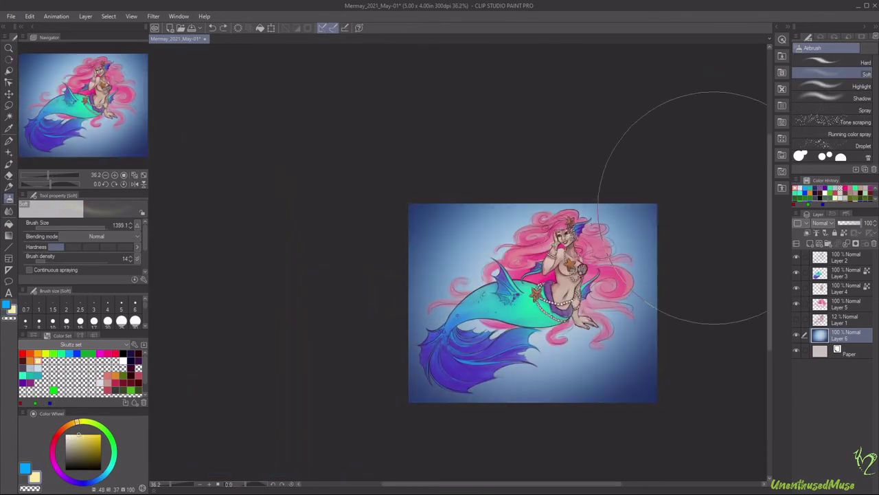
Paint pale yellow water light reflections across the background on a new layer with the 水面反射光 A薄 brush.
key(ctrl+shift+n)
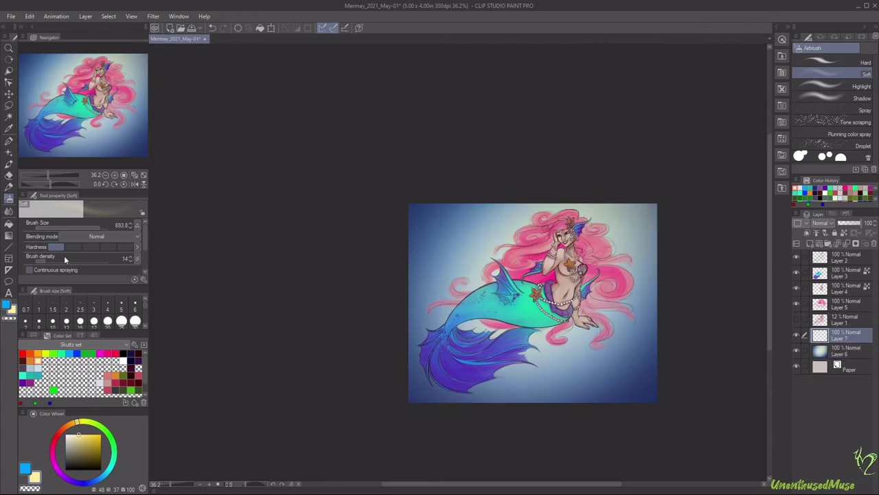
key(b)
scroll(874, 148, down, 5)
scroll(874, 147, down, 2)
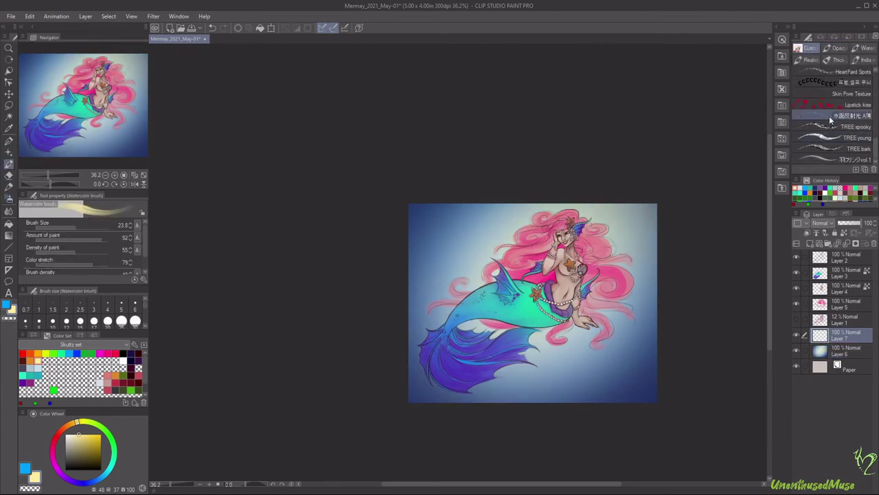
click(845, 116)
drag(446, 247, 677, 226)
Set the water reflection layer to Add (Glow) blending at 39% opacity.
click(820, 224)
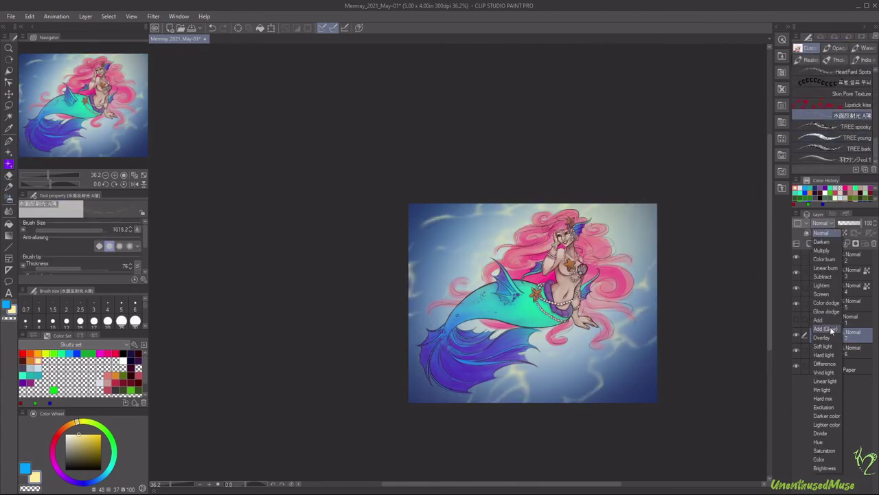
click(824, 323)
click(847, 223)
Airbrush soft off-white light around the mermaid on a new layer between the background and the water reflections.
click(841, 352)
key(ctrl+shift+n)
key(b)
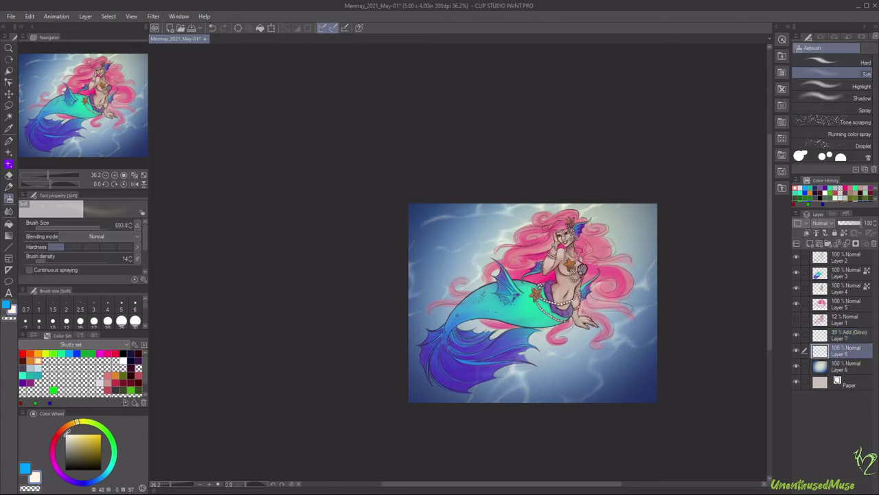
mouse_move(567, 216)
mouse_down()
mouse_move(615, 254)
mouse_move(475, 285)
mouse_move(444, 312)
mouse_up()
mouse_move(481, 357)
mouse_down()
mouse_move(426, 371)
mouse_move(522, 391)
mouse_up()
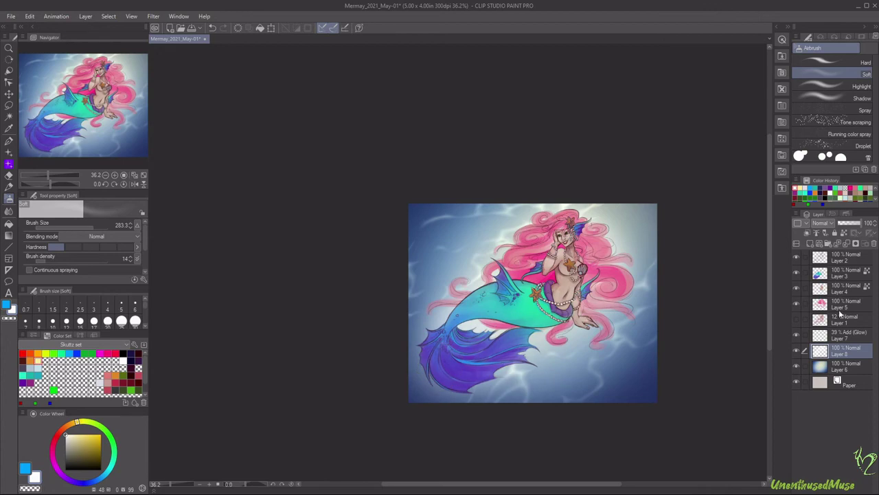
Try the Multiply and Subtract blending modes on the line art in Layer 2.
click(842, 273)
drag(660, 310, 641, 304)
scroll(641, 304, up, 3)
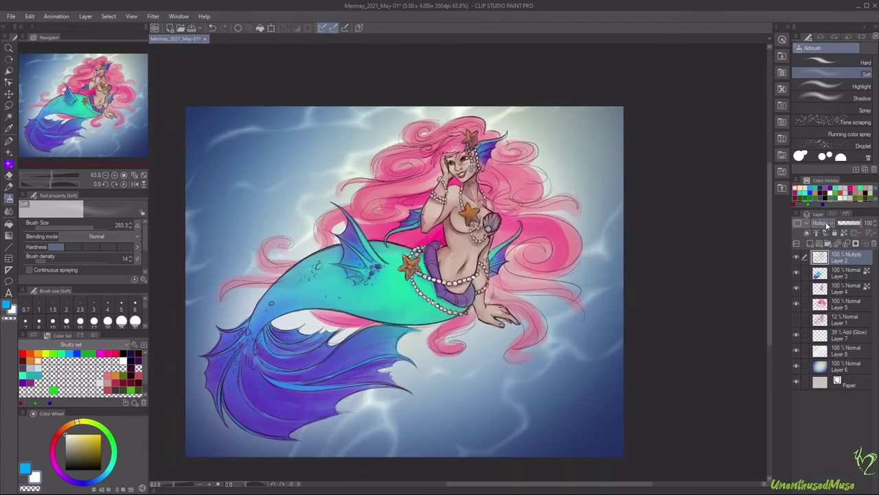
click(821, 223)
click(825, 234)
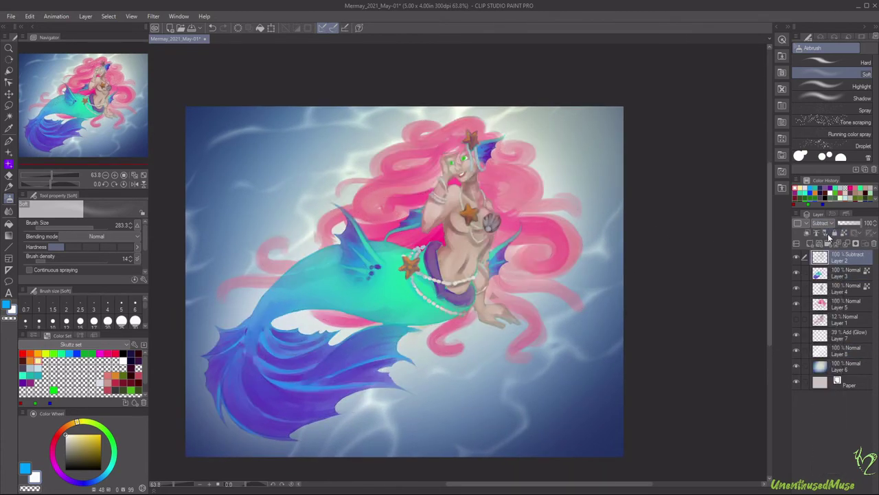
Duplicate the line art layer and set the copy's opacity to 43%.
right_click(845, 260)
click(808, 87)
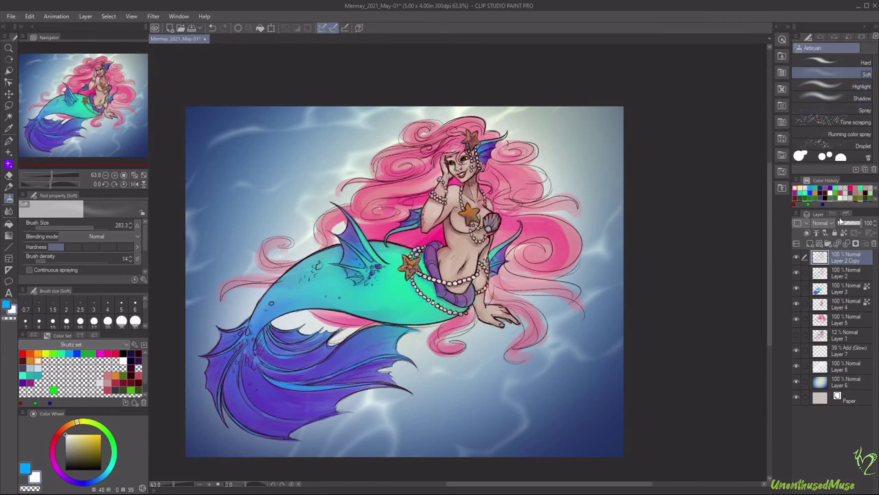
click(849, 224)
Try signing the artwork below the resting hand with the Real pencil in pale yellow on Layers 8 and 7.
key(p)
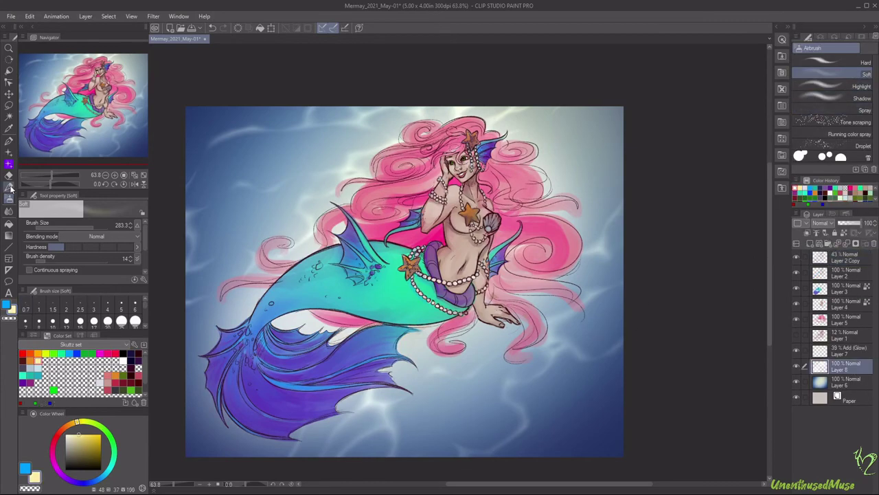
mouse_move(455, 384)
mouse_down()
mouse_move(478, 378)
mouse_move(485, 410)
mouse_up()
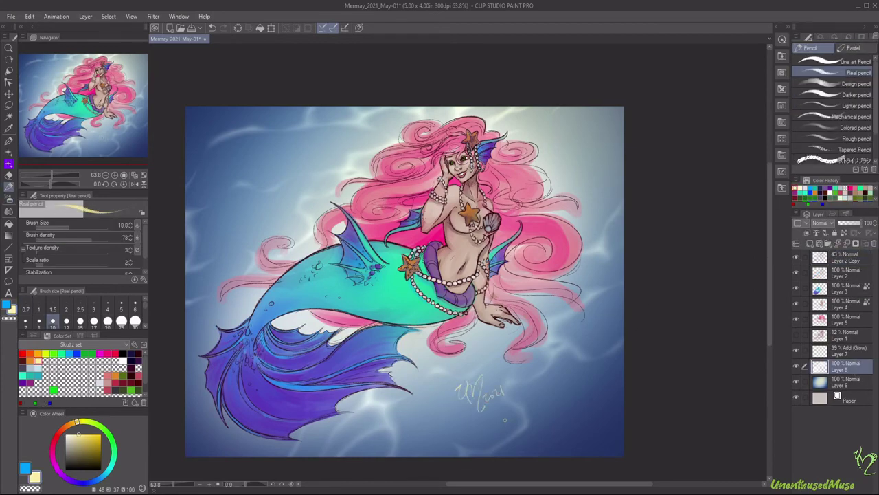
key(Delete)
key(alt+bracketright)
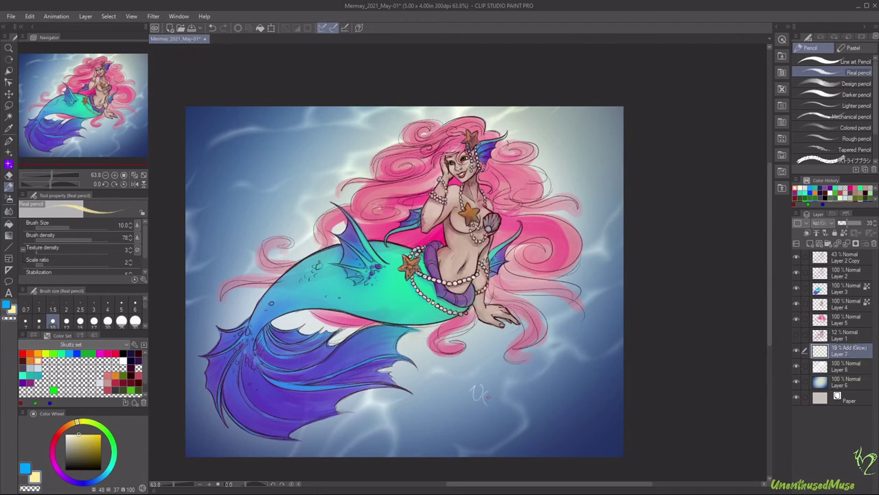
drag(486, 394, 507, 406)
key(Delete)
Sign the artwork with the artist's monogram and 2021 below the resting hand on a new layer.
key(ctrl+shift+n)
mouse_move(459, 386)
mouse_down()
mouse_move(477, 400)
mouse_move(502, 406)
mouse_up()
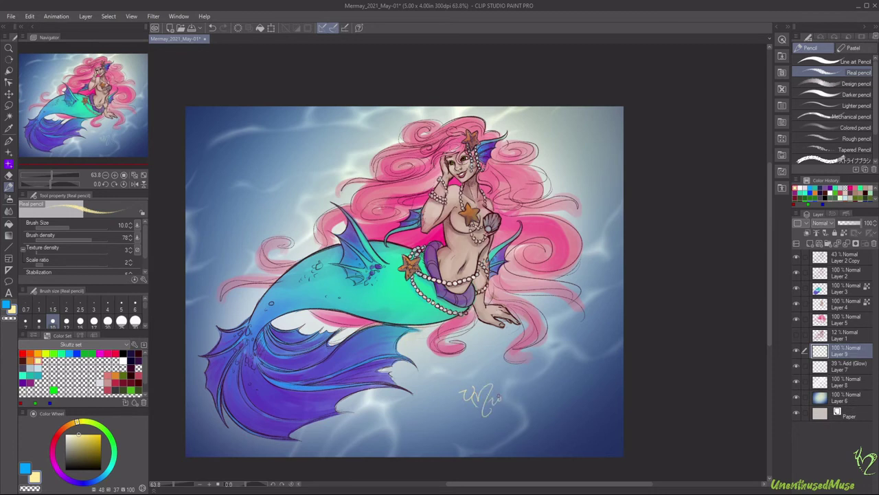
Set the signature layer to Add (Glow) at 31% opacity and move the signature up closer to the hair.
click(825, 223)
click(827, 323)
drag(864, 223, 843, 223)
key(k)
drag(481, 398, 471, 371)
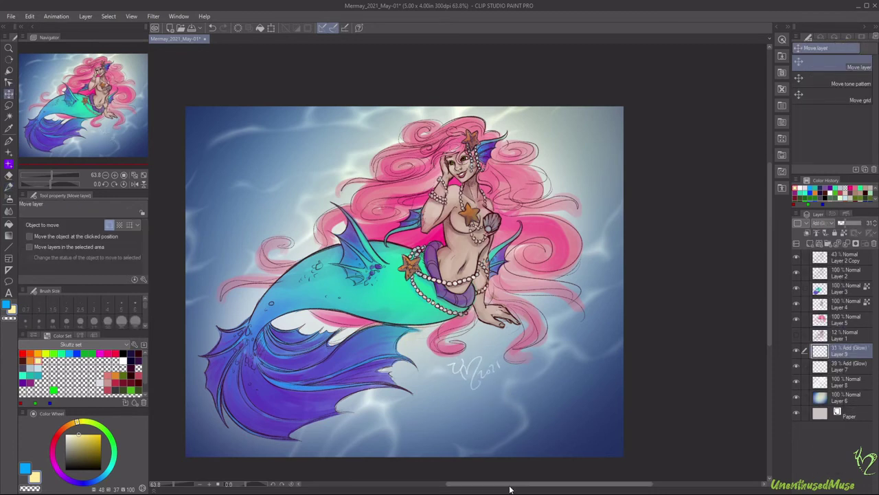
Paint bright green scales over the tail with the Snake Scale Brush on a new layer and erase the overspill.
click(848, 296)
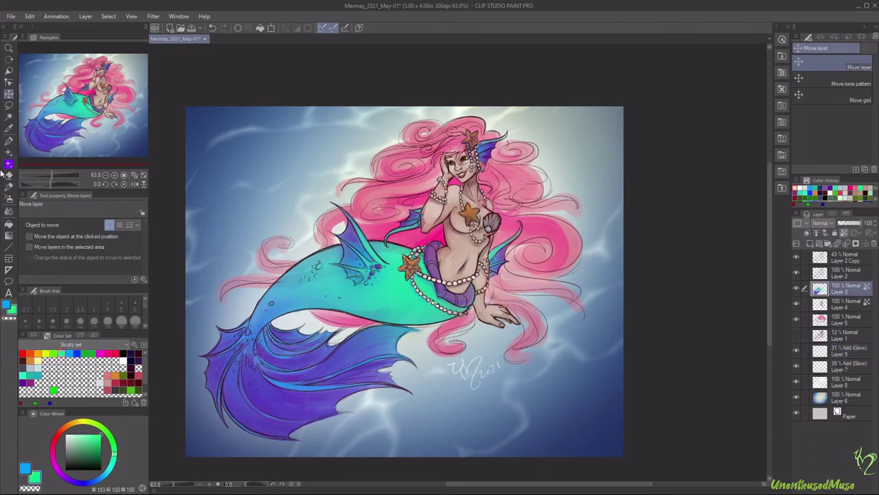
click(9, 141)
scroll(852, 117, down, 5)
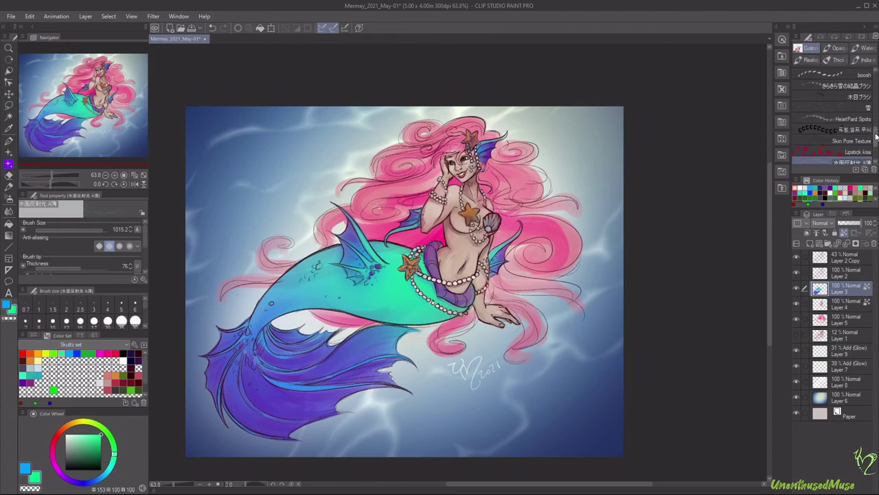
click(850, 106)
drag(303, 288, 385, 405)
click(808, 244)
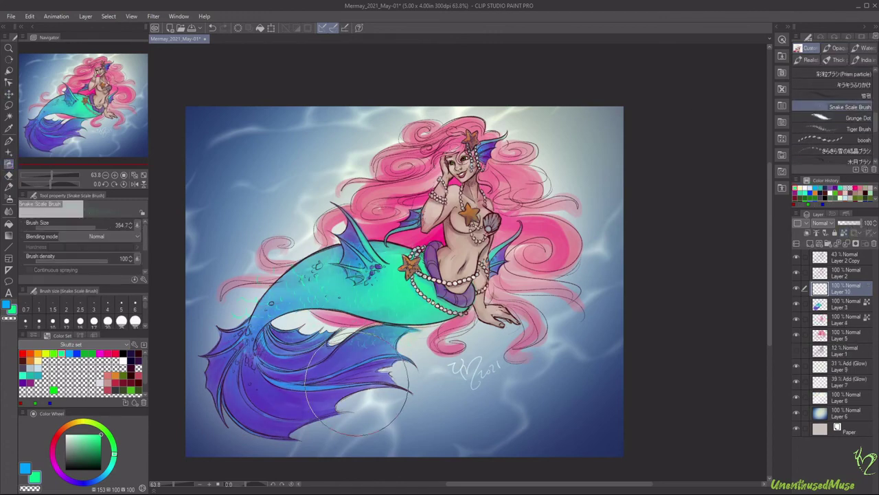
mouse_move(481, 329)
mouse_down()
mouse_move(329, 345)
mouse_move(340, 373)
mouse_move(478, 378)
mouse_move(271, 324)
mouse_move(465, 387)
mouse_move(462, 366)
mouse_move(405, 340)
mouse_up()
key(p)
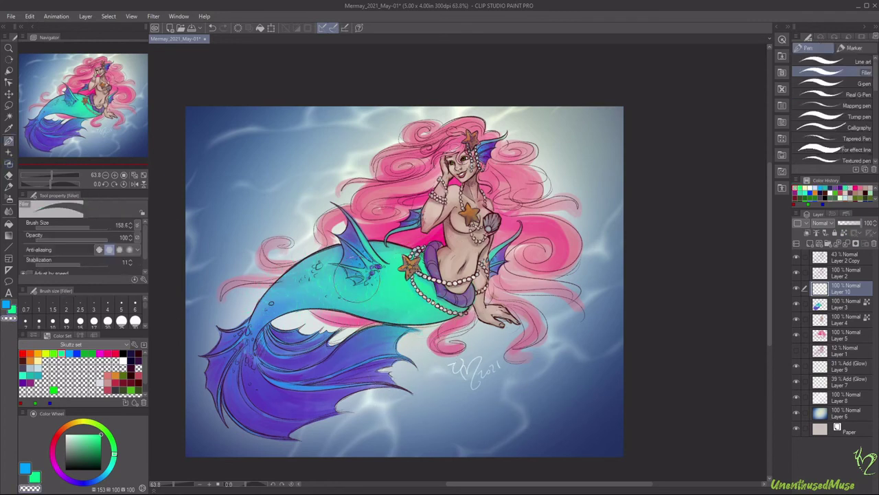
Set the scale layer to Add (Glow) blending at 25% opacity.
click(823, 223)
click(828, 331)
drag(860, 224, 838, 225)
Tint the scattered raised scales on the tail and around its fins bright green with the Watercolor brush on Layer 3.
click(8, 141)
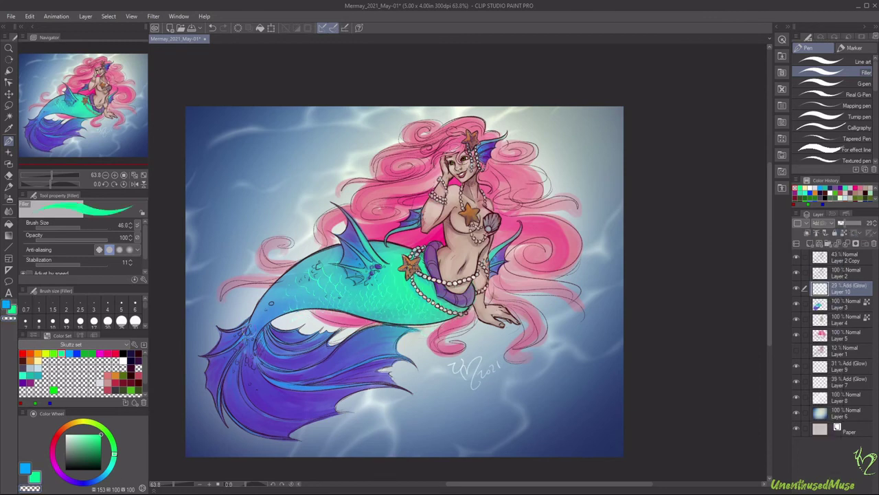
click(9, 163)
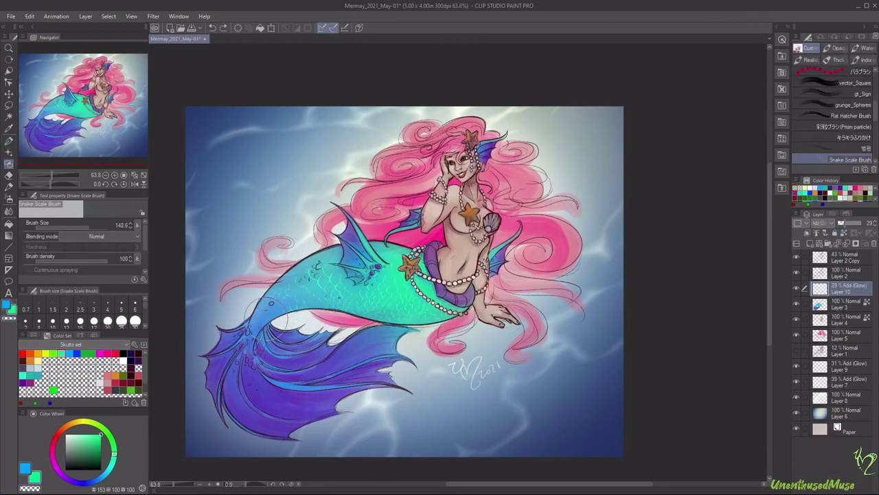
key(b)
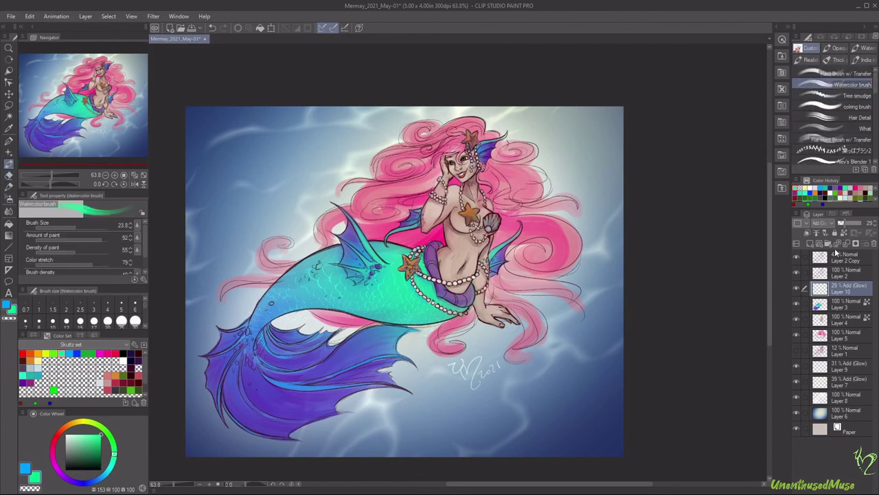
ctrl+shift+click(256, 336)
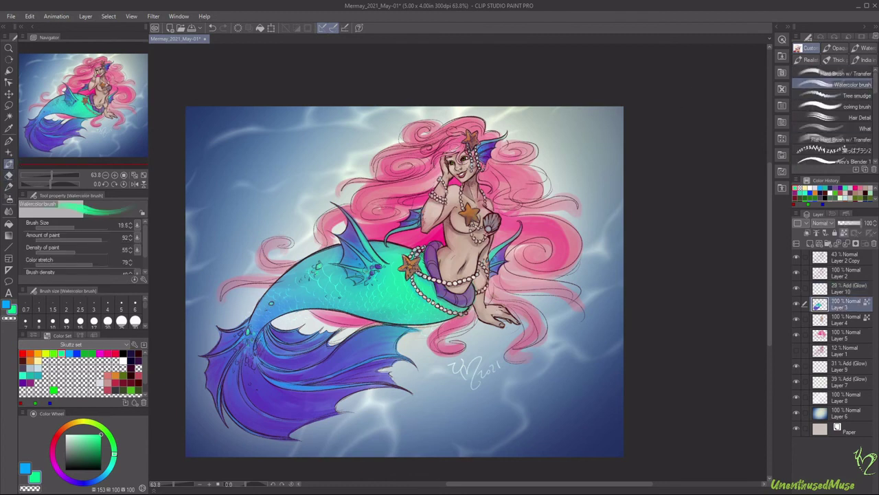
key(bracketleft)
key(bracketleft)
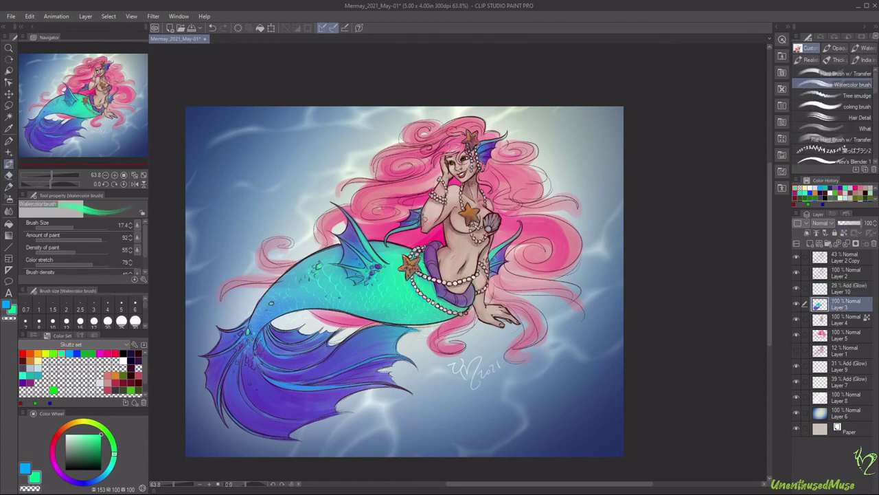
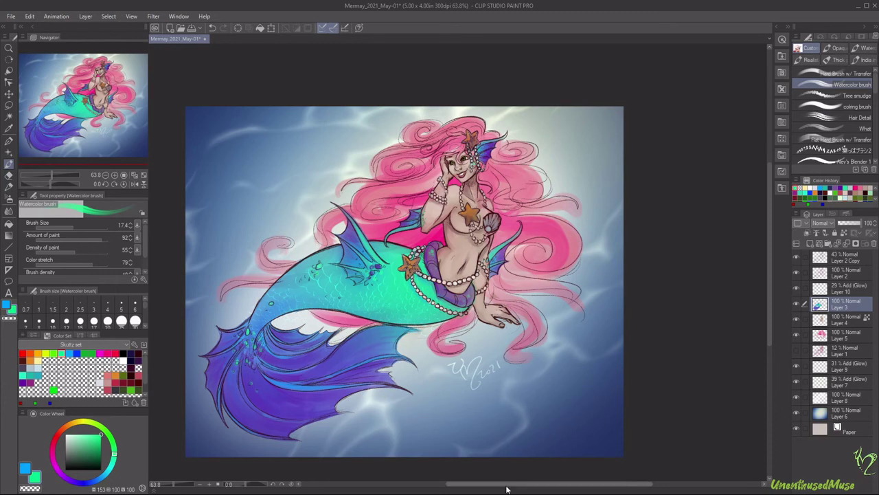
Paint pale yellow highlight strands through the pink hair on a new layer above Layer 5 with the Hair Detail brush at size 43.1.
click(844, 322)
click(852, 118)
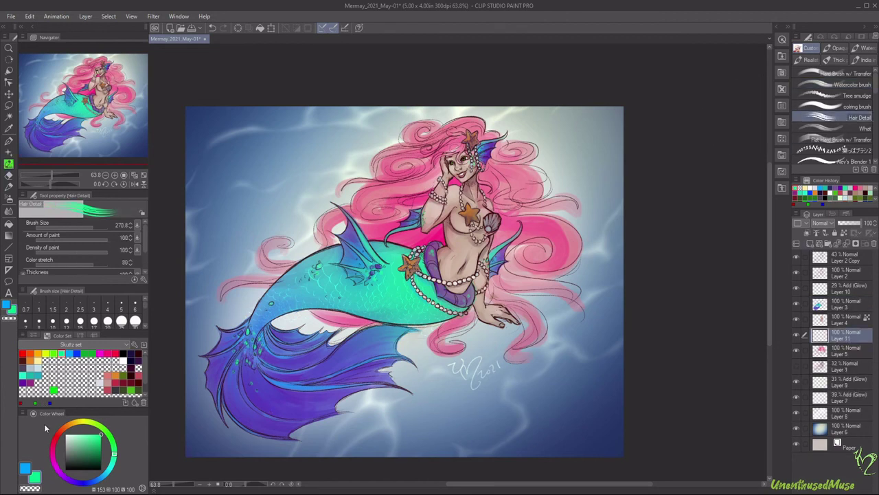
key(bracketleft)
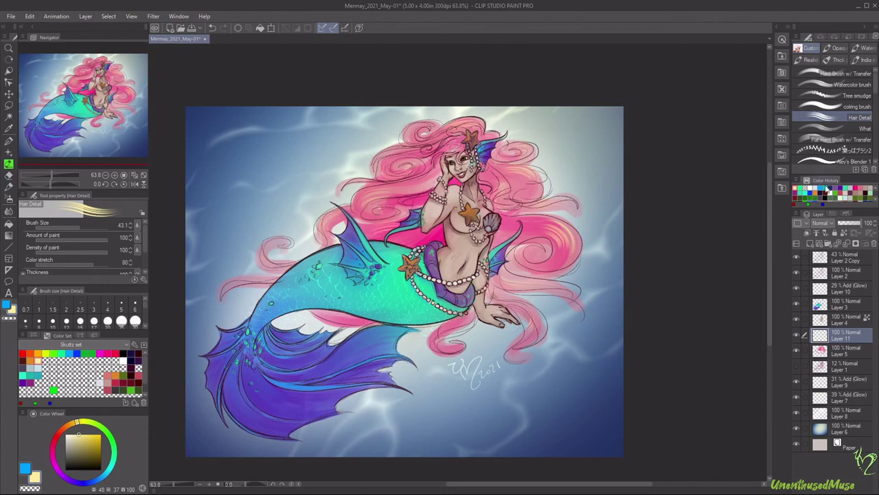
Set the hair highlight layer to Add (Glow) blending at 31% opacity.
click(821, 223)
click(824, 340)
click(852, 224)
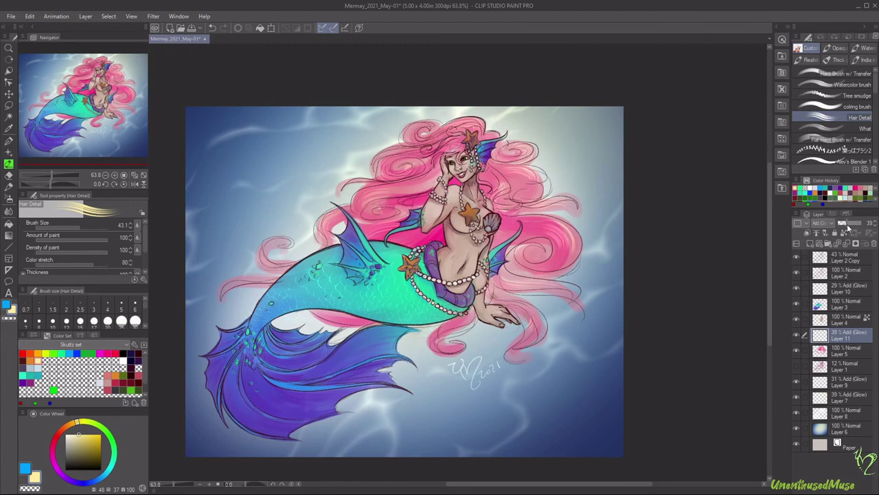
click(844, 233)
Dot white catchlights into both green eyes with the Filler pen at size 4 on a new top layer.
key(p)
scroll(470, 139, up, 8)
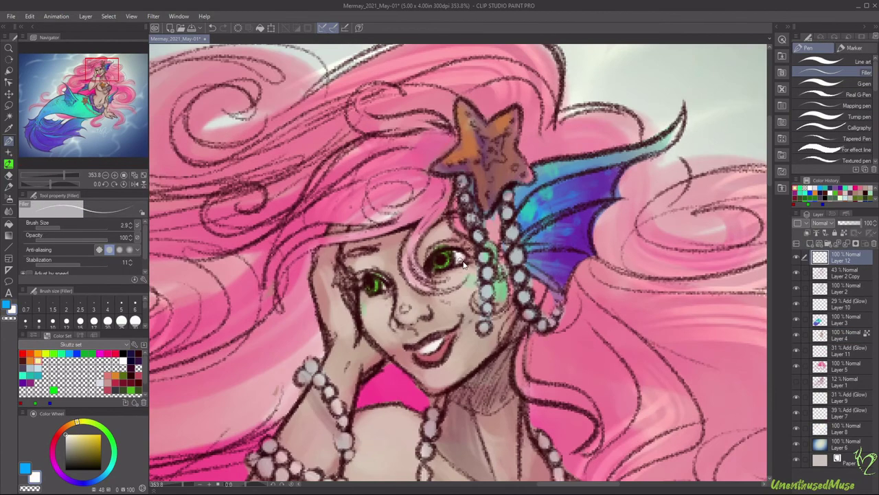
click(449, 261)
click(369, 282)
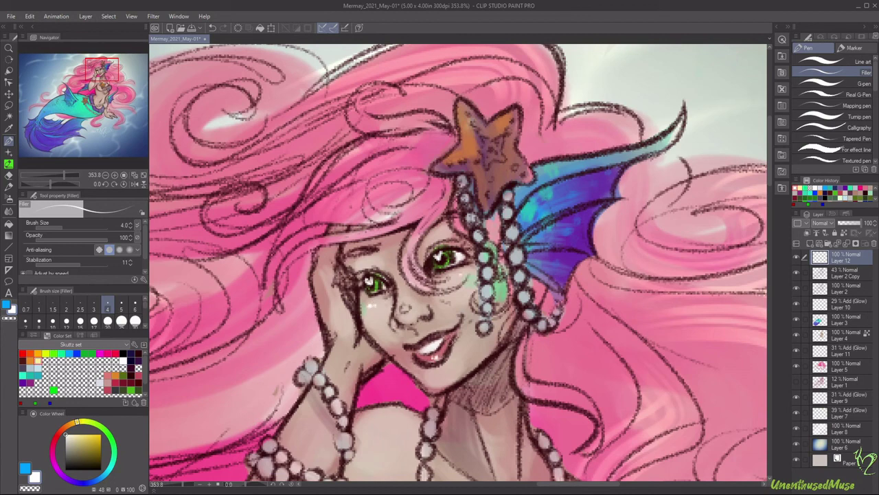
Set Layer 2 Copy to Multiply blending at 41% opacity.
key(ctrl+0)
click(845, 273)
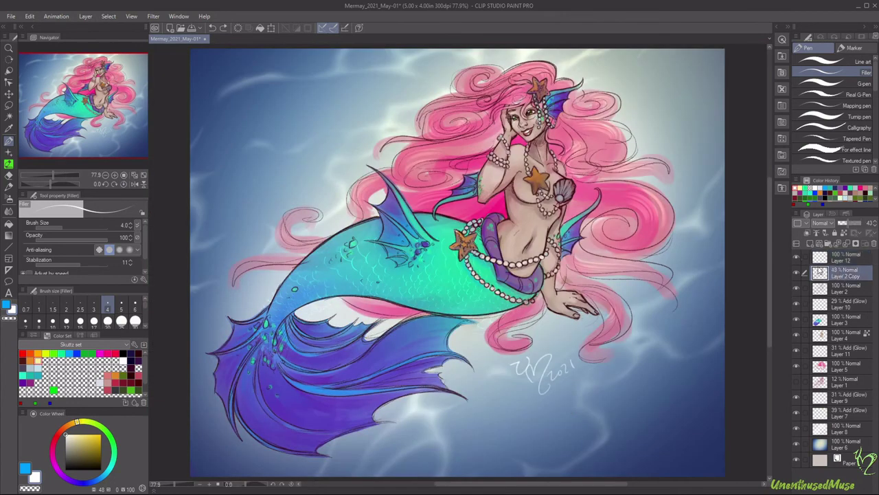
drag(848, 223, 848, 224)
click(822, 223)
click(825, 252)
Add small white highlights to the cheek, shoulder and chest with the size 4 Filler pen on the skin layer, Layer 4.
click(838, 256)
scroll(536, 137, up, 5)
drag(525, 140, 523, 146)
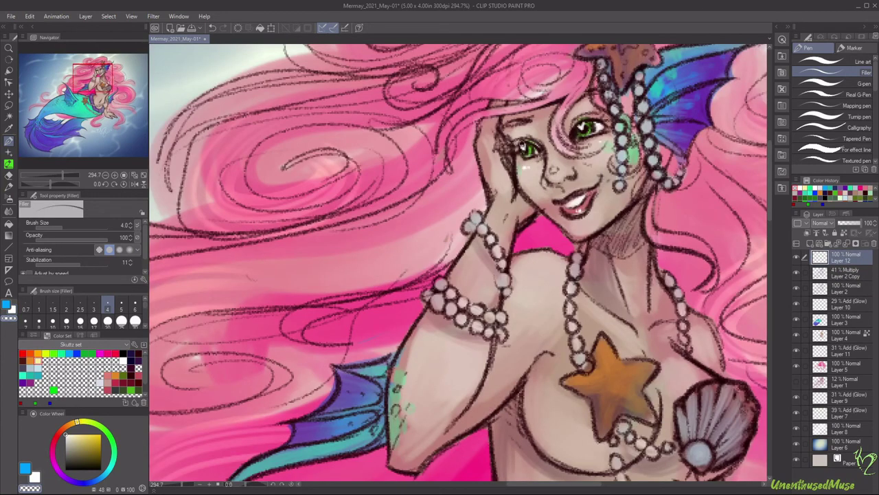
click(848, 337)
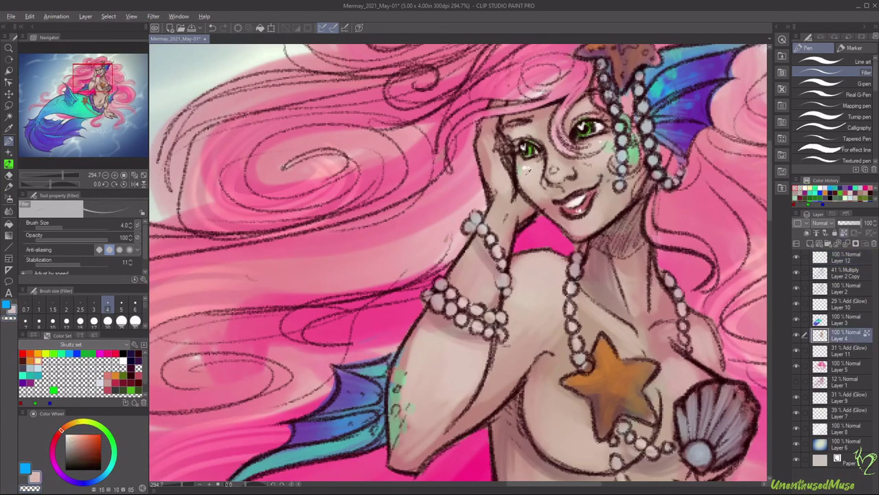
alt+click(529, 165)
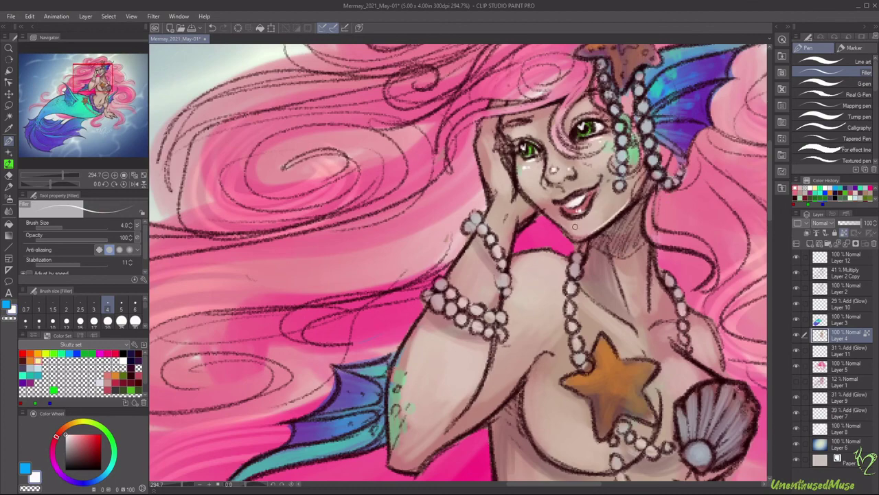
scroll(552, 358, down, 3)
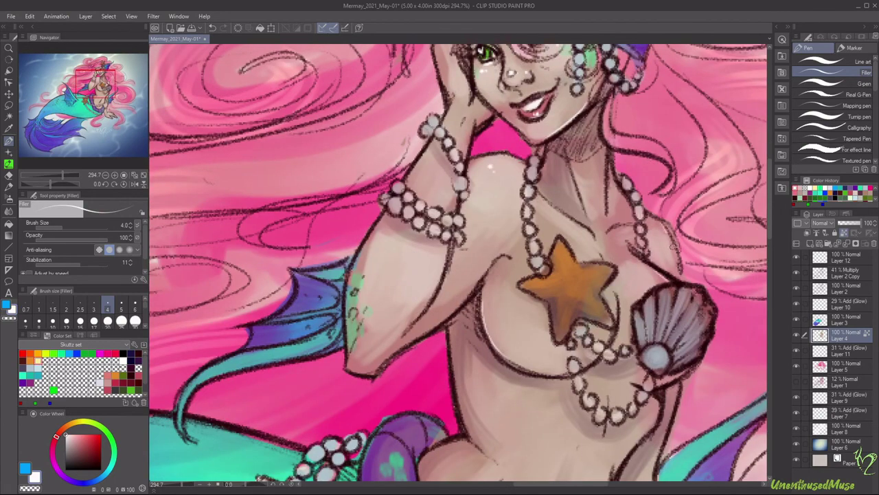
scroll(573, 227, down, 5)
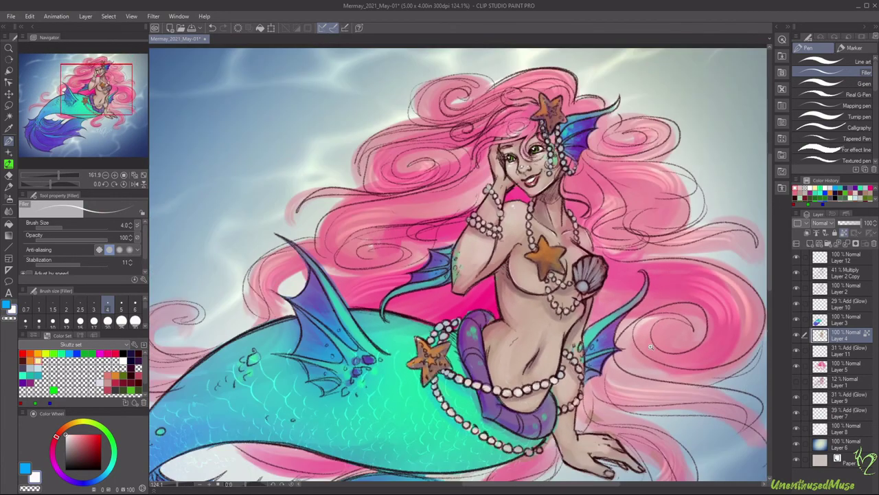
key(ctrl+z)
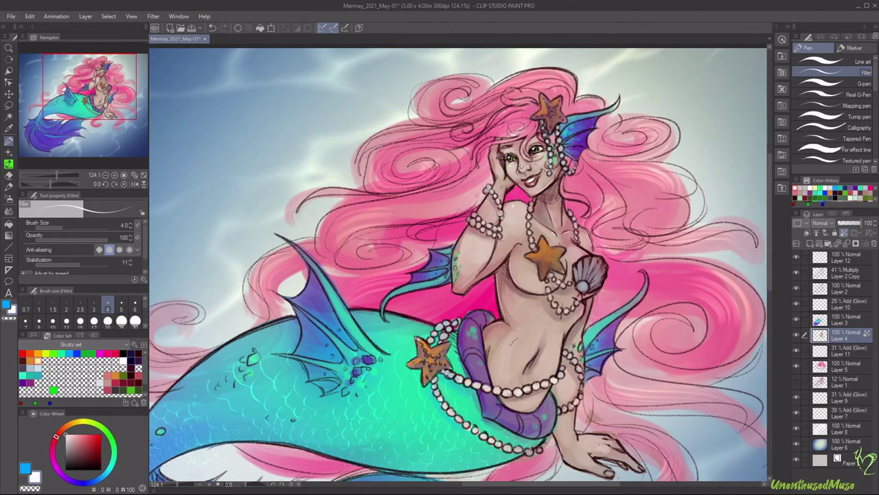